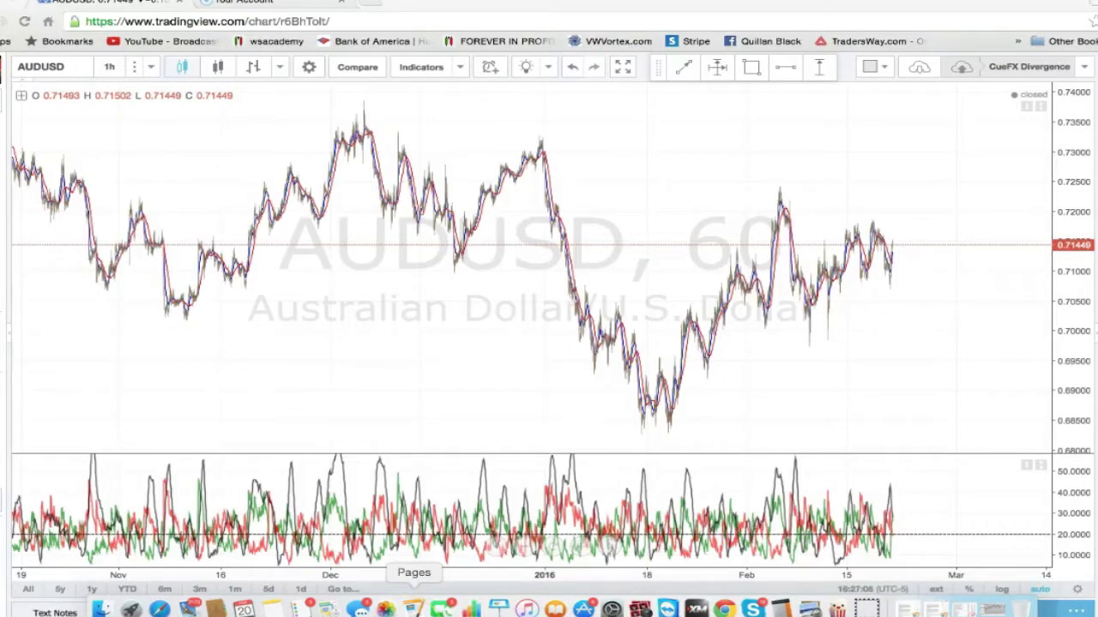
Examine the AUDUSD price history on the hourly chart at closer and wider ranges.
{"action": "left_click", "coordinate": [563, 532]}
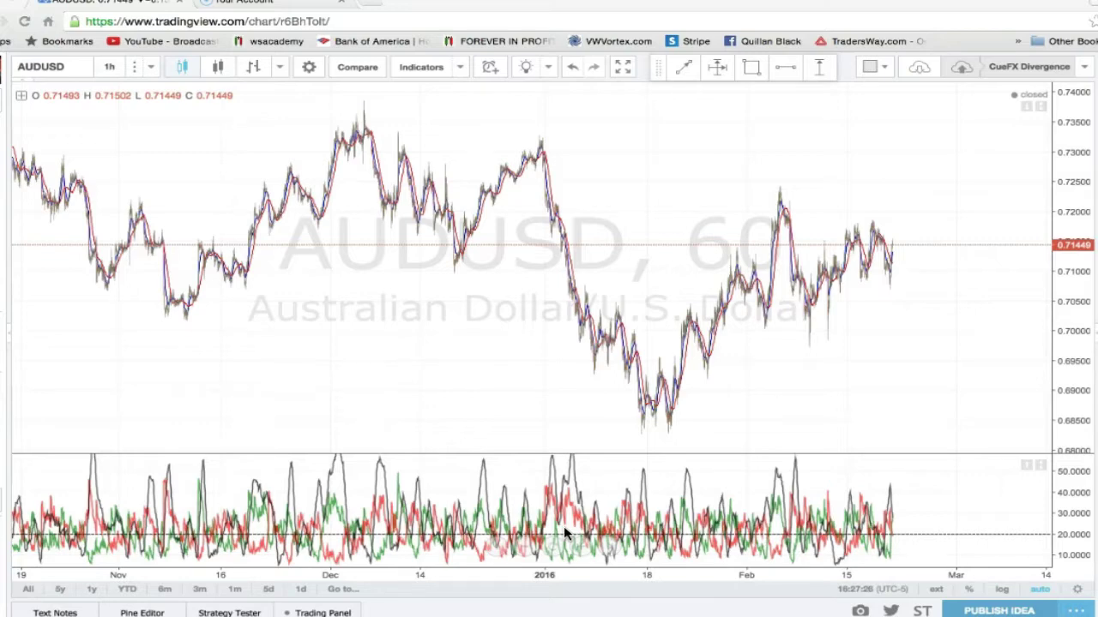
{"action": "scroll", "coordinate": [563, 527], "scroll_direction": "left", "scroll_amount": 3}
{"action": "scroll", "coordinate": [563, 527], "scroll_direction": "right", "scroll_amount": 2}
{"action": "scroll", "coordinate": [563, 527], "scroll_direction": "left", "scroll_amount": 1}
{"action": "left_click", "coordinate": [562, 222]}
{"action": "scroll", "coordinate": [562, 221], "scroll_direction": "up", "scroll_amount": 5}
{"action": "scroll", "coordinate": [600, 224], "scroll_direction": "up", "scroll_amount": 4}
{"action": "left_click", "coordinate": [478, 289]}
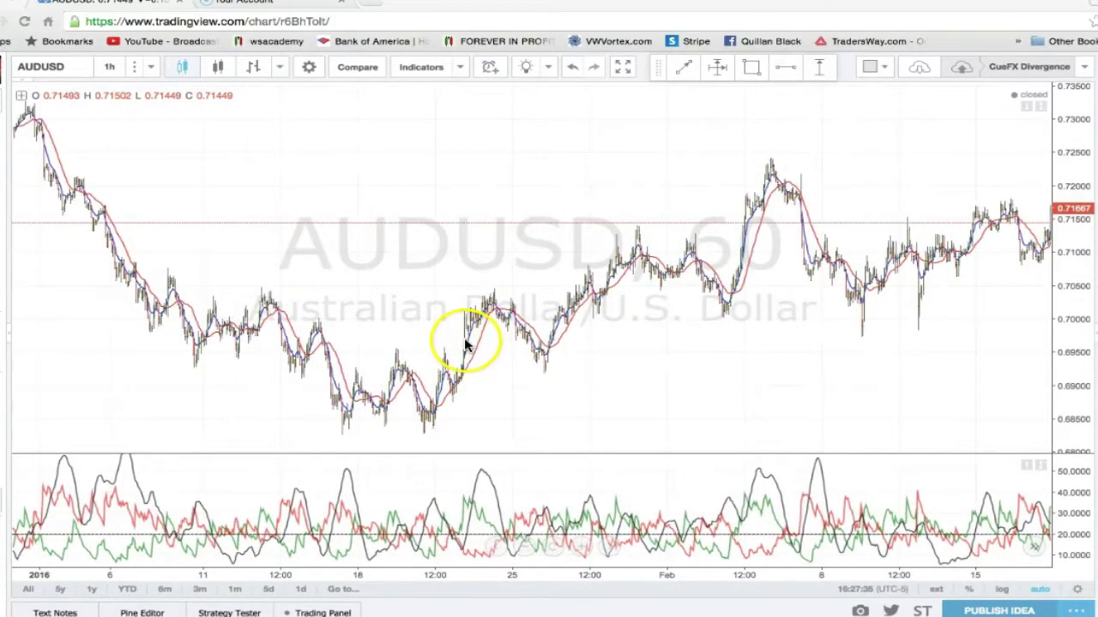
{"action": "scroll", "coordinate": [506, 385], "scroll_direction": "down", "scroll_amount": 3}
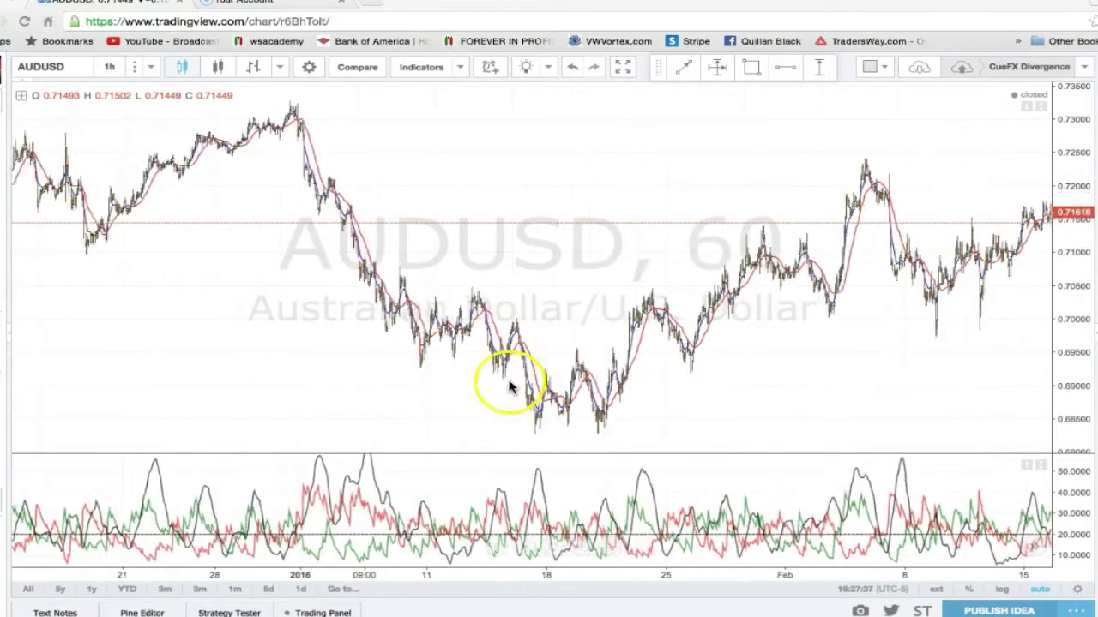
{"action": "scroll", "coordinate": [400, 380], "scroll_direction": "down", "scroll_amount": 6}
{"action": "scroll", "coordinate": [401, 385], "scroll_direction": "down", "scroll_amount": 4}
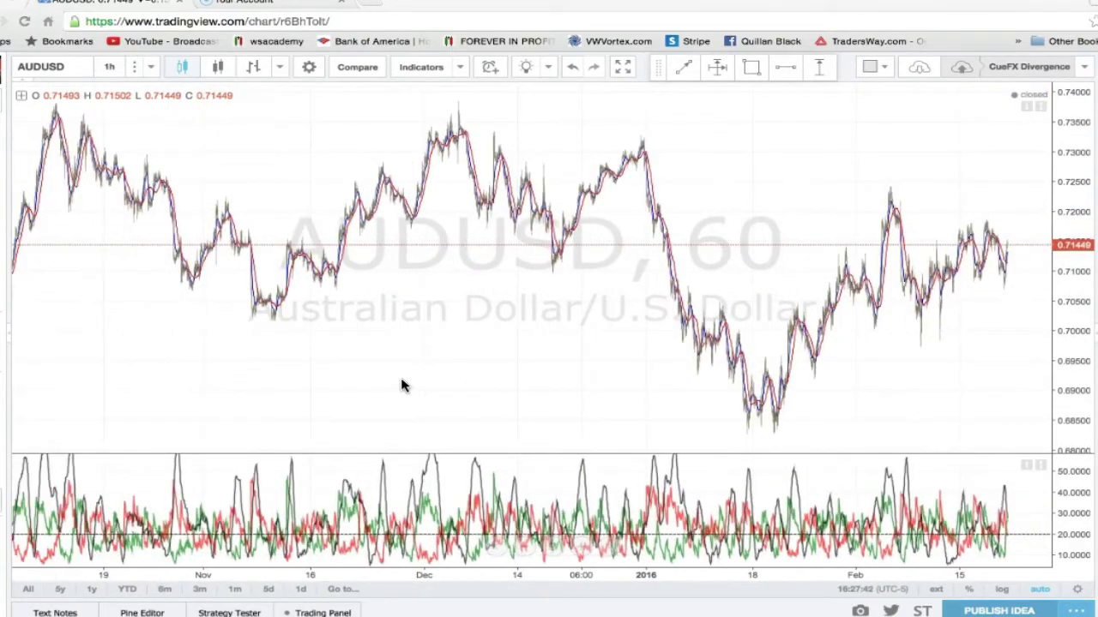
{"action": "scroll", "coordinate": [279, 302], "scroll_direction": "down", "scroll_amount": 1}
{"action": "scroll", "coordinate": [282, 300], "scroll_direction": "right", "scroll_amount": 3}
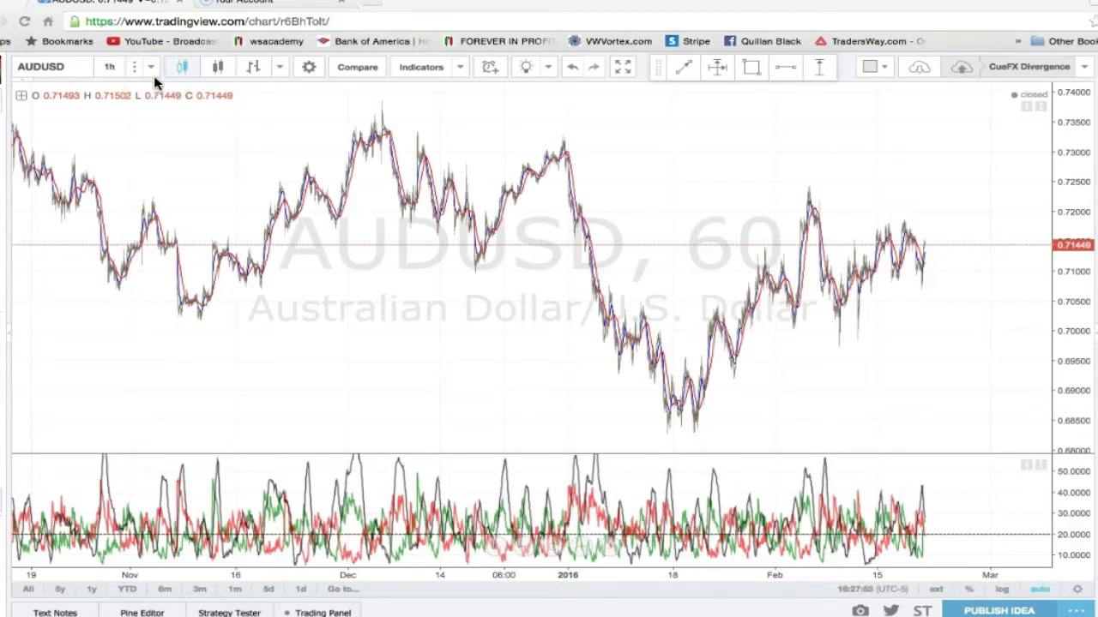
Switch the AUDUSD chart to the daily timeframe.
{"action": "left_click", "coordinate": [152, 68]}
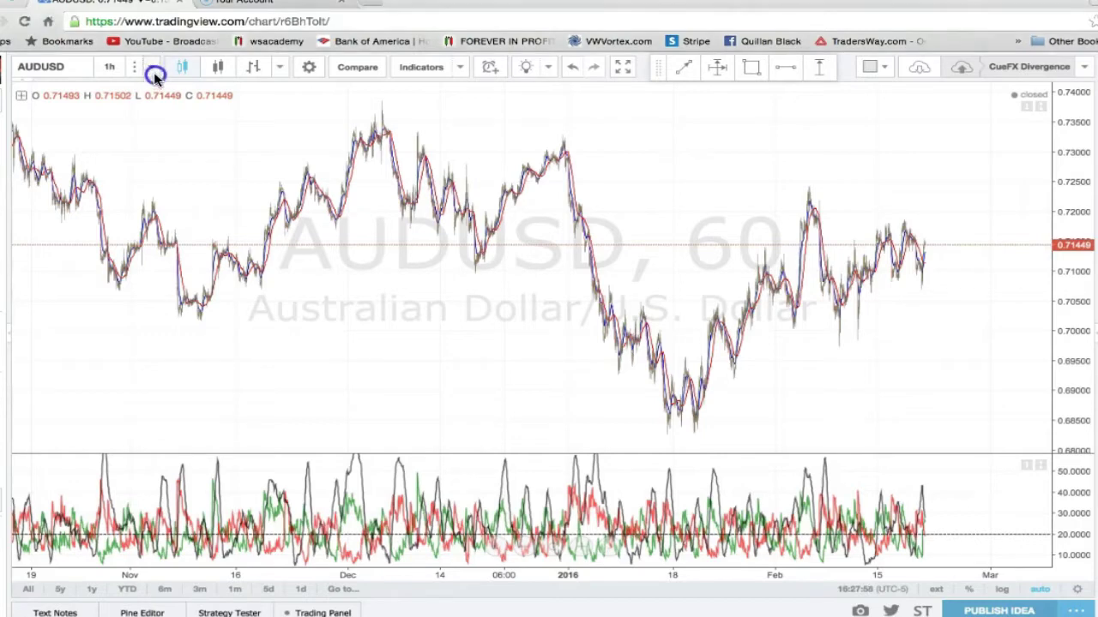
{"action": "left_click", "coordinate": [167, 316]}
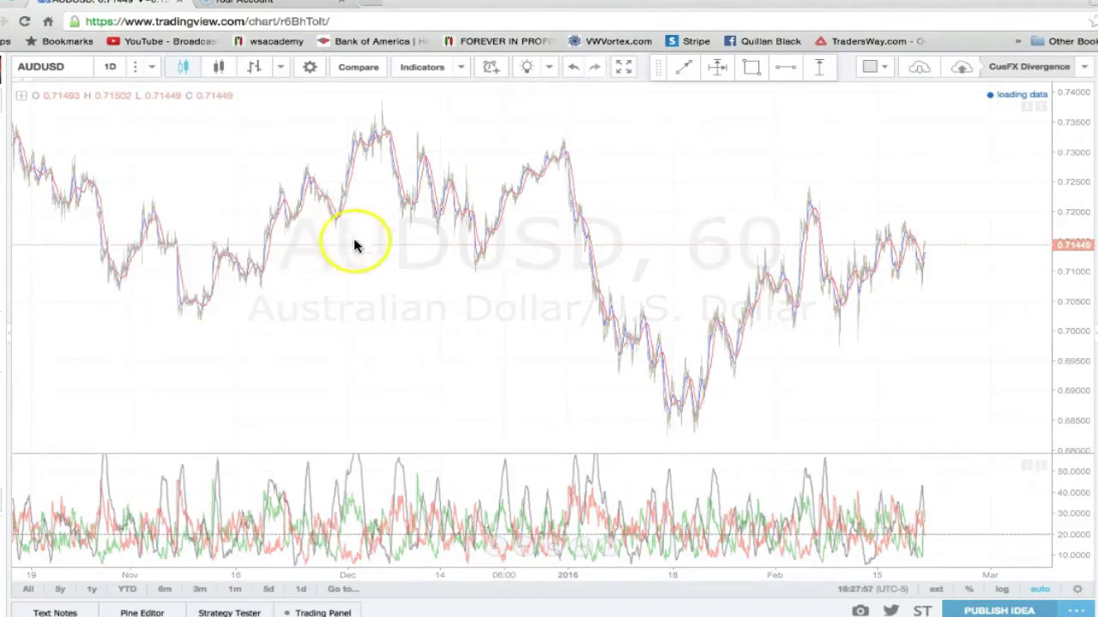
{"action": "scroll", "coordinate": [409, 267], "scroll_direction": "up", "scroll_amount": 3}
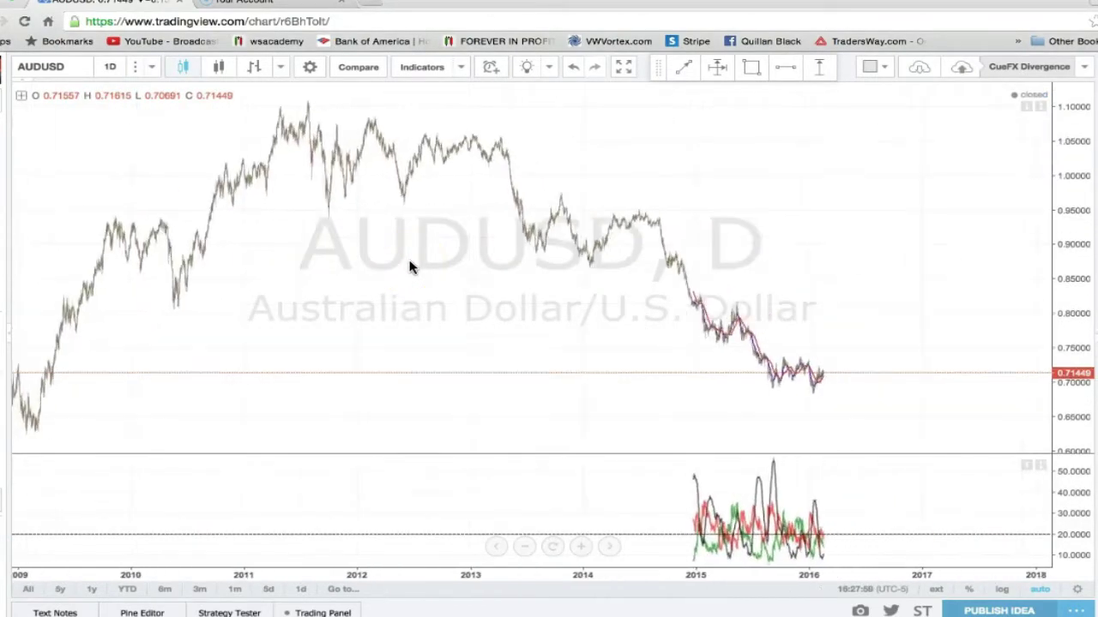
Add a text note with the four-line legend "DAILY - RED", "H4 - GREEN", "H1 - ORANGE", "RANDOMS - BLUE".
{"action": "left_click", "coordinate": [580, 173]}
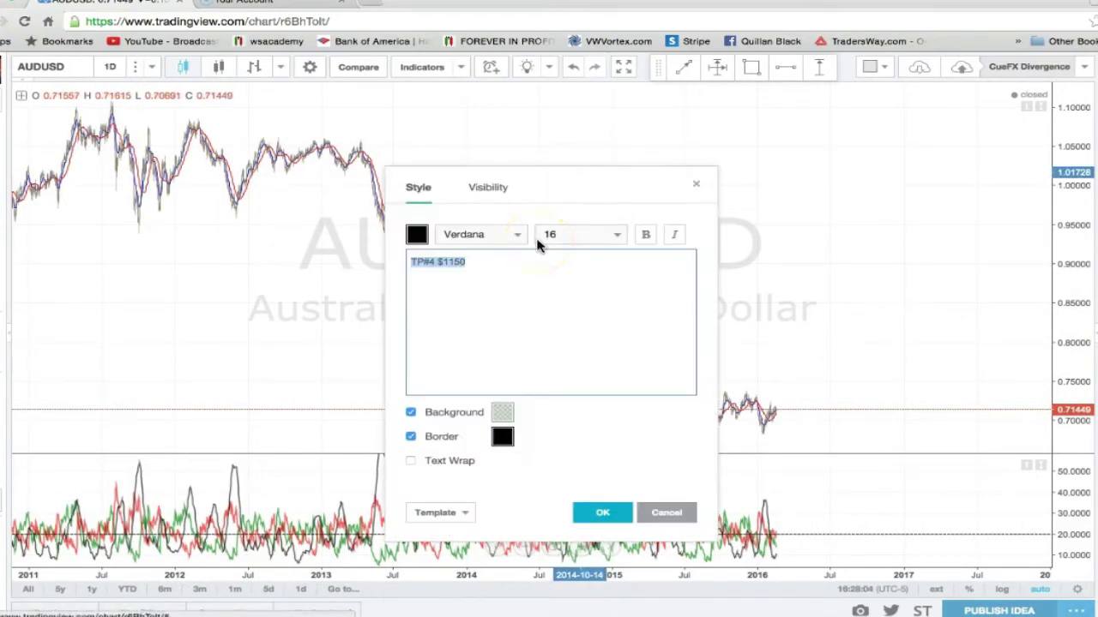
{"action": "type", "text": "DAILY - RED"}
{"action": "key", "text": "Return"}
{"action": "type", "text": "H4 - GREEN"}
{"action": "key", "text": "Return"}
{"action": "type", "text": "H1 - ORANGE"}
{"action": "key", "text": "Return"}
{"action": "type", "text": "RANDOMS - BLUE"}
{"action": "left_click", "coordinate": [611, 322]}
{"action": "left_click", "coordinate": [602, 512]}
Move the legend note into the empty chart area after the latest prices, at about the 0.78 level in June 2016.
{"action": "mouse_move", "coordinate": [617, 203]}
{"action": "left_mouse_down"}
{"action": "mouse_move", "coordinate": [819, 128]}
{"action": "mouse_move", "coordinate": [749, 155]}
{"action": "mouse_move", "coordinate": [768, 180]}
{"action": "left_mouse_up"}
{"action": "scroll", "coordinate": [711, 234], "scroll_direction": "up", "scroll_amount": 6}
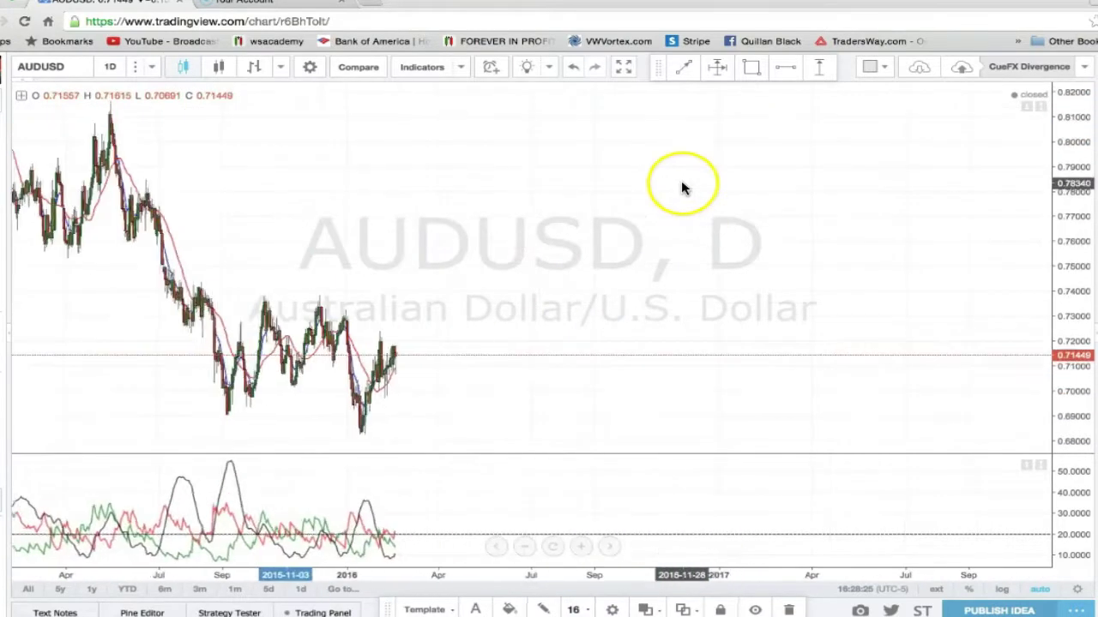
{"action": "scroll", "coordinate": [683, 187], "scroll_direction": "down", "scroll_amount": 5}
{"action": "mouse_move", "coordinate": [757, 140]}
{"action": "left_mouse_down"}
{"action": "mouse_move", "coordinate": [774, 293]}
{"action": "mouse_move", "coordinate": [882, 308]}
{"action": "left_mouse_up"}
{"action": "scroll", "coordinate": [717, 320], "scroll_direction": "up", "scroll_amount": 4}
{"action": "scroll", "coordinate": [719, 326], "scroll_direction": "up", "scroll_amount": 5}
{"action": "scroll", "coordinate": [718, 326], "scroll_direction": "down", "scroll_amount": 3}
{"action": "mouse_move", "coordinate": [786, 180]}
{"action": "left_mouse_down"}
{"action": "mouse_move", "coordinate": [767, 271]}
{"action": "mouse_move", "coordinate": [743, 300]}
{"action": "left_mouse_up"}
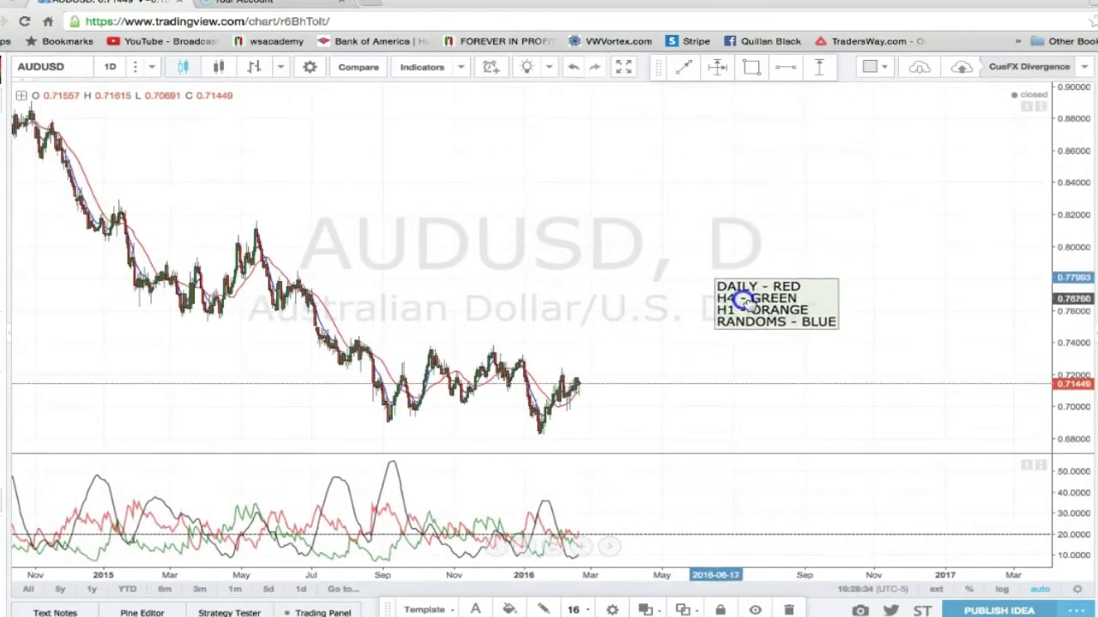
Change the daily chart's display style from candles to a line.
{"action": "scroll", "coordinate": [593, 374], "scroll_direction": "up", "scroll_amount": 5}
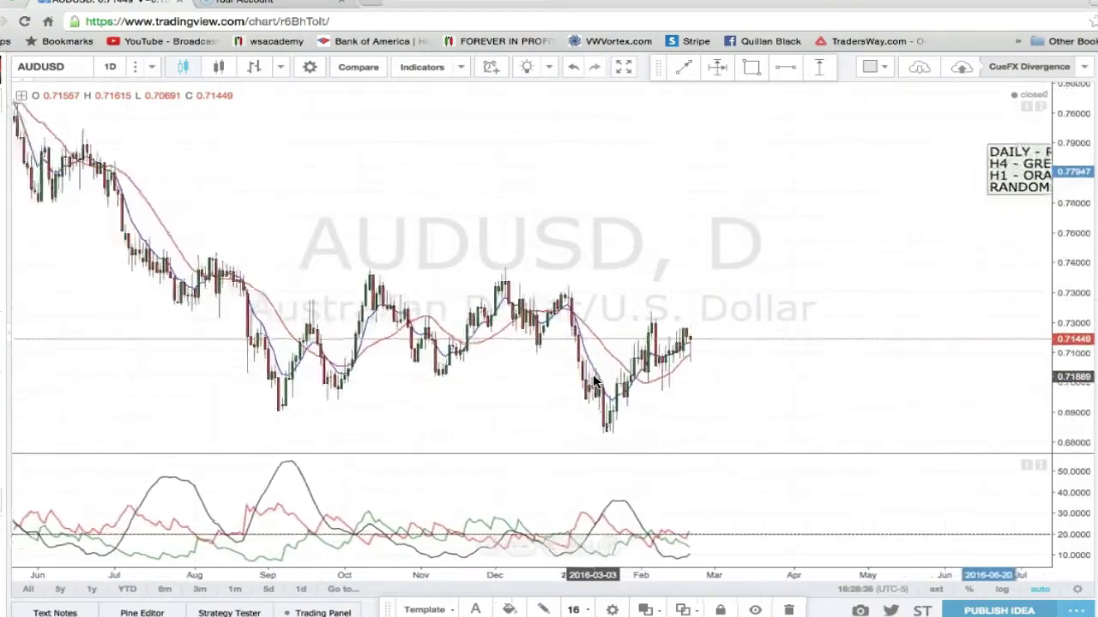
{"action": "scroll", "coordinate": [593, 380], "scroll_direction": "up", "scroll_amount": 1}
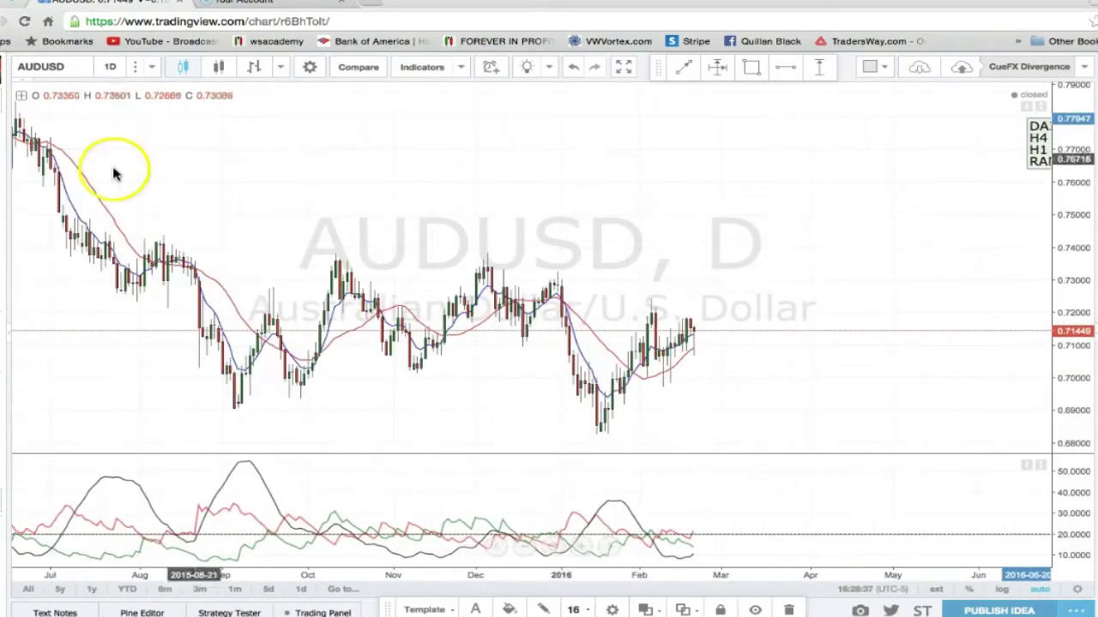
{"action": "left_click", "coordinate": [277, 69]}
{"action": "left_click", "coordinate": [182, 196]}
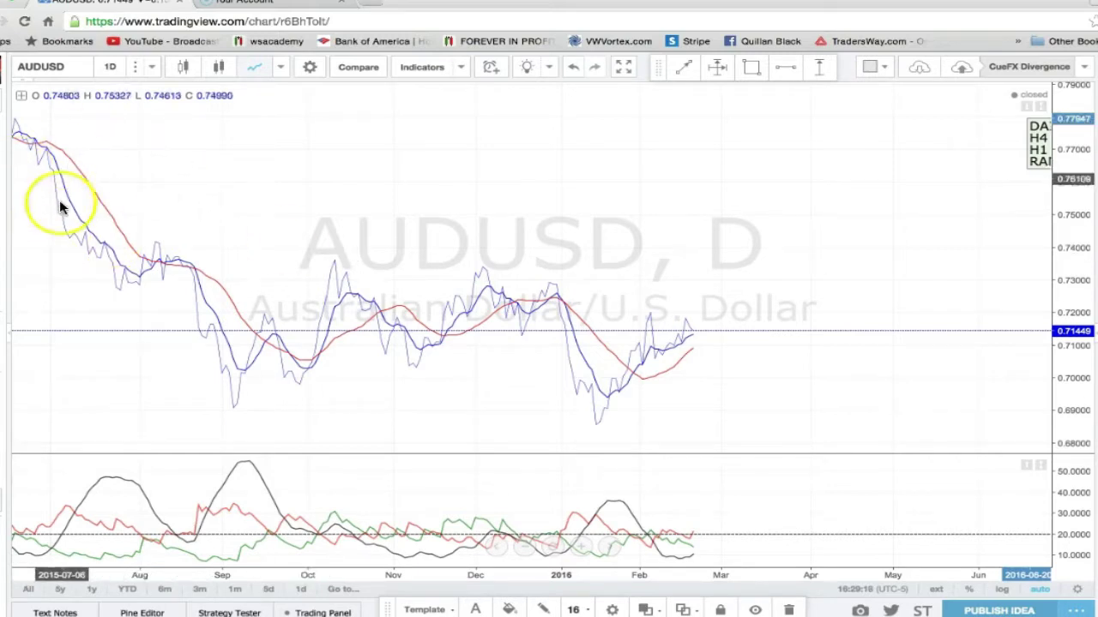
Draw a red horizontal line on the daily chart and position it at about 0.7336, near the October and December swing highs.
{"action": "left_click", "coordinate": [8, 130]}
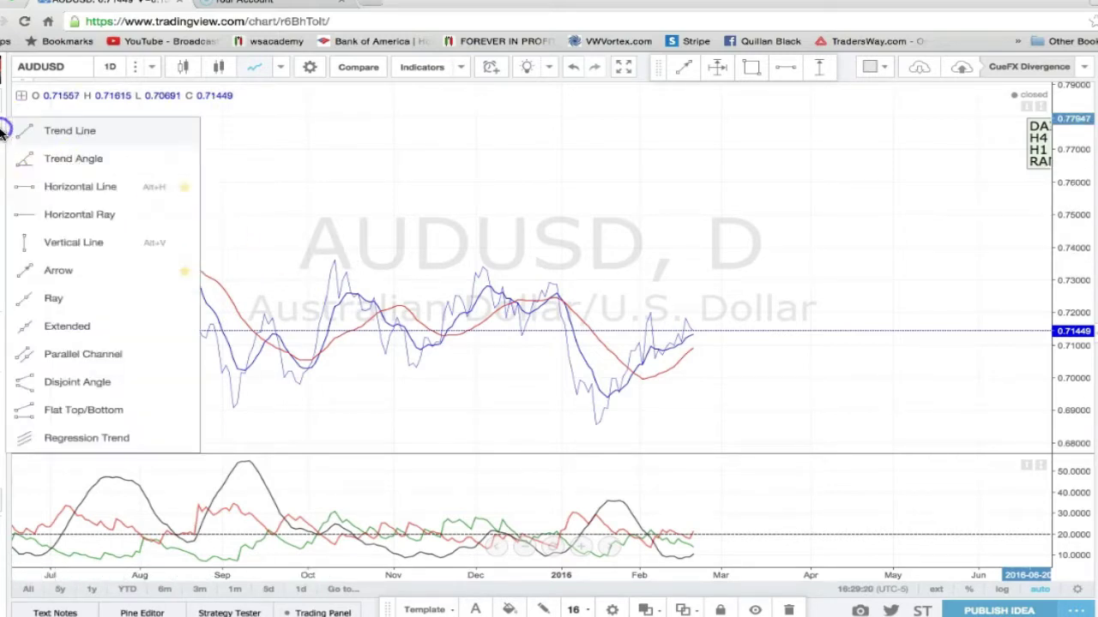
{"action": "left_click", "coordinate": [75, 193]}
{"action": "left_click", "coordinate": [556, 228]}
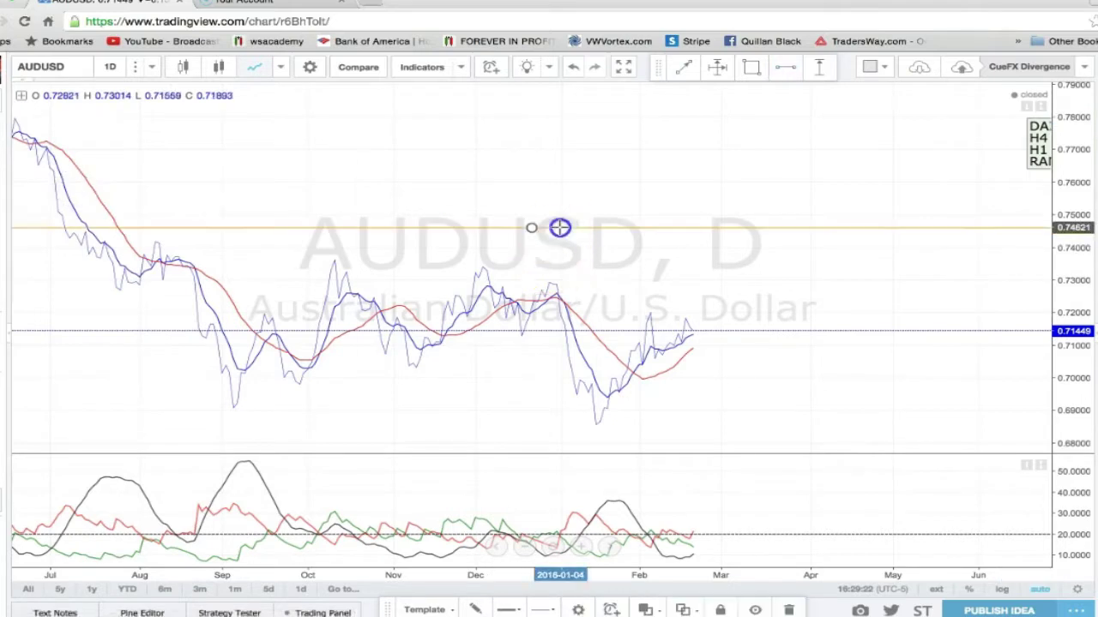
{"action": "double_click", "coordinate": [557, 228]}
{"action": "left_click", "coordinate": [434, 227]}
{"action": "left_click", "coordinate": [449, 269]}
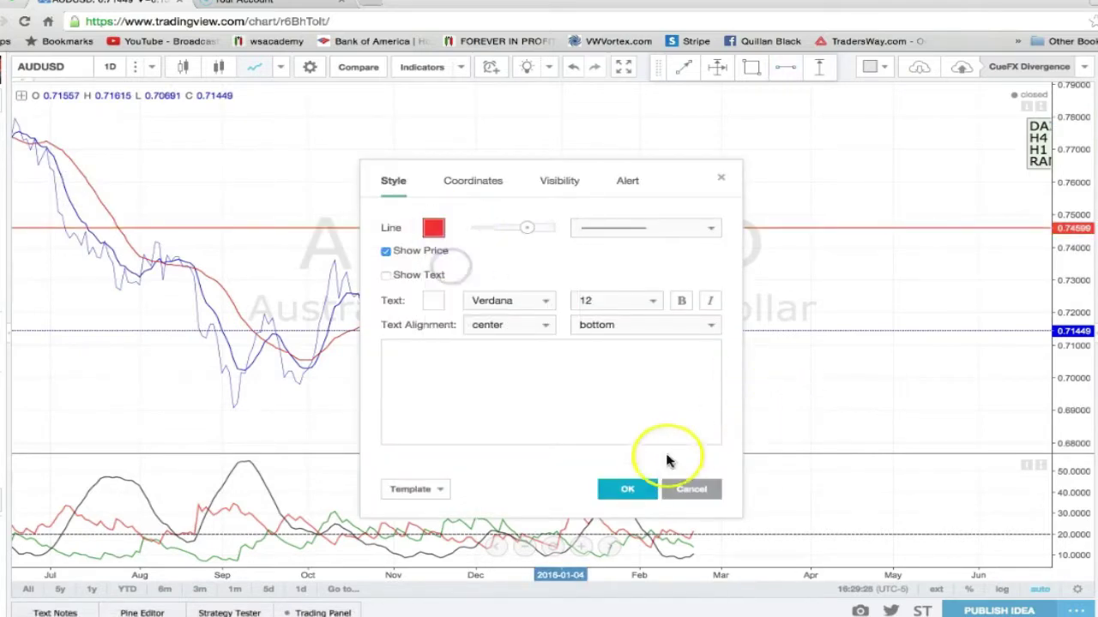
{"action": "left_click", "coordinate": [647, 488]}
{"action": "left_click_drag", "start_coordinate": [706, 229], "coordinate": [727, 273]}
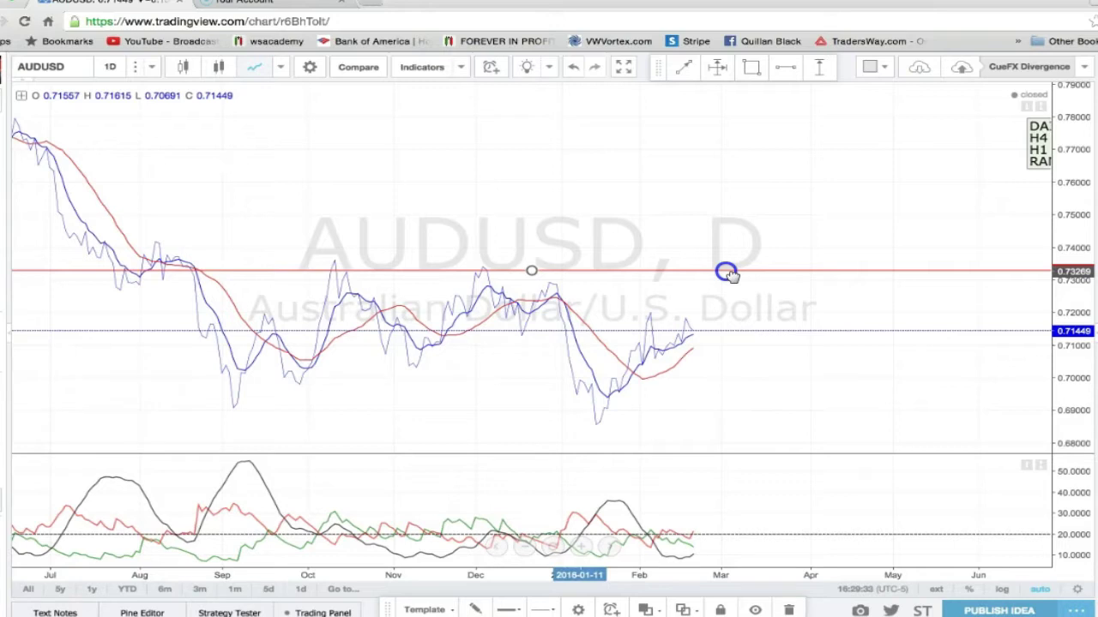
{"action": "left_click_drag", "start_coordinate": [726, 273], "coordinate": [731, 273]}
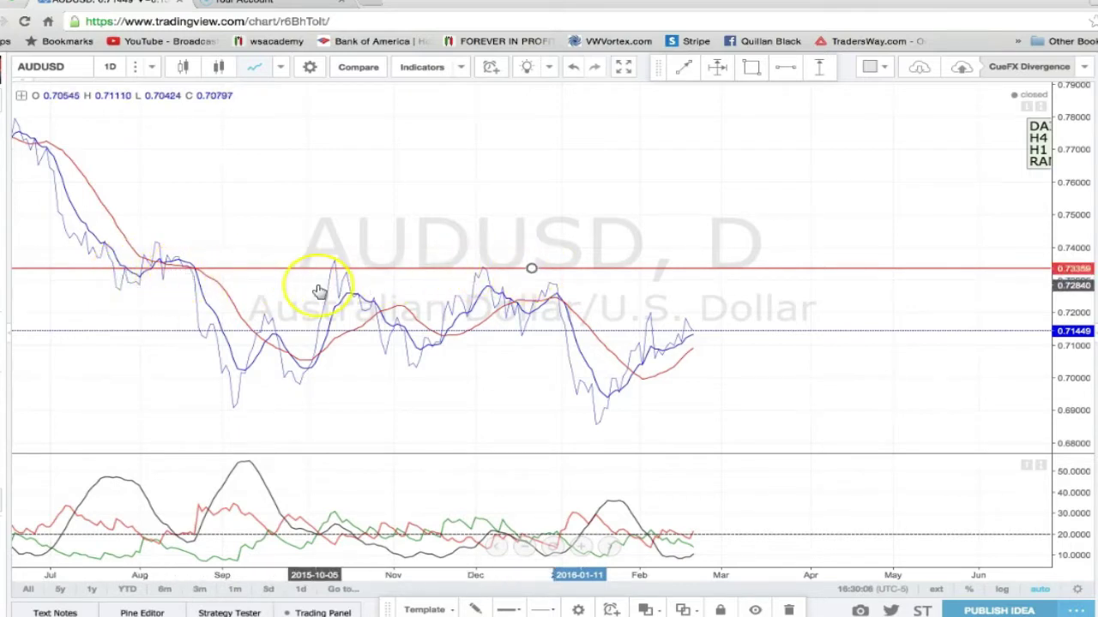
Add two more red horizontal lines to the daily chart, at about 0.7293 and 0.7187.
{"action": "left_click", "coordinate": [3, 152]}
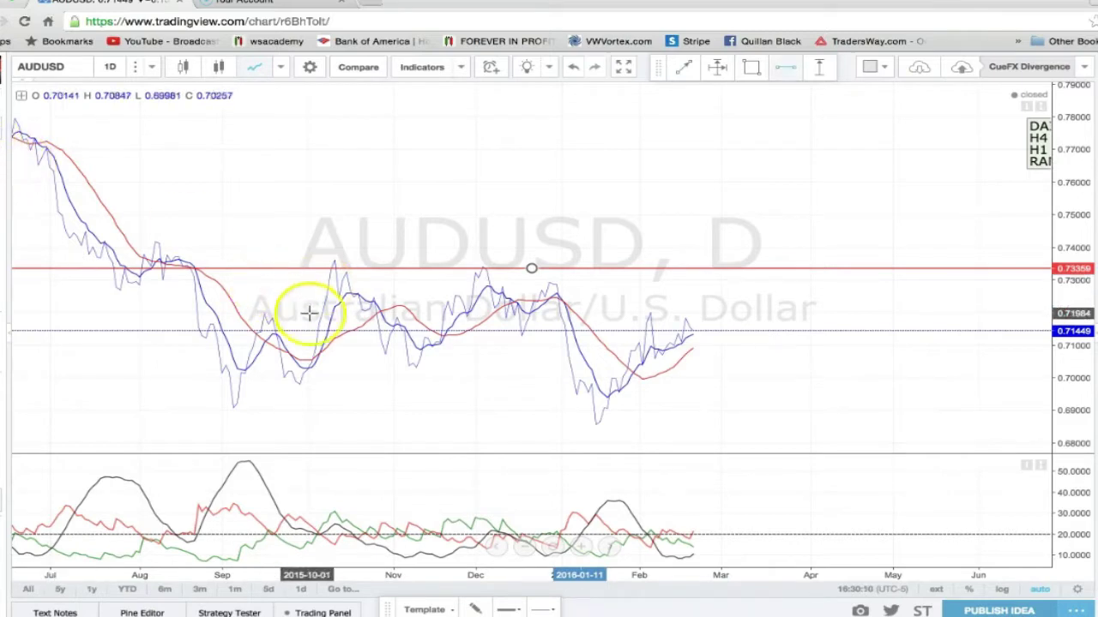
{"action": "left_click", "coordinate": [290, 333]}
{"action": "left_click_drag", "start_coordinate": [290, 333], "coordinate": [290, 286]}
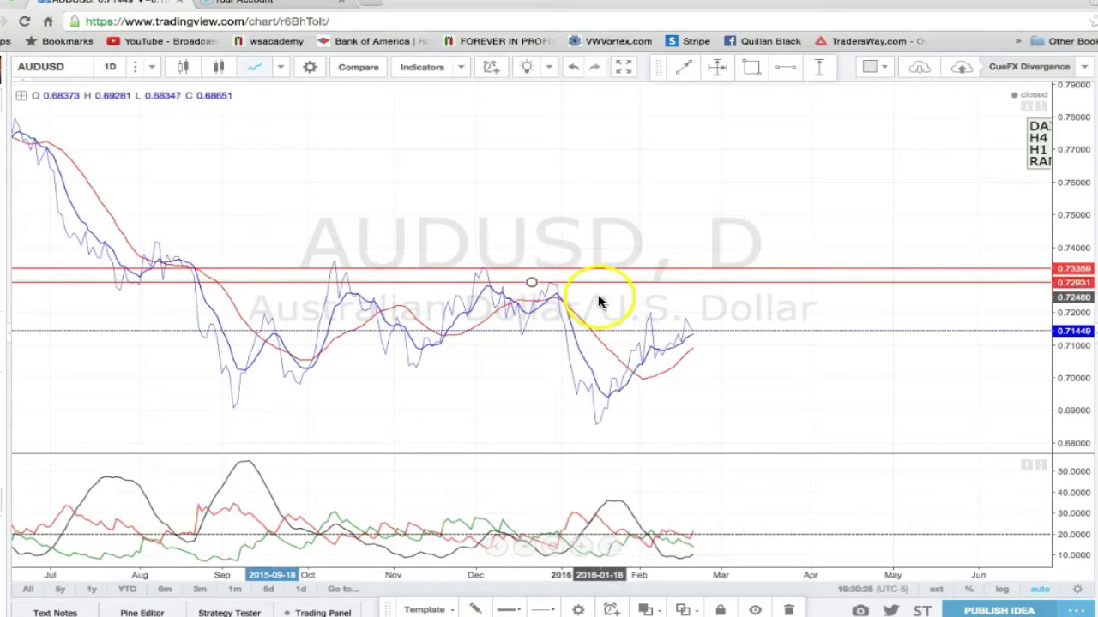
{"action": "left_click", "coordinate": [3, 130]}
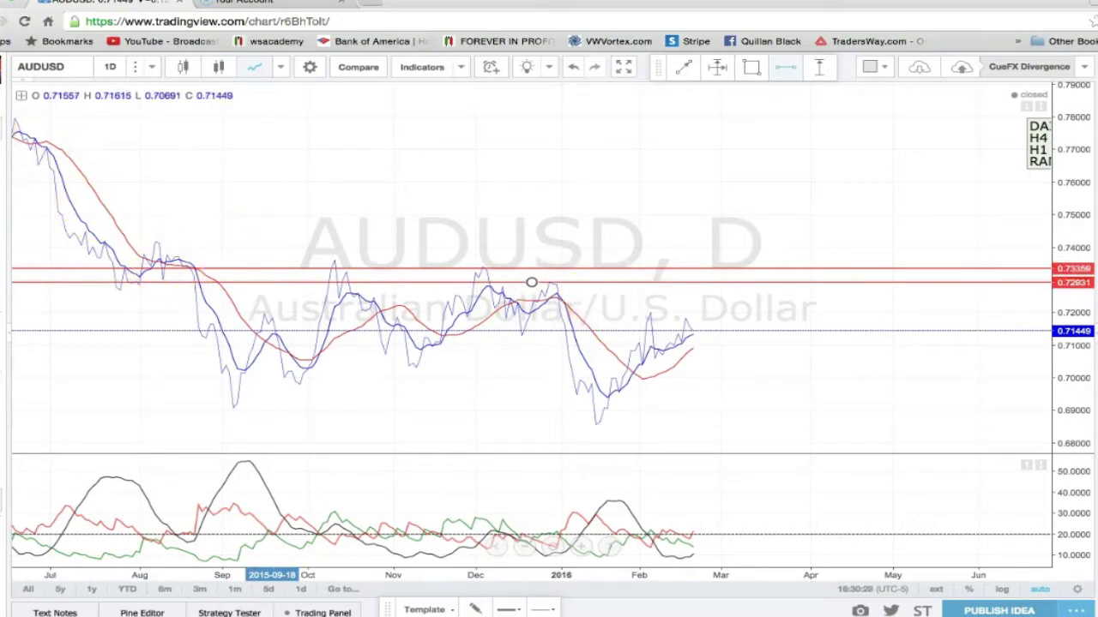
{"action": "left_click", "coordinate": [225, 313]}
{"action": "left_click_drag", "start_coordinate": [251, 318], "coordinate": [254, 323]}
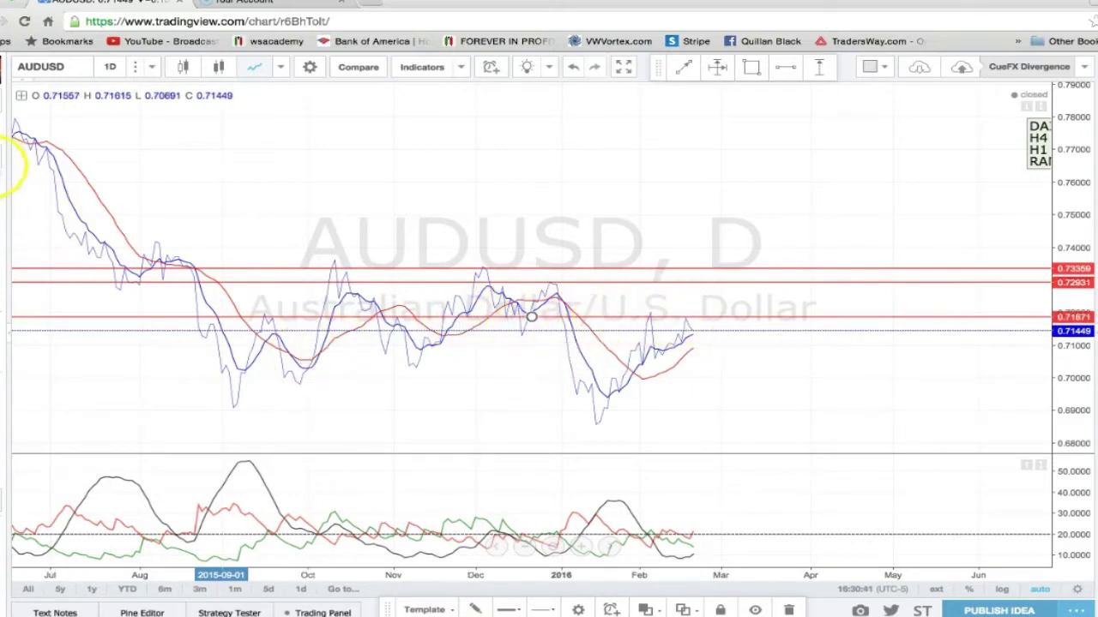
Add a red horizontal line just below the current price, at about 0.7120.
{"action": "left_click", "coordinate": [4, 129]}
{"action": "left_click", "coordinate": [312, 348]}
{"action": "left_click_drag", "start_coordinate": [326, 349], "coordinate": [361, 341]}
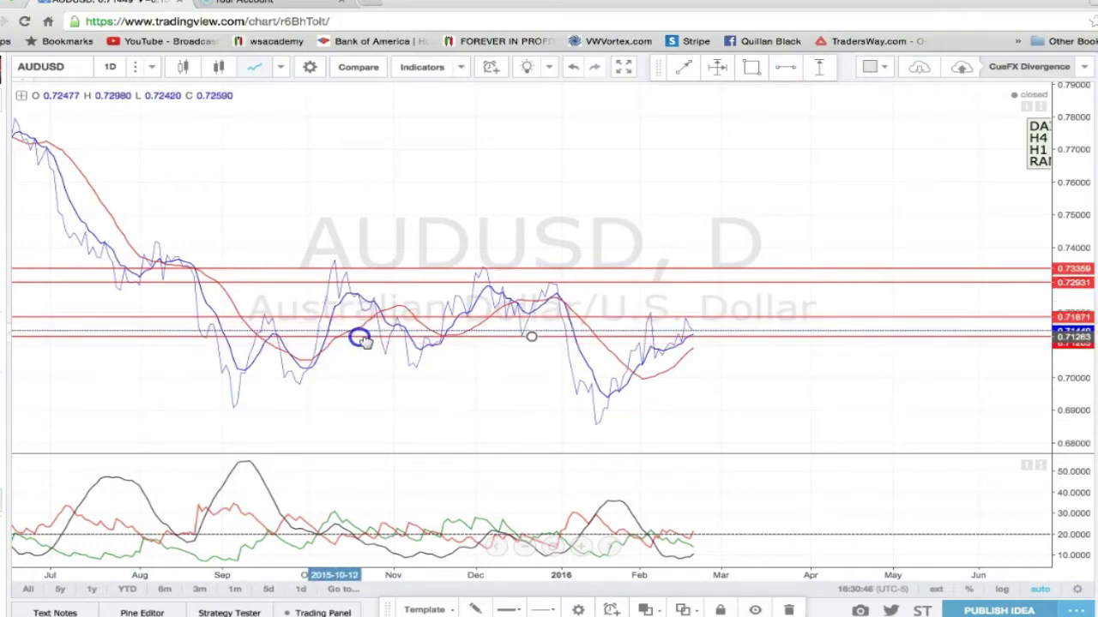
{"action": "left_click_drag", "start_coordinate": [361, 341], "coordinate": [362, 342]}
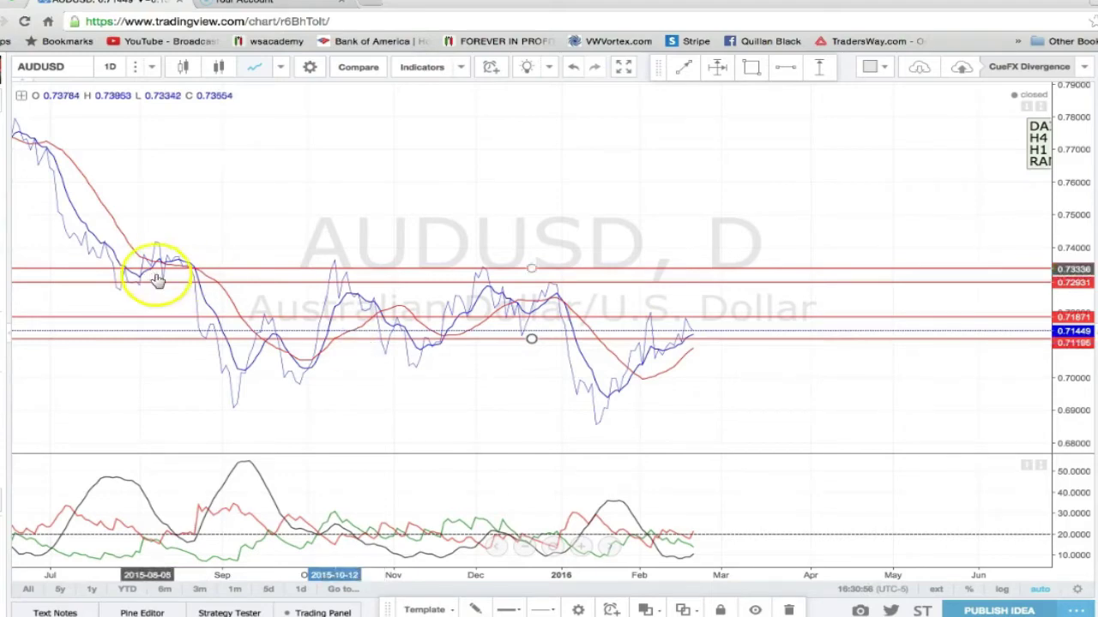
Add red horizontal lines at about 0.7034 and 0.6975 across the lower part of the daily price range.
{"action": "left_click", "coordinate": [1, 121]}
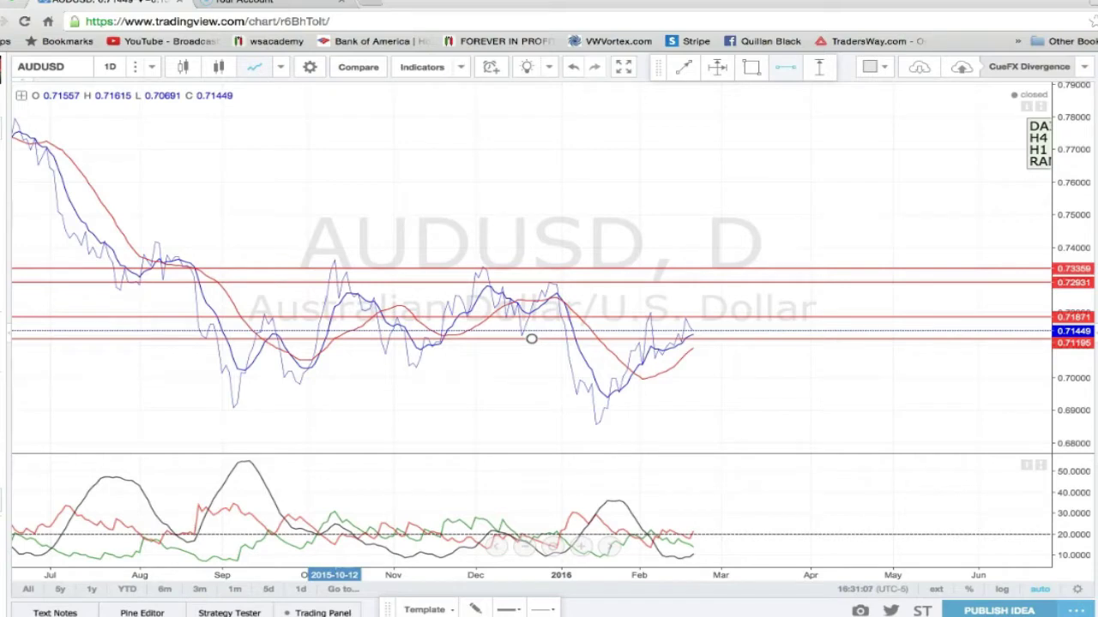
{"action": "left_click", "coordinate": [351, 380]}
{"action": "mouse_move", "coordinate": [370, 382]}
{"action": "left_mouse_down"}
{"action": "mouse_move", "coordinate": [385, 400]}
{"action": "mouse_move", "coordinate": [390, 368]}
{"action": "mouse_move", "coordinate": [365, 419]}
{"action": "mouse_move", "coordinate": [364, 388]}
{"action": "left_mouse_up"}
{"action": "left_click", "coordinate": [364, 389]}
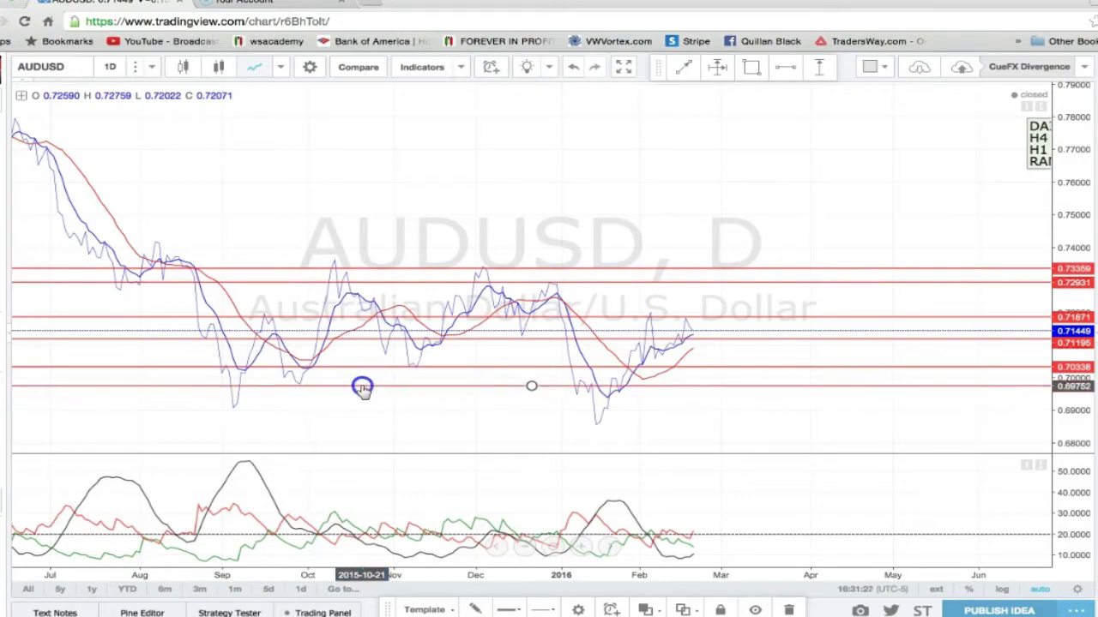
Switch the chart to the 4-hour timeframe and move the legend note closer to the latest prices, at about 0.7512.
{"action": "scroll", "coordinate": [380, 420], "scroll_direction": "down", "scroll_amount": 3}
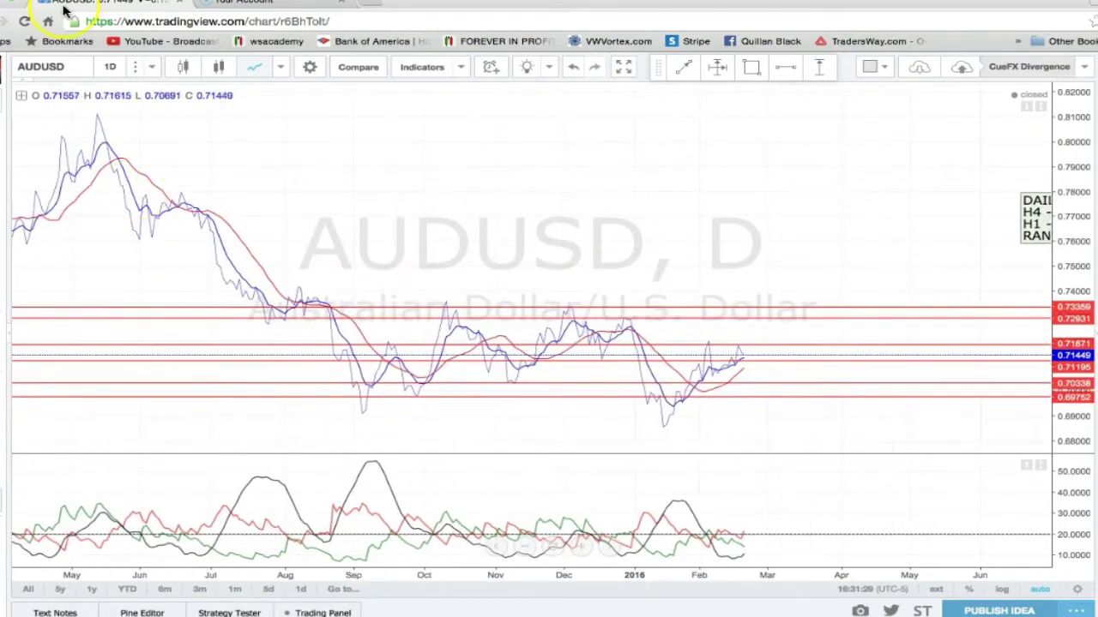
{"action": "left_click", "coordinate": [151, 67]}
{"action": "left_click", "coordinate": [235, 296]}
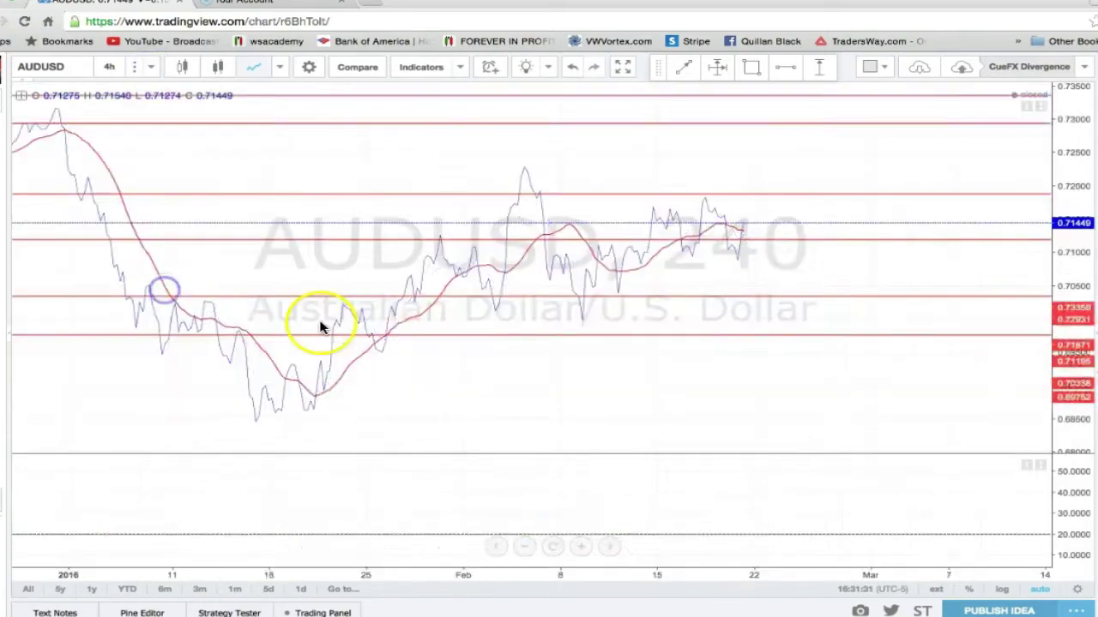
{"action": "scroll", "coordinate": [320, 326], "scroll_direction": "down", "scroll_amount": 10}
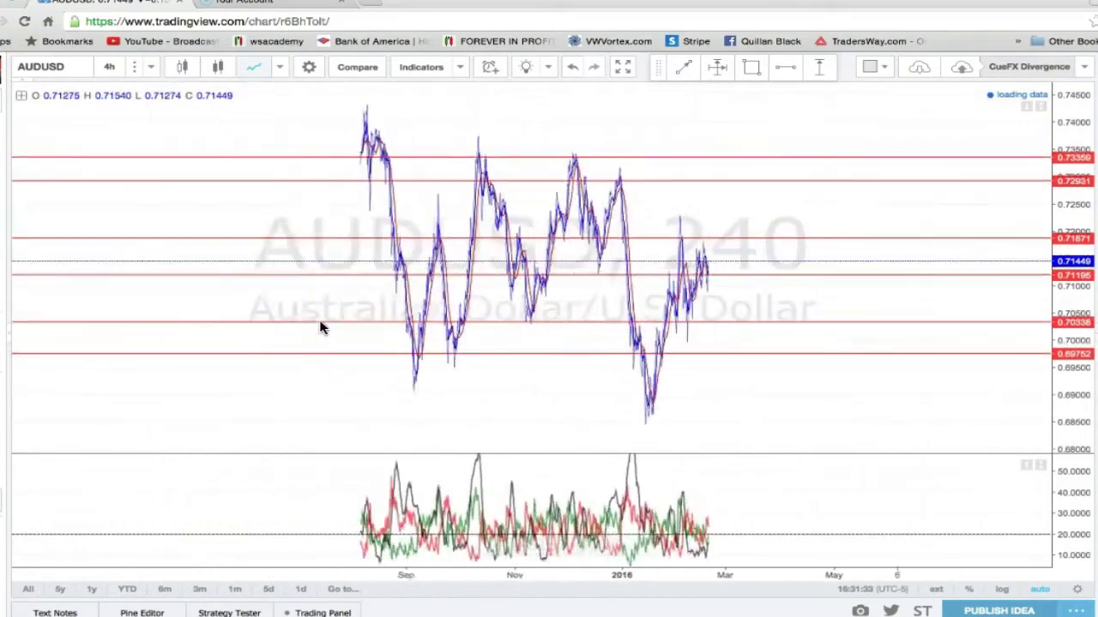
{"action": "mouse_move", "coordinate": [900, 118]}
{"action": "left_mouse_down"}
{"action": "mouse_move", "coordinate": [671, 241]}
{"action": "mouse_move", "coordinate": [711, 217]}
{"action": "left_mouse_up"}
{"action": "left_click", "coordinate": [140, 221]}
Add a horizontal line at about 0.7454 on the 4-hour chart and color it green.
{"action": "left_click", "coordinate": [3, 126]}
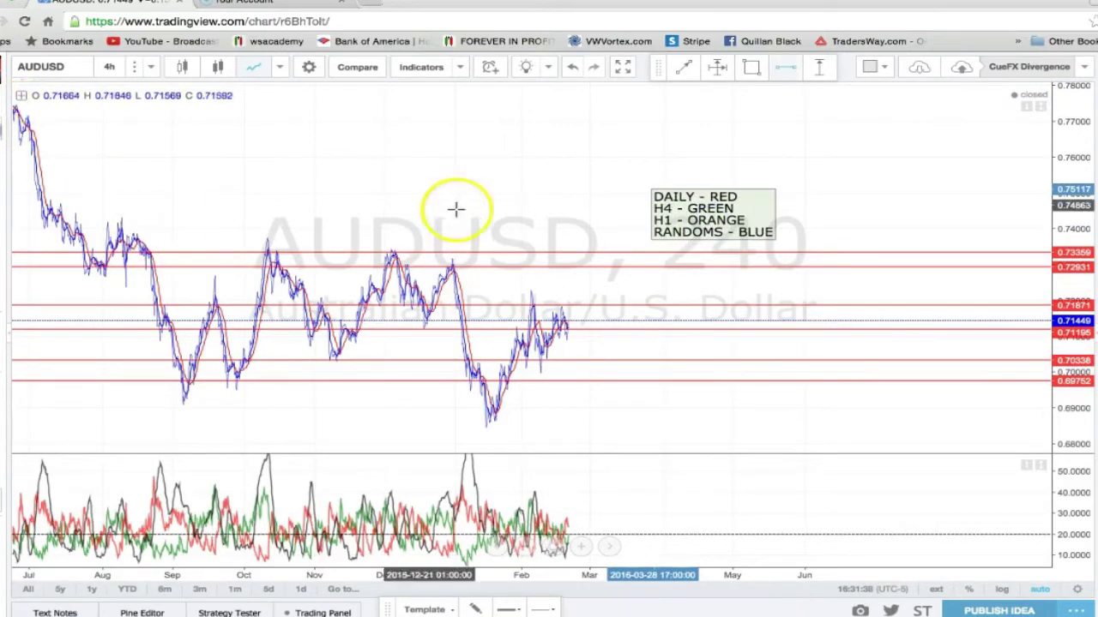
{"action": "left_click", "coordinate": [457, 210]}
{"action": "double_click", "coordinate": [457, 209]}
{"action": "left_click", "coordinate": [434, 224]}
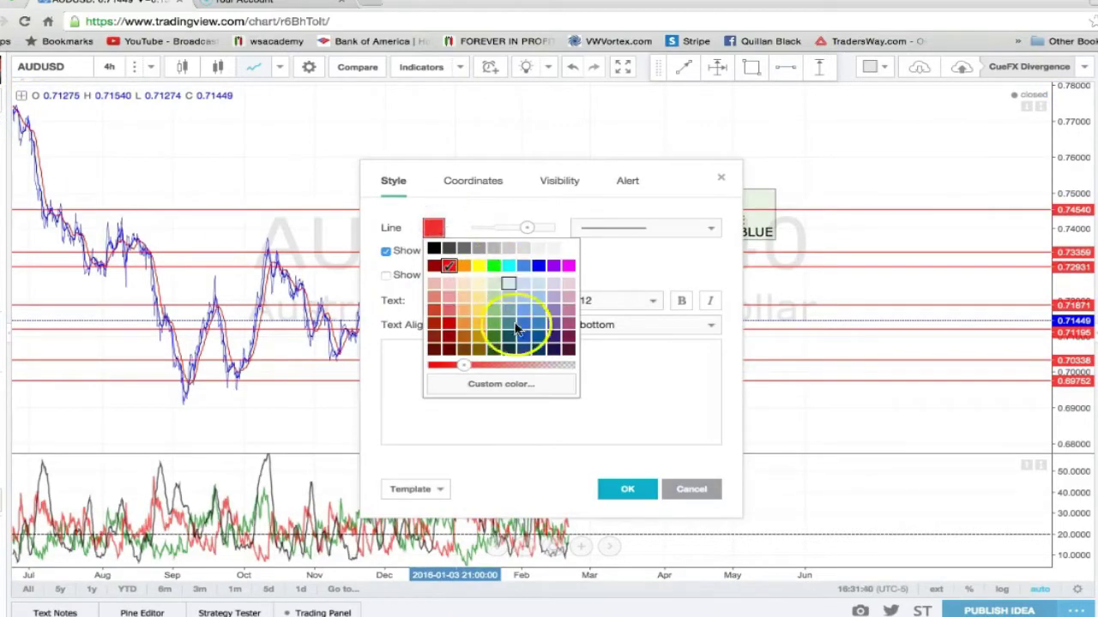
{"action": "left_click", "coordinate": [495, 329]}
{"action": "left_click", "coordinate": [635, 488]}
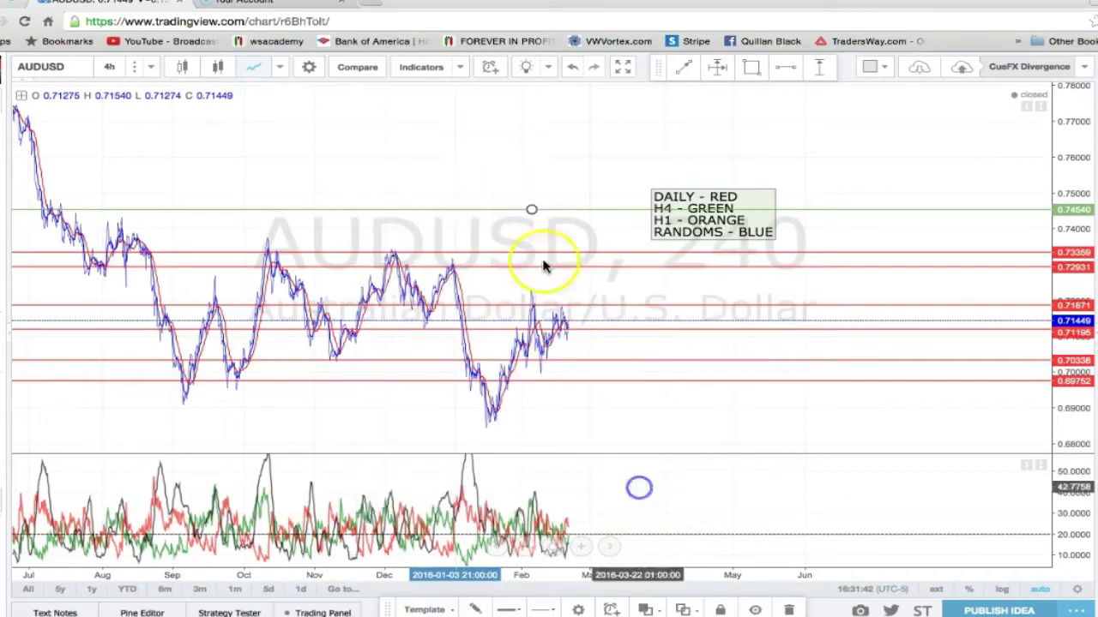
Move the green horizontal line to about 0.727, just below the second-highest red level.
{"action": "left_click_drag", "start_coordinate": [499, 212], "coordinate": [515, 355]}
{"action": "scroll", "coordinate": [516, 358], "scroll_direction": "up", "scroll_amount": 3}
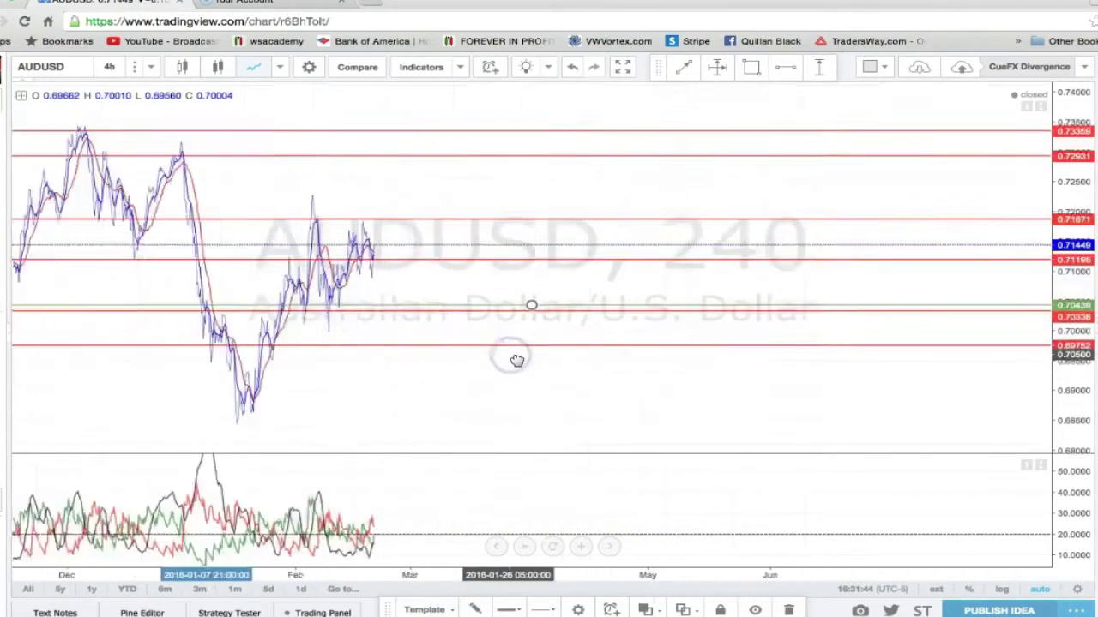
{"action": "scroll", "coordinate": [517, 360], "scroll_direction": "left", "scroll_amount": 5}
{"action": "left_click_drag", "start_coordinate": [486, 306], "coordinate": [476, 174]}
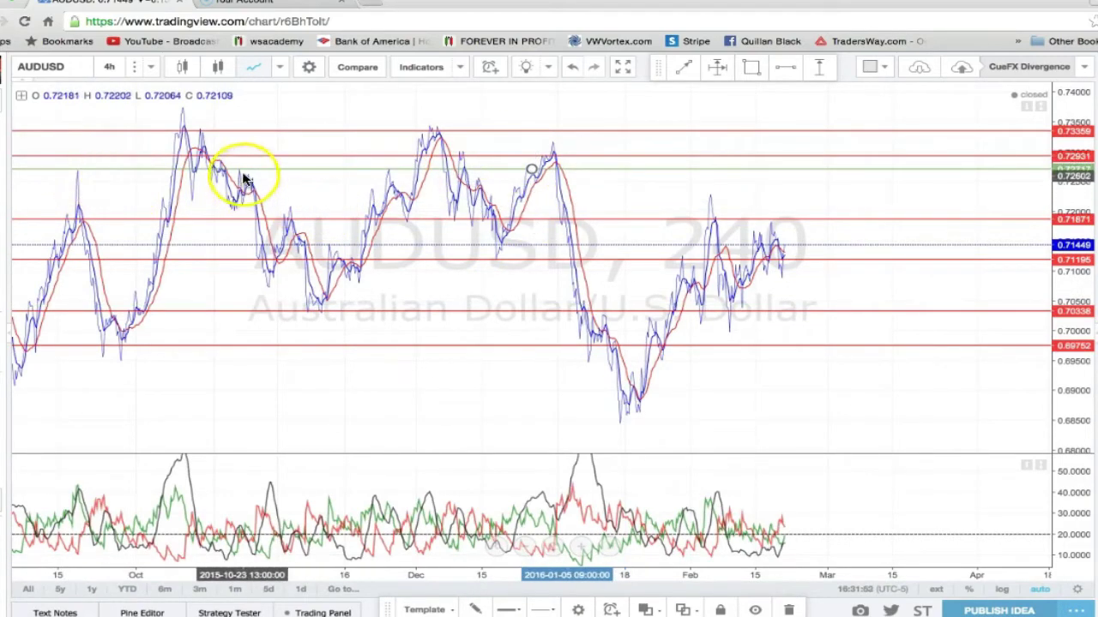
Add a green horizontal line at about 0.7088 on the 4-hour chart, just below the 0.712 red level.
{"action": "left_click", "coordinate": [623, 190]}
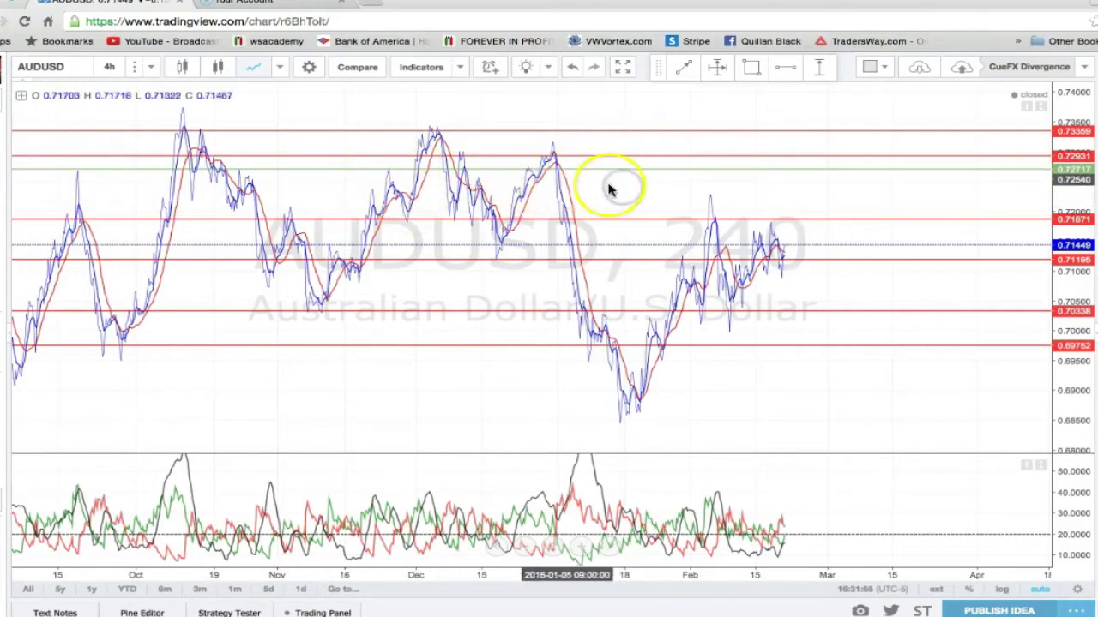
{"action": "left_click", "coordinate": [2, 132]}
{"action": "scroll", "coordinate": [246, 242], "scroll_direction": "down", "scroll_amount": 6}
{"action": "scroll", "coordinate": [245, 243], "scroll_direction": "up", "scroll_amount": 3}
{"action": "scroll", "coordinate": [245, 243], "scroll_direction": "up", "scroll_amount": 3}
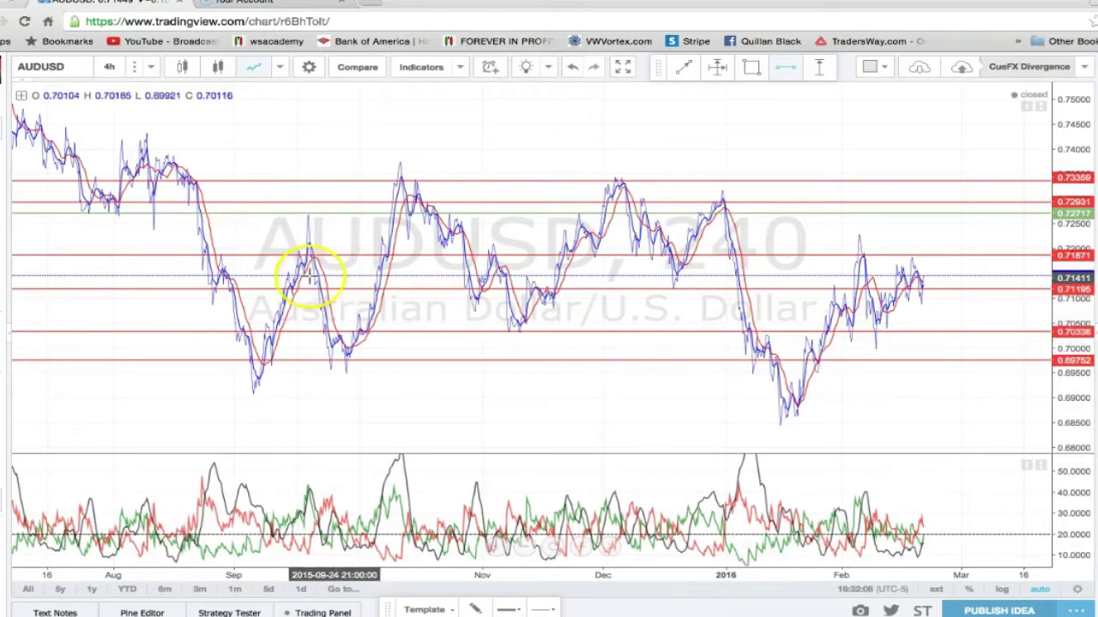
{"action": "left_click", "coordinate": [261, 272]}
{"action": "left_click_drag", "start_coordinate": [260, 274], "coordinate": [266, 307]}
Examine the earlier and recent 4-hour price history against the green line at about 0.7088.
{"action": "scroll", "coordinate": [268, 309], "scroll_direction": "down", "scroll_amount": 10}
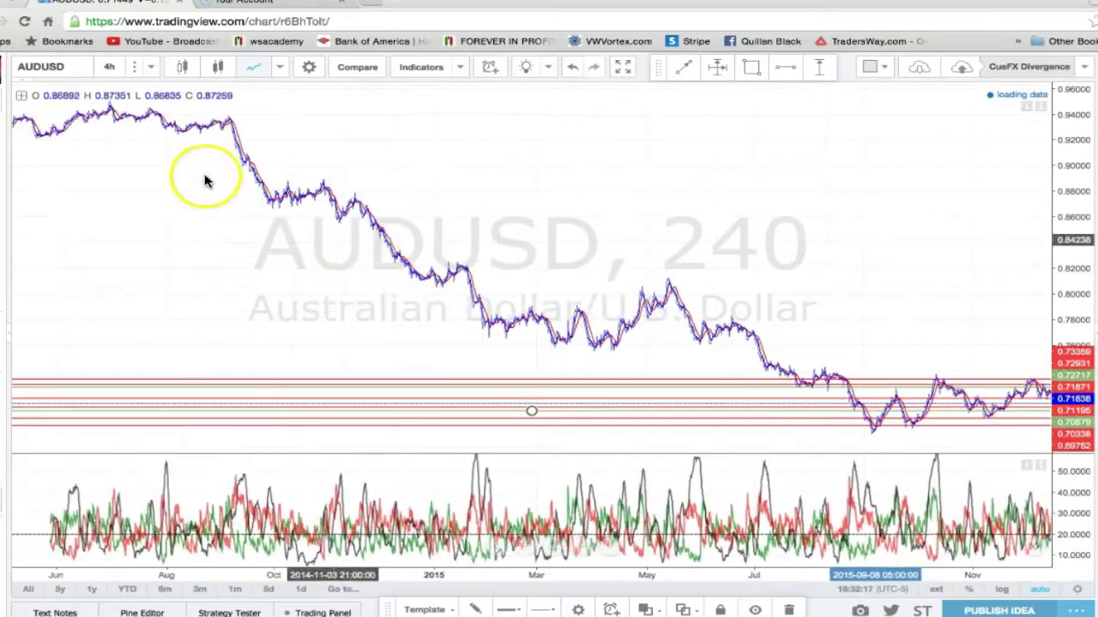
{"action": "scroll", "coordinate": [240, 206], "scroll_direction": "left", "scroll_amount": 8}
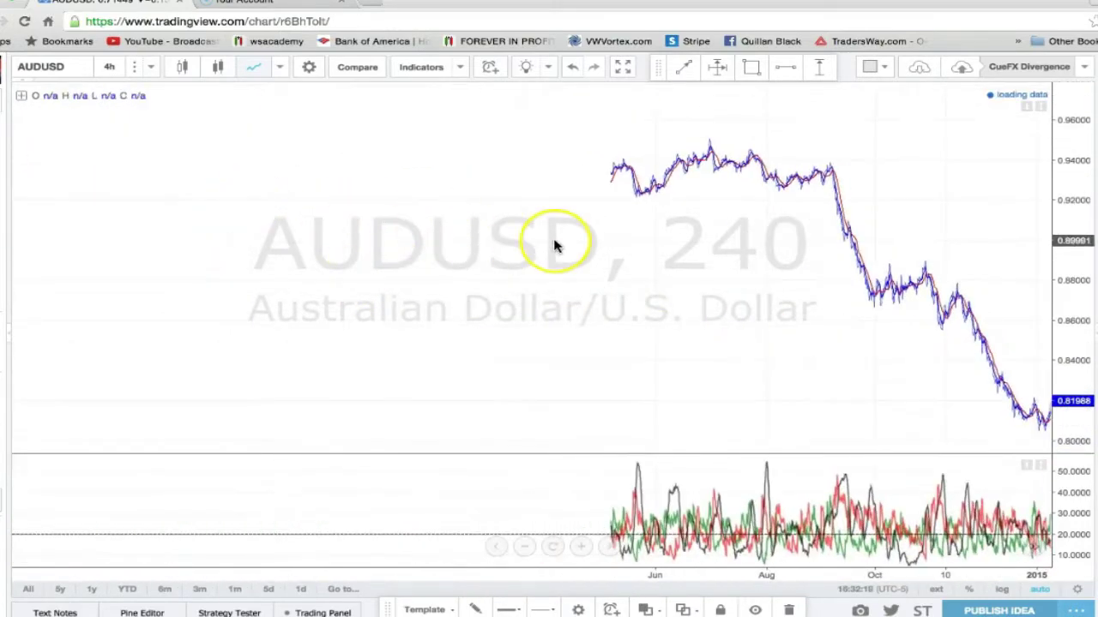
{"action": "scroll", "coordinate": [553, 246], "scroll_direction": "right", "scroll_amount": 10}
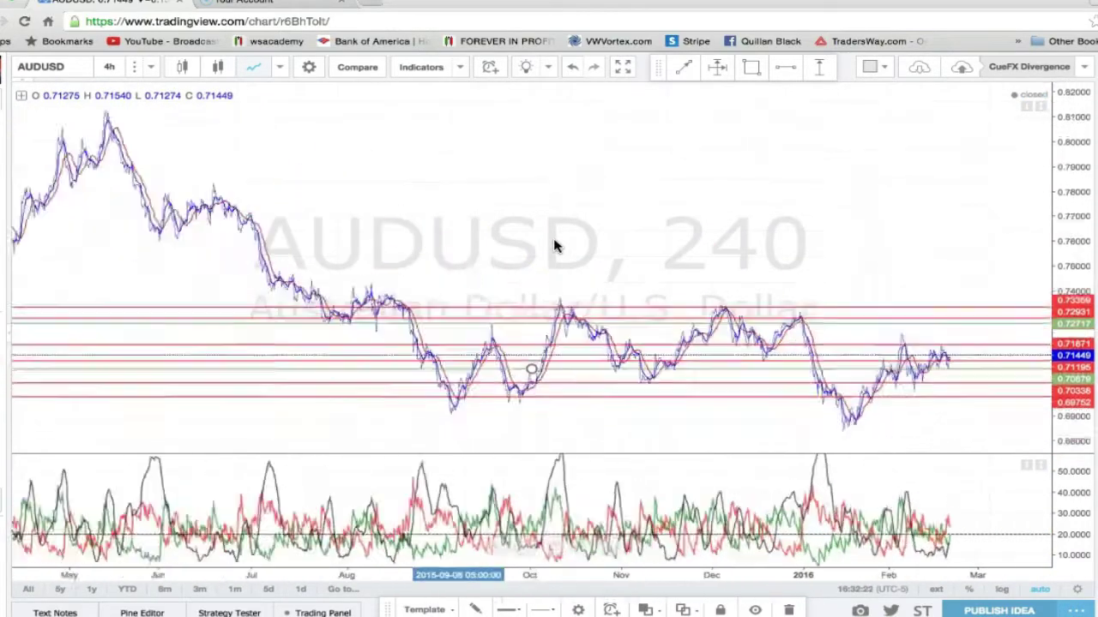
{"action": "scroll", "coordinate": [553, 246], "scroll_direction": "up", "scroll_amount": 5}
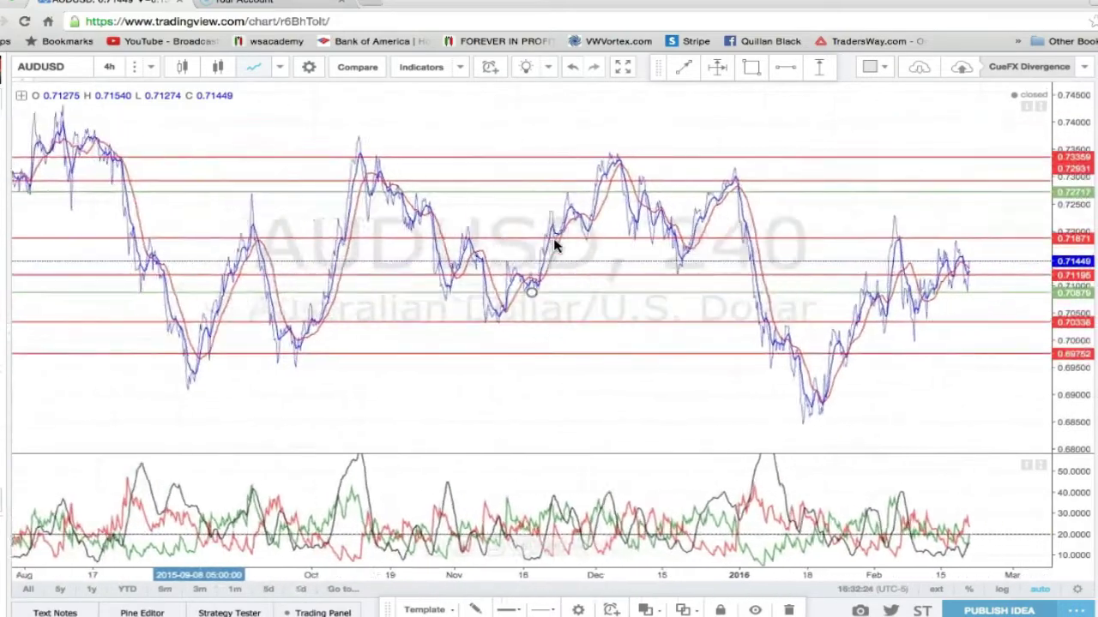
{"action": "scroll", "coordinate": [554, 246], "scroll_direction": "up", "scroll_amount": 1}
{"action": "scroll", "coordinate": [554, 246], "scroll_direction": "down", "scroll_amount": 2}
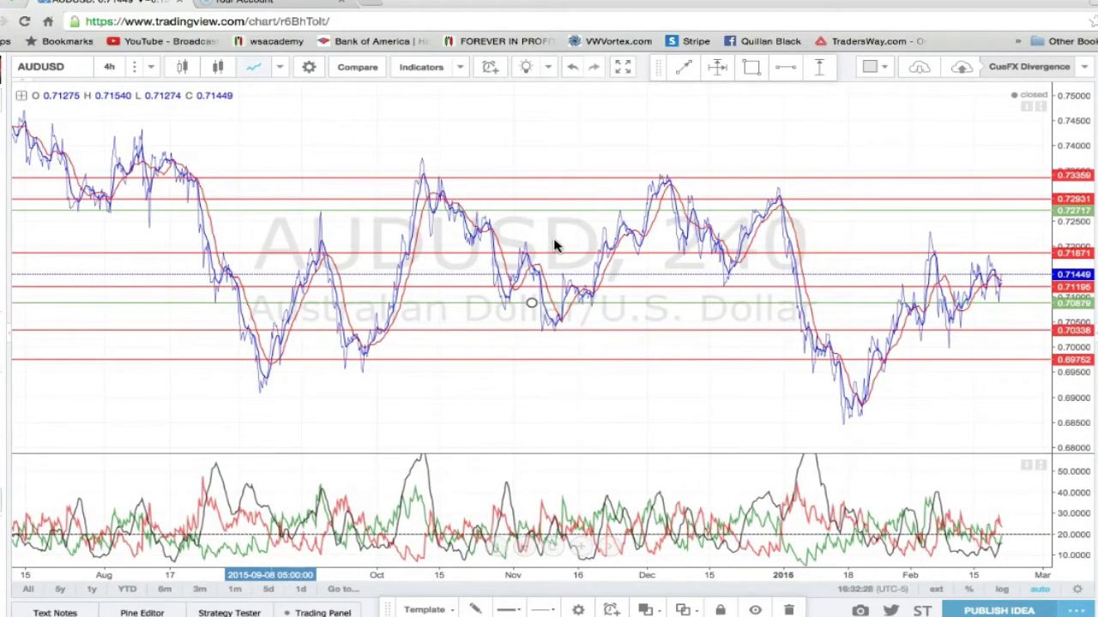
{"action": "scroll", "coordinate": [555, 246], "scroll_direction": "down", "scroll_amount": 6}
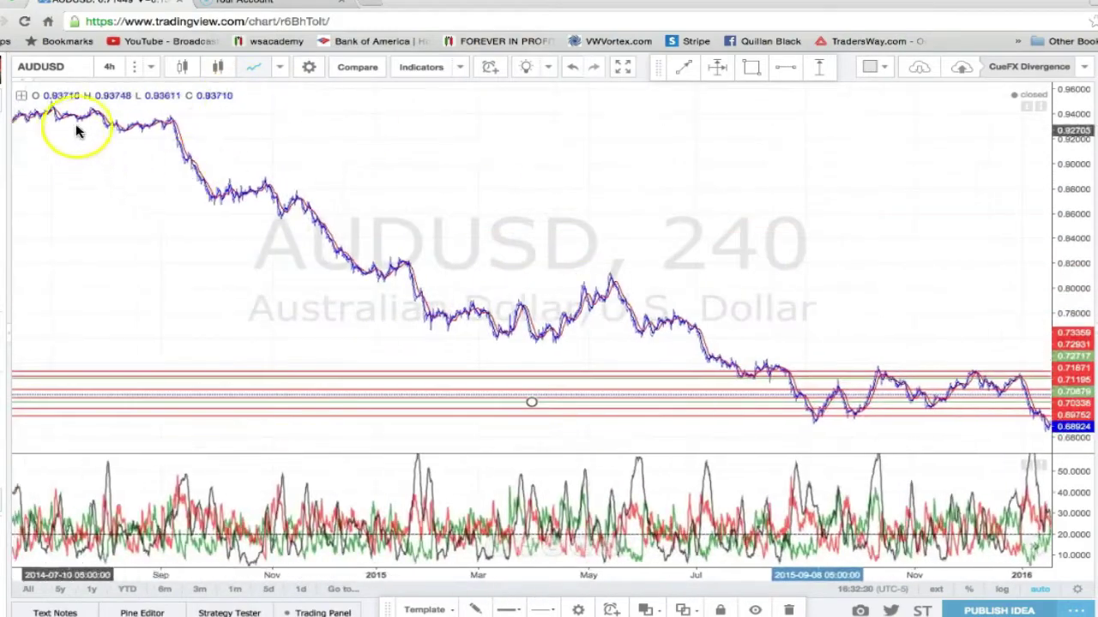
{"action": "scroll", "coordinate": [583, 310], "scroll_direction": "right", "scroll_amount": 5}
{"action": "scroll", "coordinate": [608, 316], "scroll_direction": "up", "scroll_amount": 3}
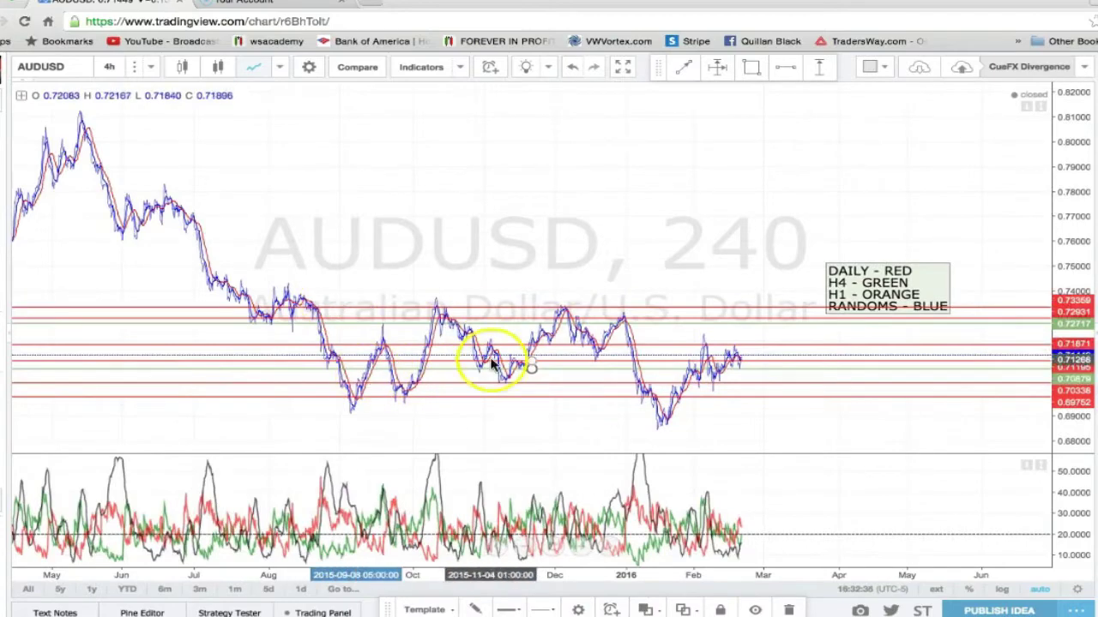
{"action": "scroll", "coordinate": [558, 360], "scroll_direction": "up", "scroll_amount": 2}
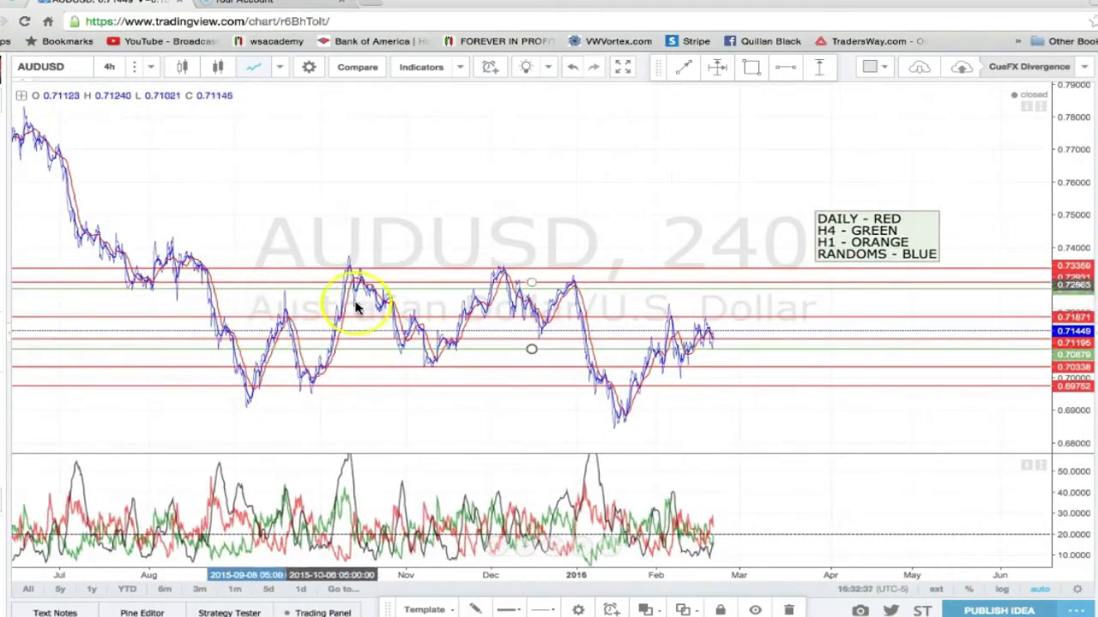
{"action": "scroll", "coordinate": [679, 386], "scroll_direction": "up", "scroll_amount": 3}
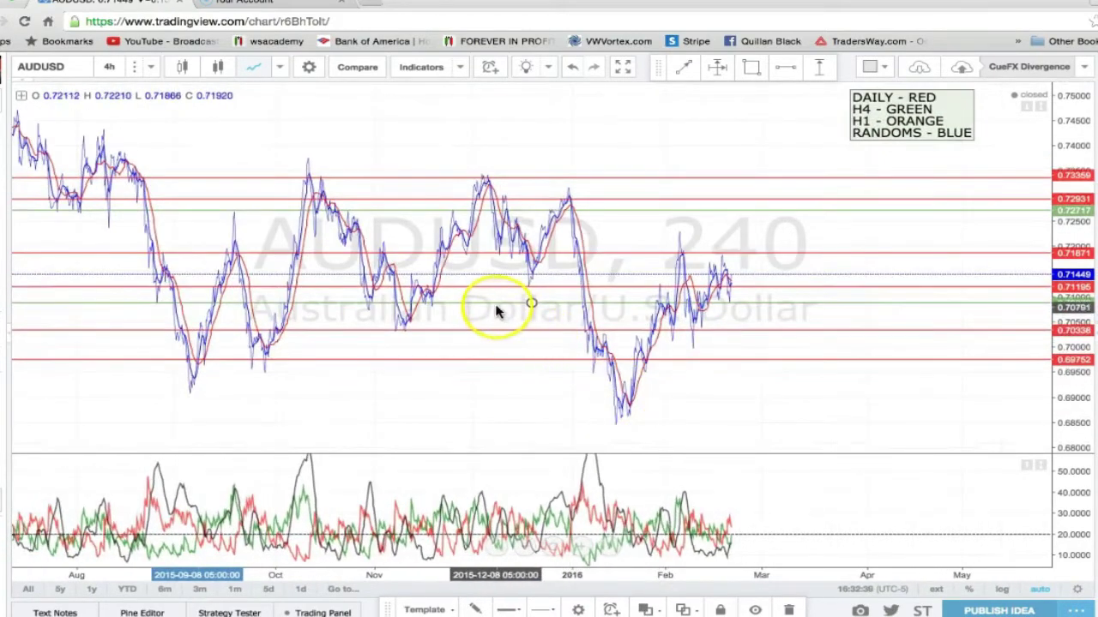
{"action": "left_click_drag", "start_coordinate": [497, 304], "coordinate": [498, 303]}
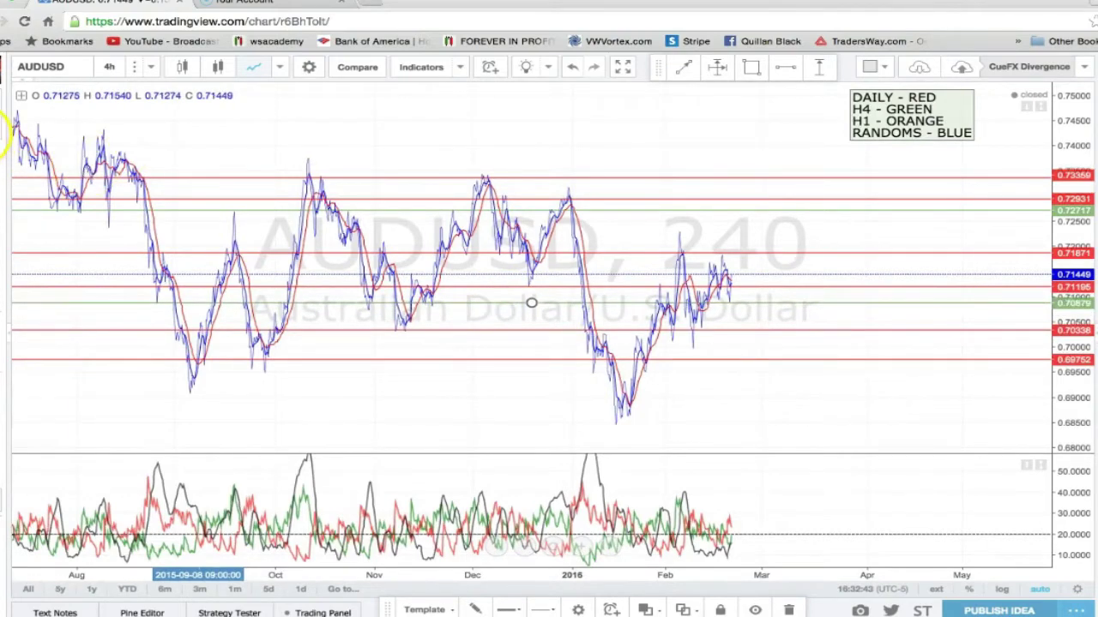
Add a green horizontal line at about 0.6952, just below the lowest red level.
{"action": "left_click", "coordinate": [3, 128]}
{"action": "left_click", "coordinate": [386, 394]}
{"action": "mouse_move", "coordinate": [386, 394]}
{"action": "left_mouse_down"}
{"action": "mouse_move", "coordinate": [385, 412]}
{"action": "mouse_move", "coordinate": [385, 372]}
{"action": "left_mouse_up"}
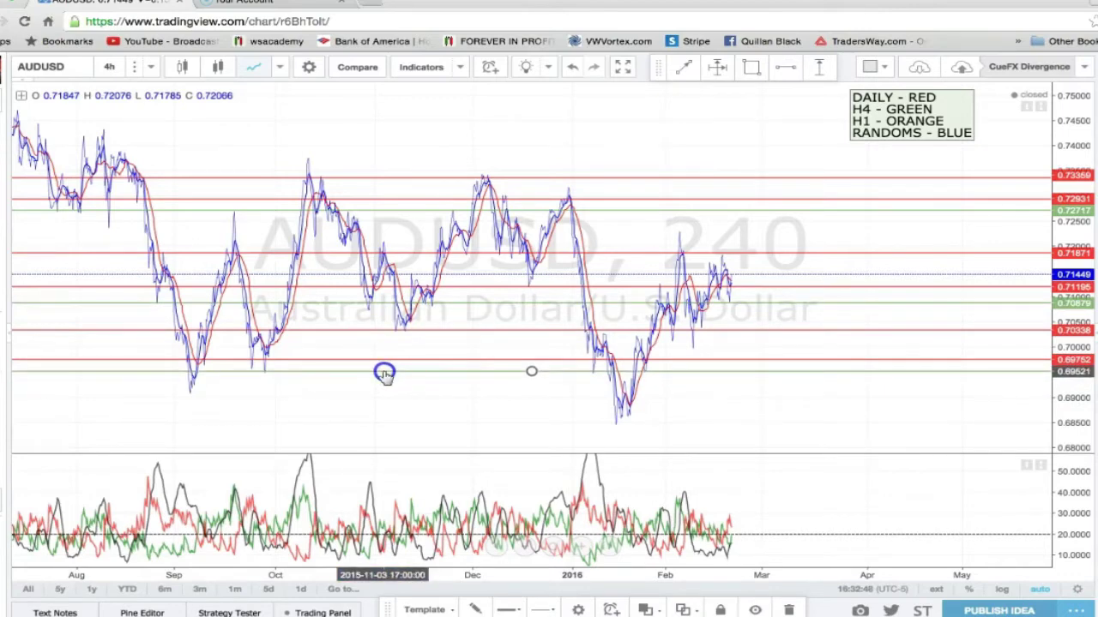
Maximize the price pane and add a green horizontal line at about 0.7014, between the two lowest red levels.
{"action": "double_click", "coordinate": [363, 407]}
{"action": "left_click", "coordinate": [4, 130]}
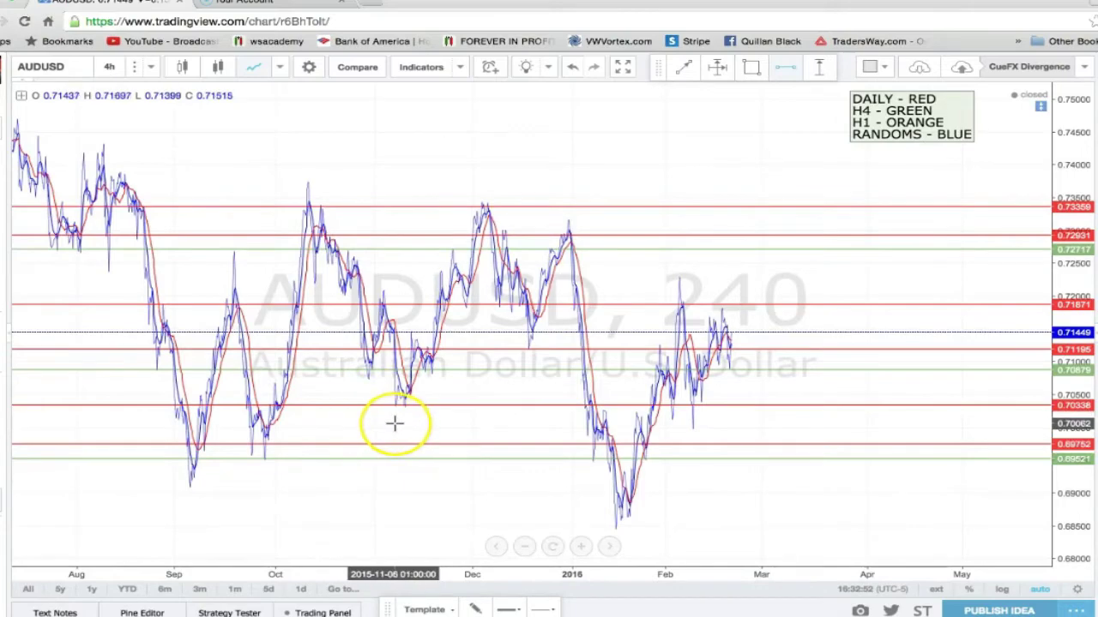
{"action": "scroll", "coordinate": [391, 421], "scroll_direction": "up", "scroll_amount": 5}
{"action": "left_click", "coordinate": [382, 411]}
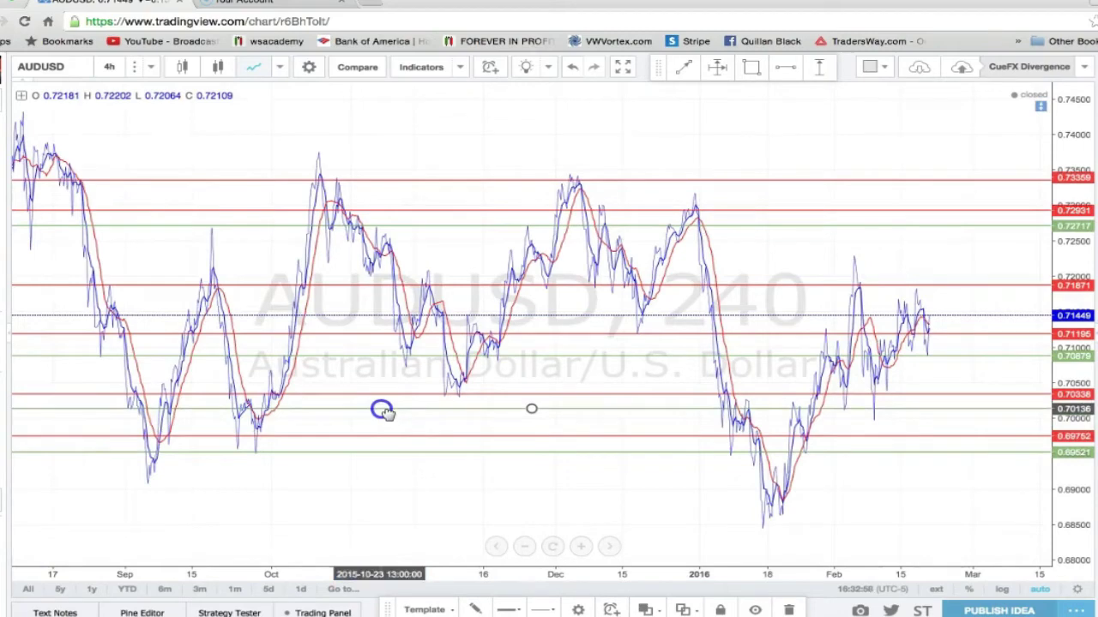
{"action": "left_click", "coordinate": [363, 373]}
Add a green horizontal line above the 0.7187 red level and fine-tune its position to about 0.7207.
{"action": "left_click", "coordinate": [4, 103]}
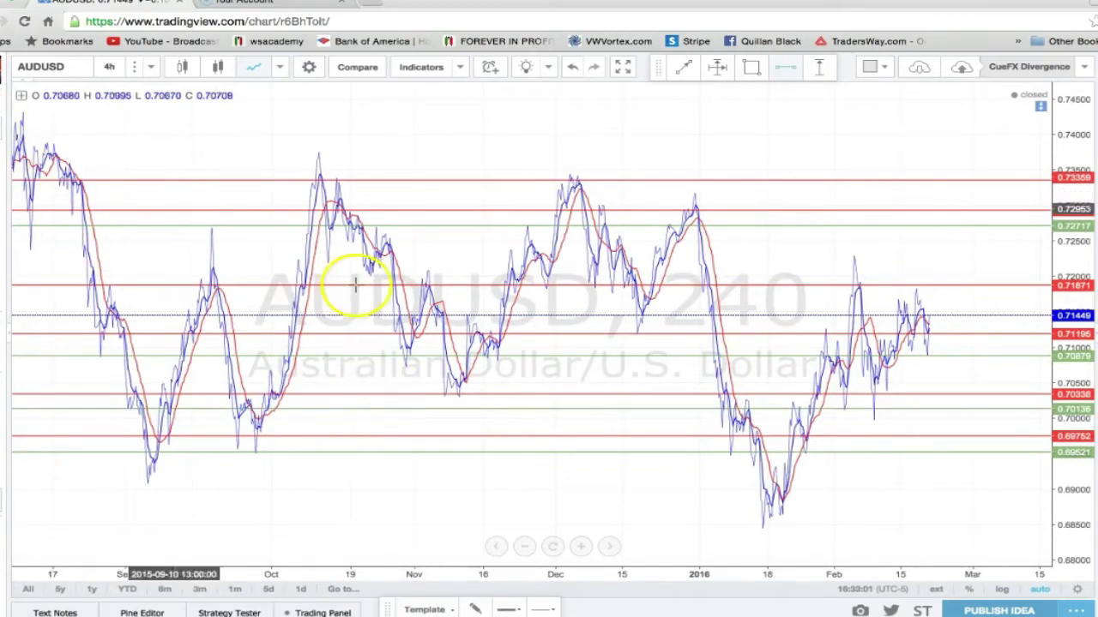
{"action": "left_click", "coordinate": [429, 256]}
{"action": "left_click_drag", "start_coordinate": [431, 255], "coordinate": [432, 269]}
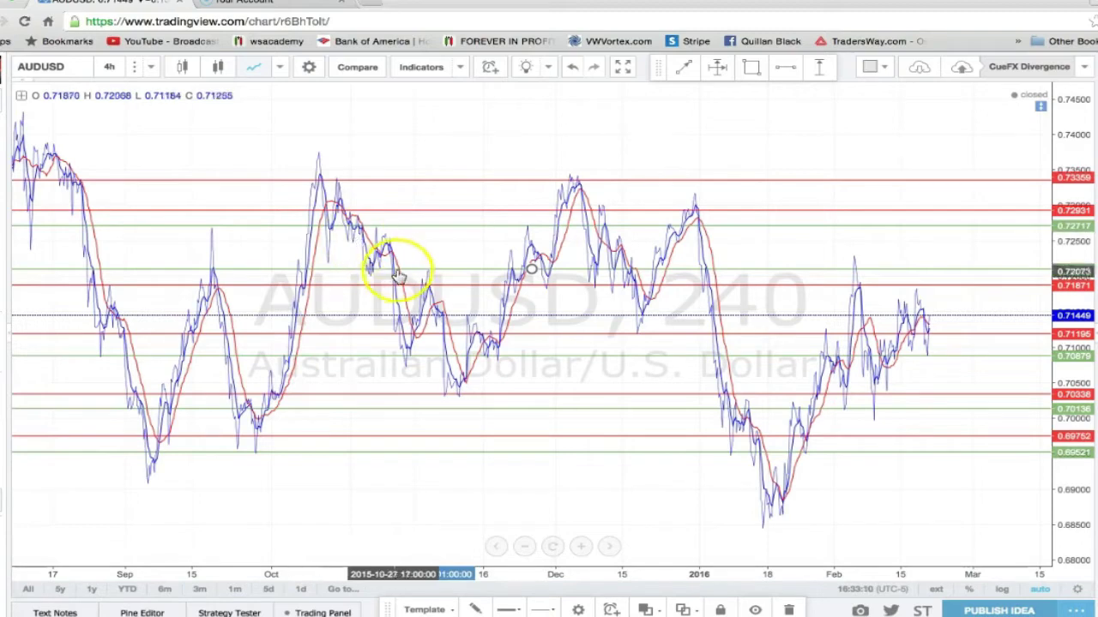
{"action": "left_click_drag", "start_coordinate": [418, 271], "coordinate": [410, 270]}
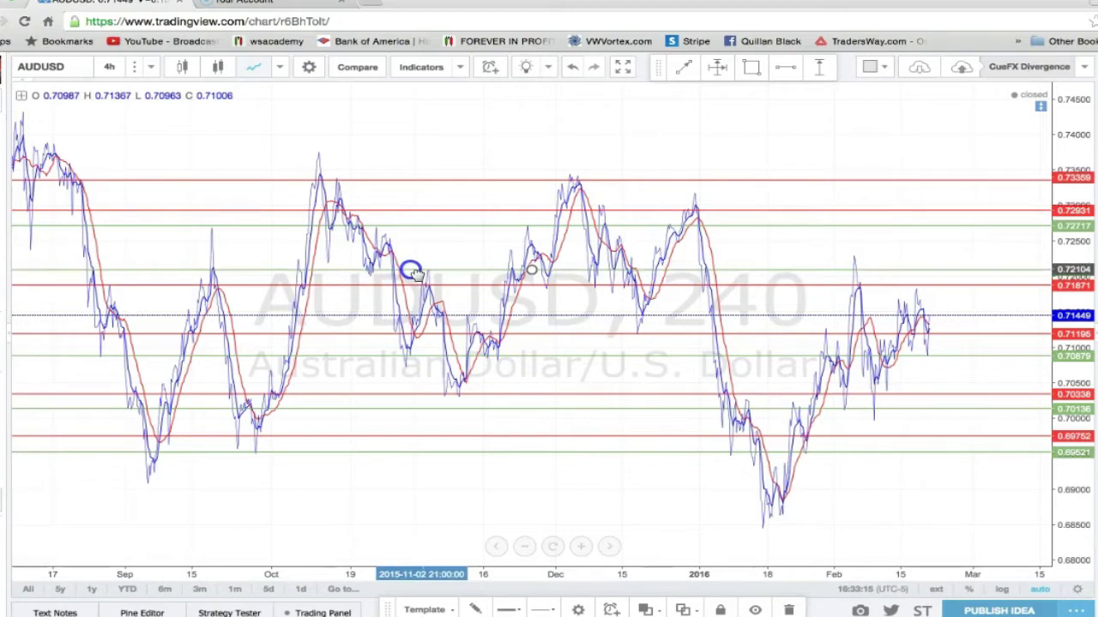
{"action": "left_click_drag", "start_coordinate": [412, 273], "coordinate": [411, 266]}
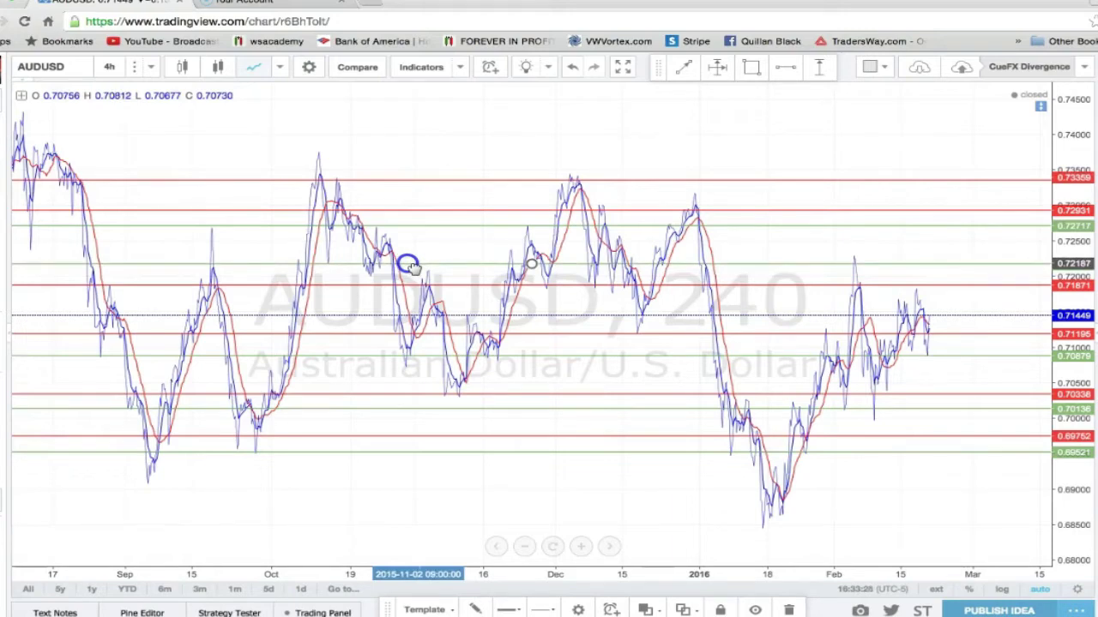
{"action": "left_click_drag", "start_coordinate": [411, 266], "coordinate": [410, 262]}
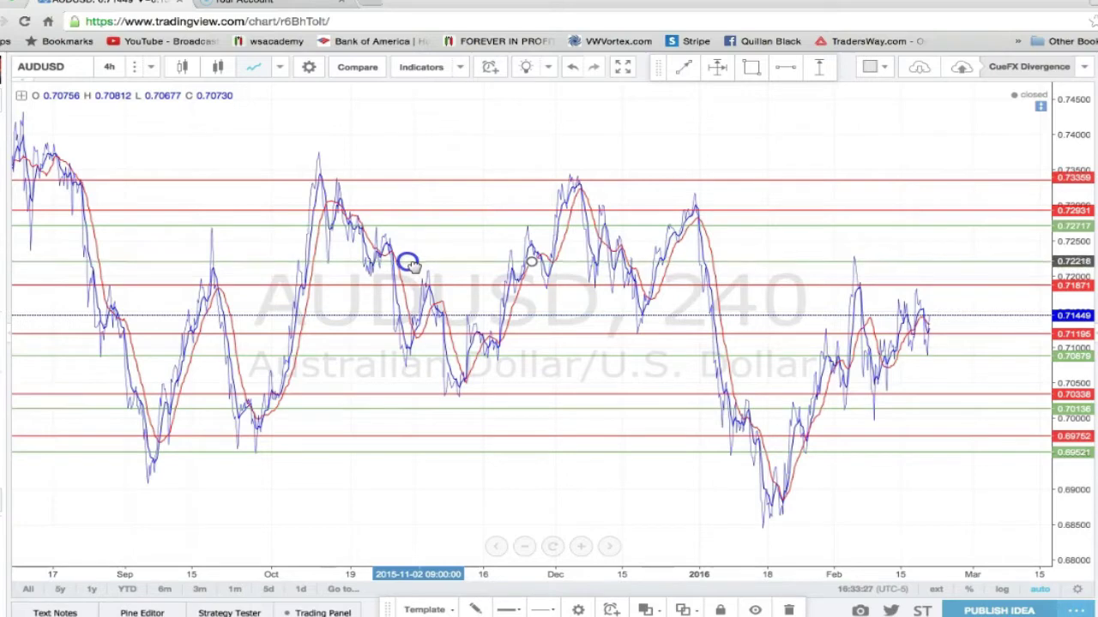
{"action": "left_click_drag", "start_coordinate": [410, 264], "coordinate": [411, 260]}
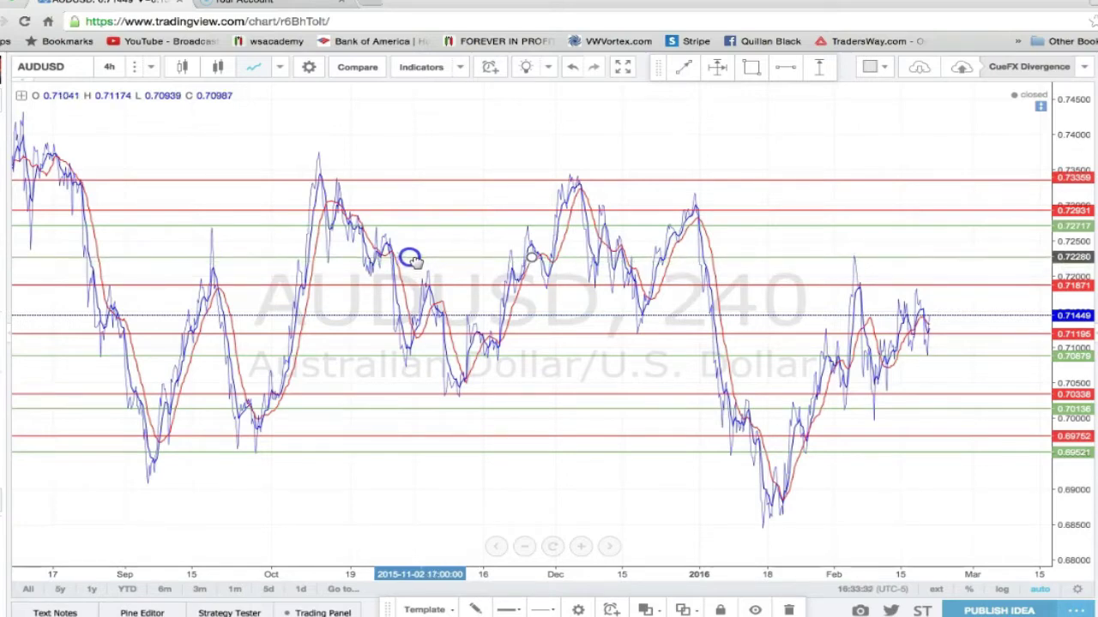
{"action": "left_click_drag", "start_coordinate": [411, 258], "coordinate": [413, 273]}
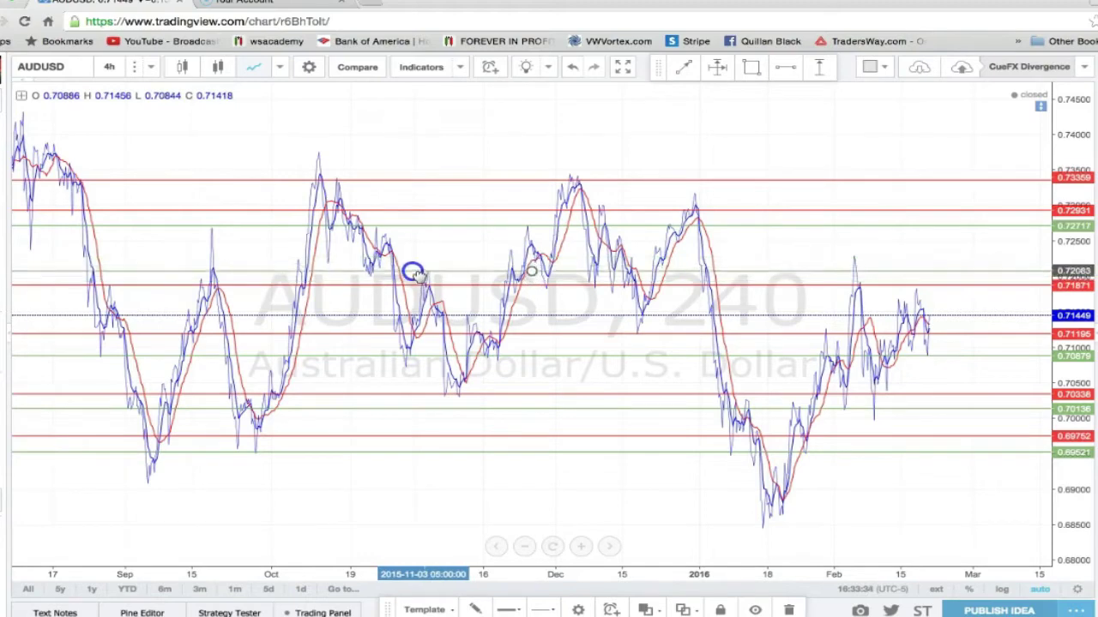
Remove the two moving averages from the price chart and lower the selected green line to about 0.7202.
{"action": "left_click", "coordinate": [22, 95]}
{"action": "left_click", "coordinate": [134, 111]}
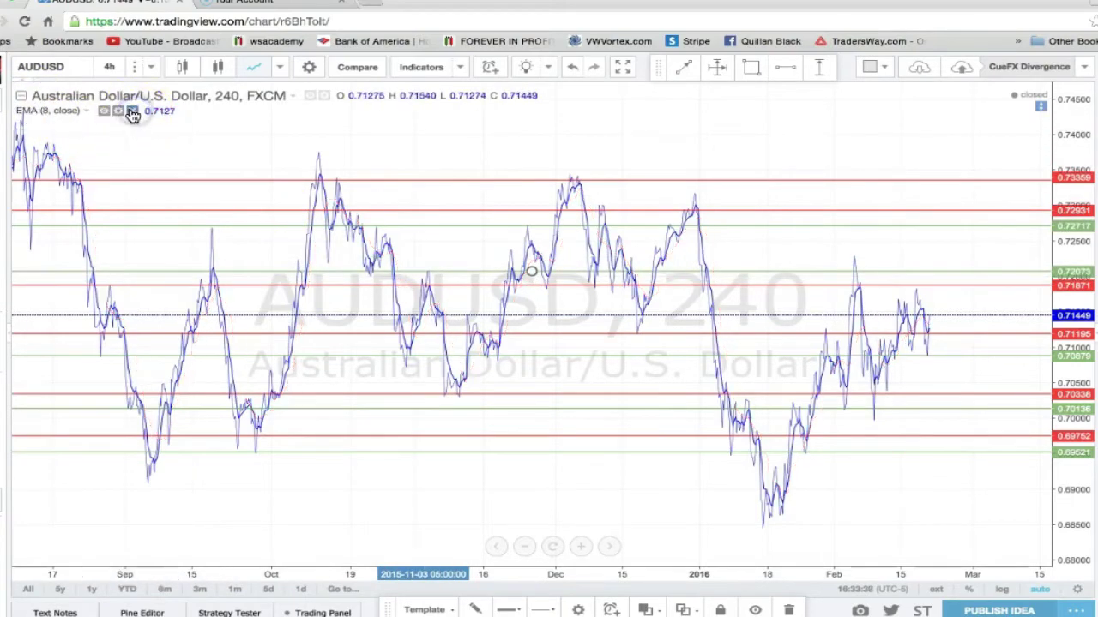
{"action": "left_click", "coordinate": [134, 111]}
{"action": "left_click_drag", "start_coordinate": [194, 272], "coordinate": [200, 278]}
{"action": "left_click", "coordinate": [162, 265]}
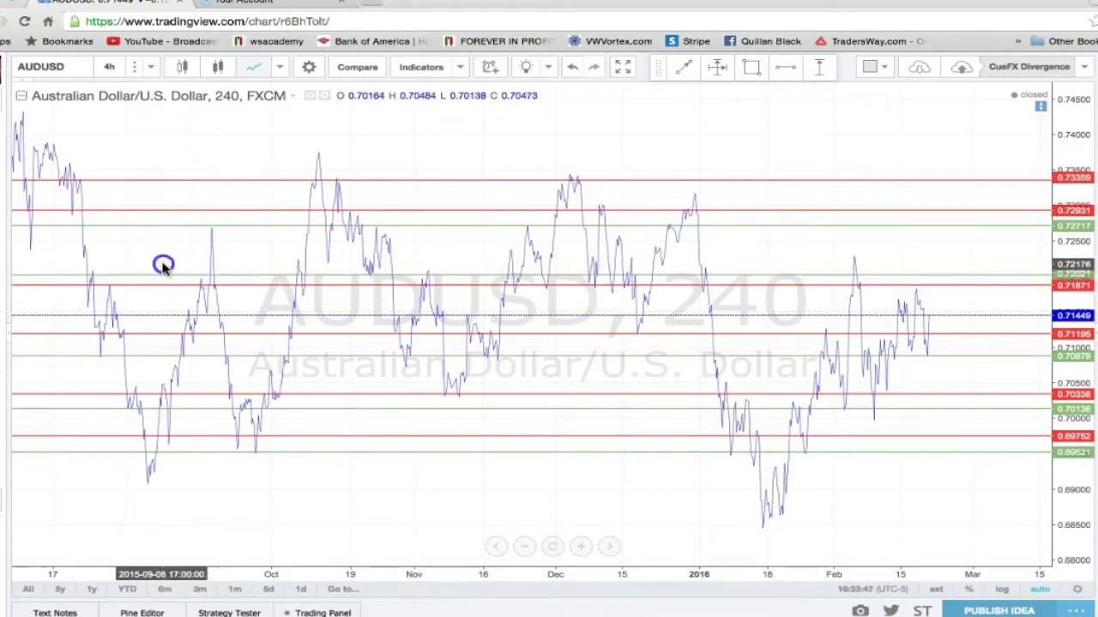
Add a green horizontal line at about 0.69, below all the other levels on the 4-hour chart.
{"action": "left_click", "coordinate": [3, 156]}
{"action": "scroll", "coordinate": [443, 411], "scroll_direction": "down", "scroll_amount": 2}
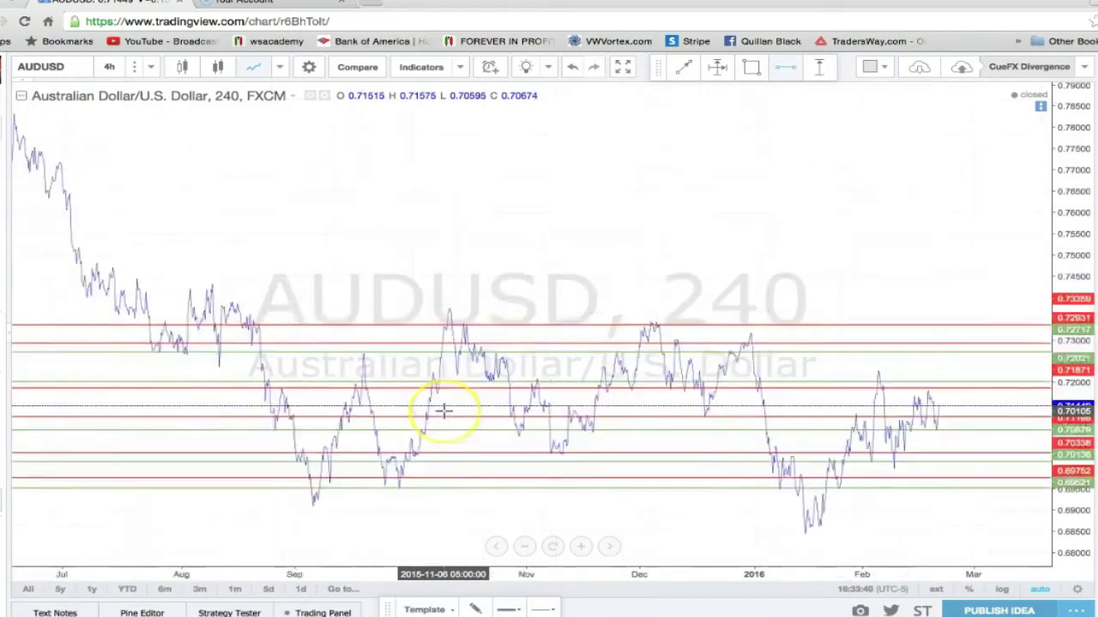
{"action": "scroll", "coordinate": [443, 412], "scroll_direction": "up", "scroll_amount": 1}
{"action": "left_click", "coordinate": [407, 475]}
{"action": "left_click_drag", "start_coordinate": [409, 476], "coordinate": [416, 491]}
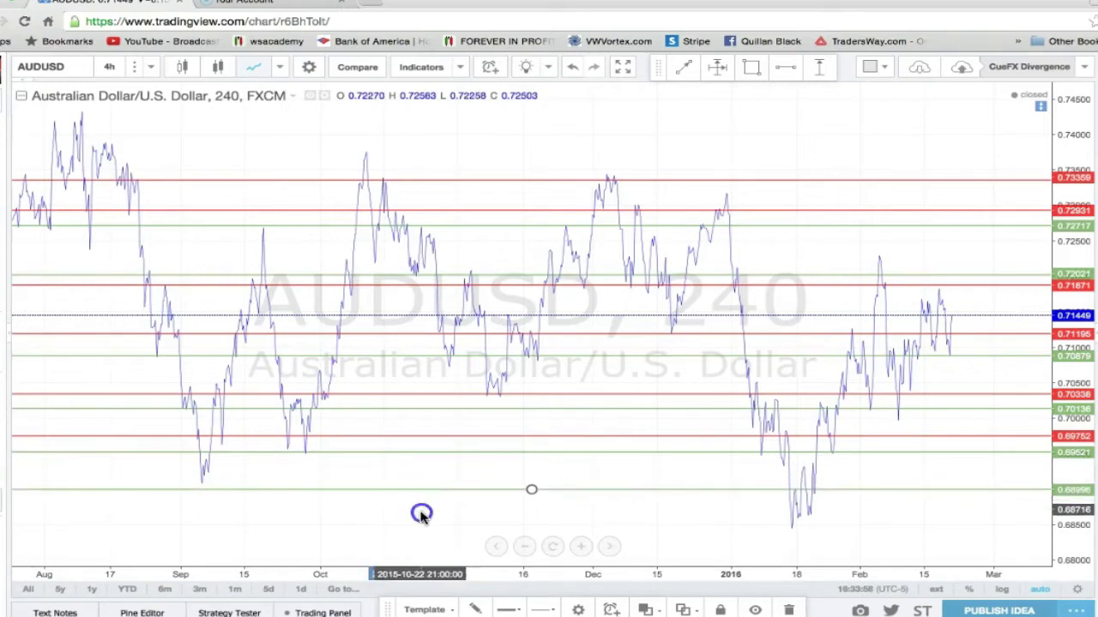
{"action": "left_click", "coordinate": [421, 513]}
Switch the chart to the 1-hour timeframe and display the prices as candlesticks.
{"action": "scroll", "coordinate": [421, 512], "scroll_direction": "right", "scroll_amount": 2}
{"action": "scroll", "coordinate": [421, 512], "scroll_direction": "up", "scroll_amount": 1}
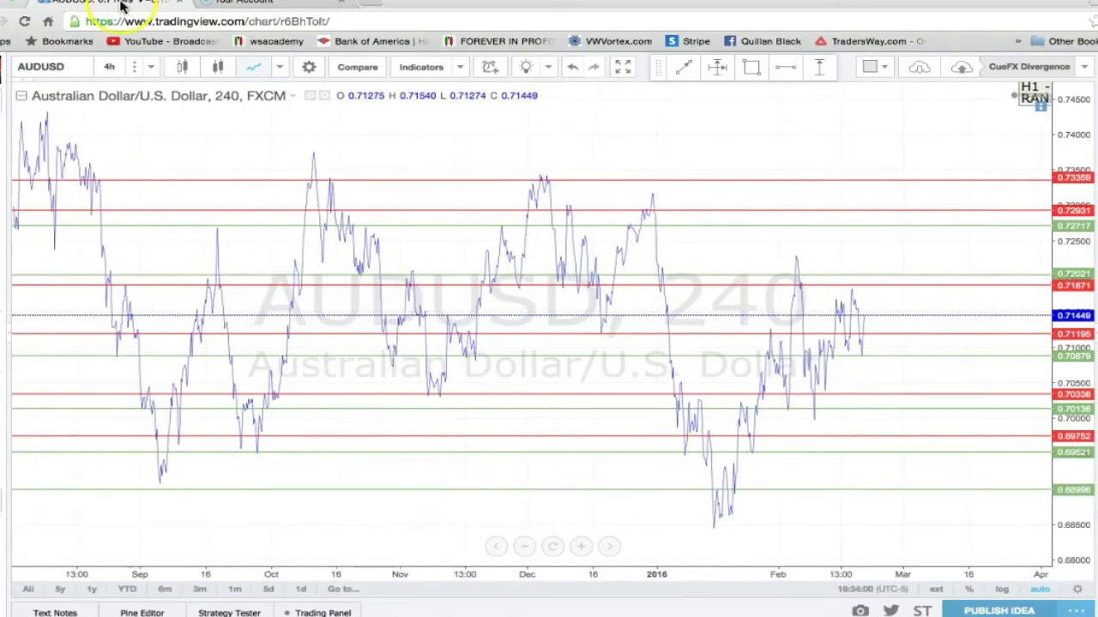
{"action": "left_click", "coordinate": [150, 68]}
{"action": "left_click", "coordinate": [152, 220]}
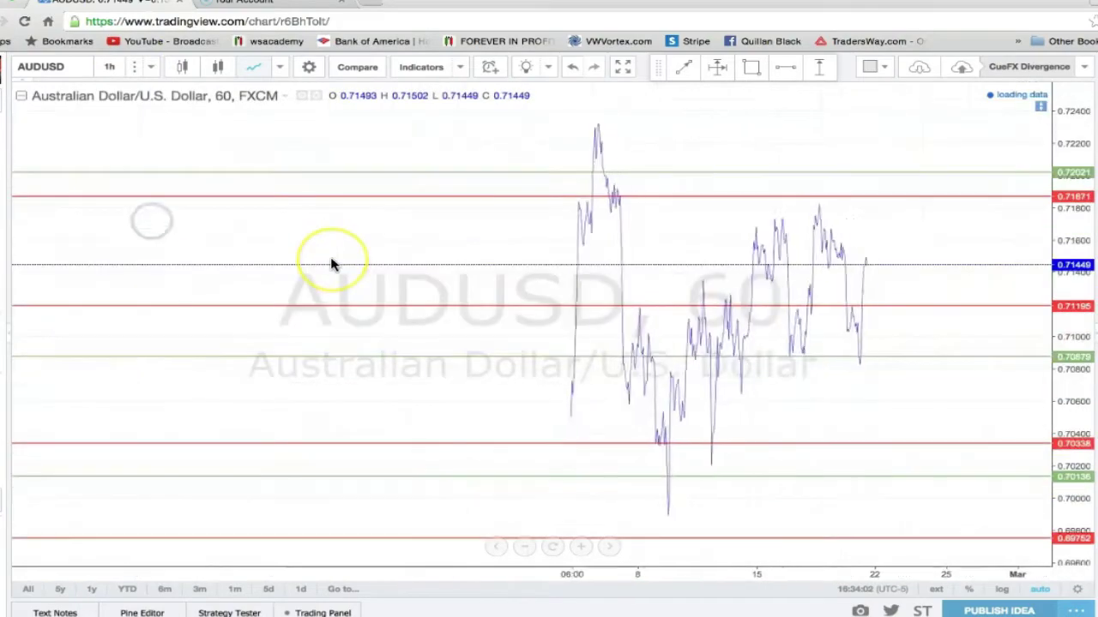
{"action": "scroll", "coordinate": [332, 264], "scroll_direction": "left", "scroll_amount": 12}
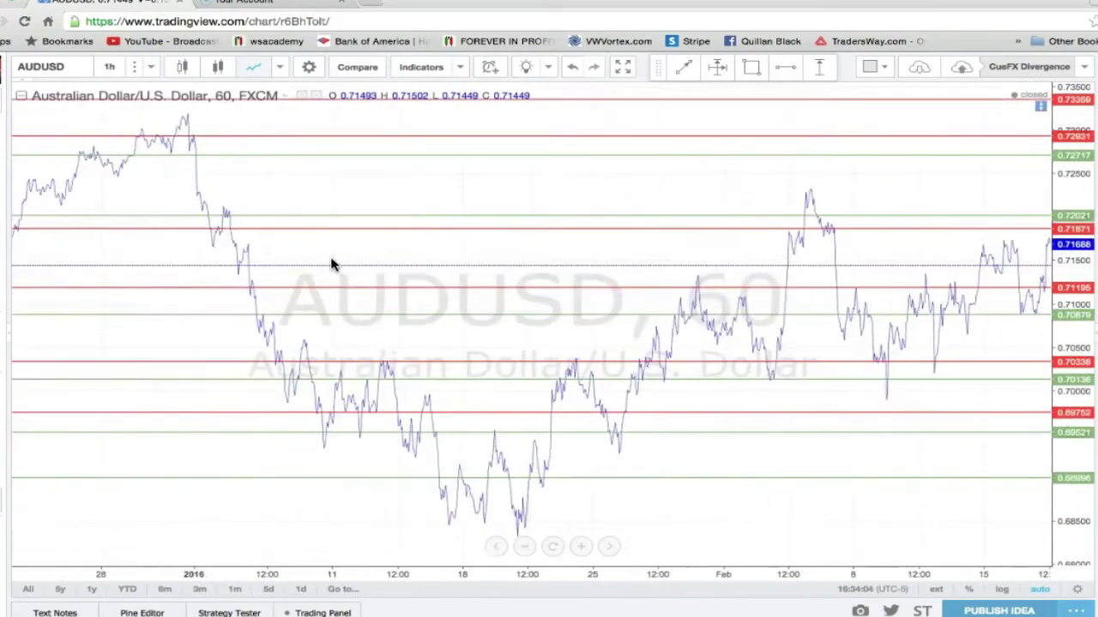
{"action": "left_click", "coordinate": [292, 221]}
{"action": "left_click", "coordinate": [183, 66]}
{"action": "left_click", "coordinate": [343, 215]}
{"action": "scroll", "coordinate": [344, 217], "scroll_direction": "up", "scroll_amount": 3}
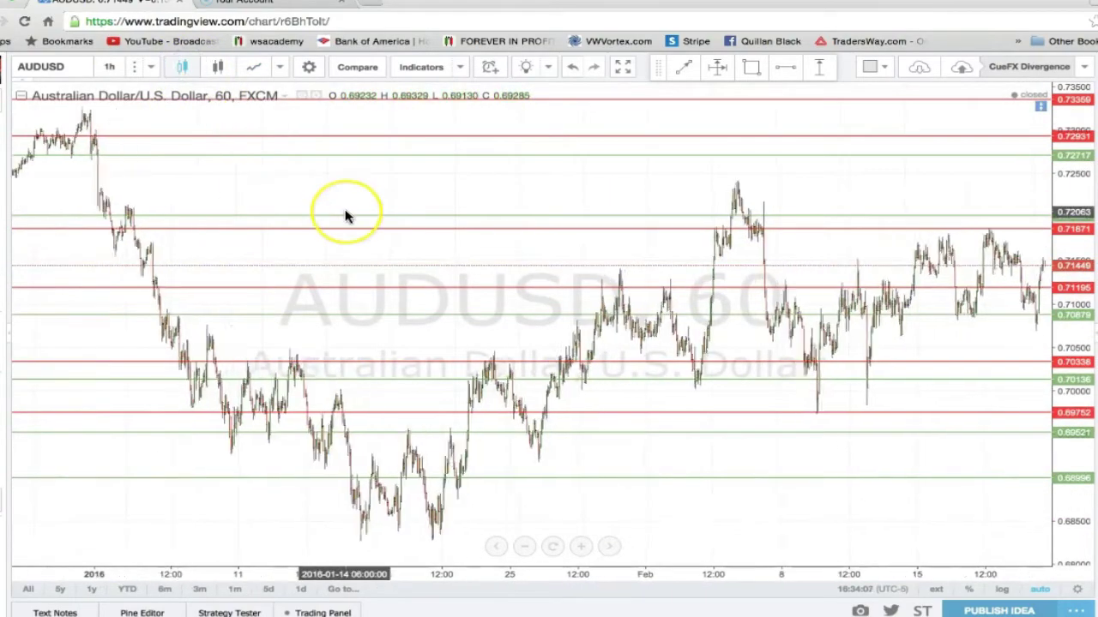
{"action": "scroll", "coordinate": [344, 216], "scroll_direction": "right", "scroll_amount": 10}
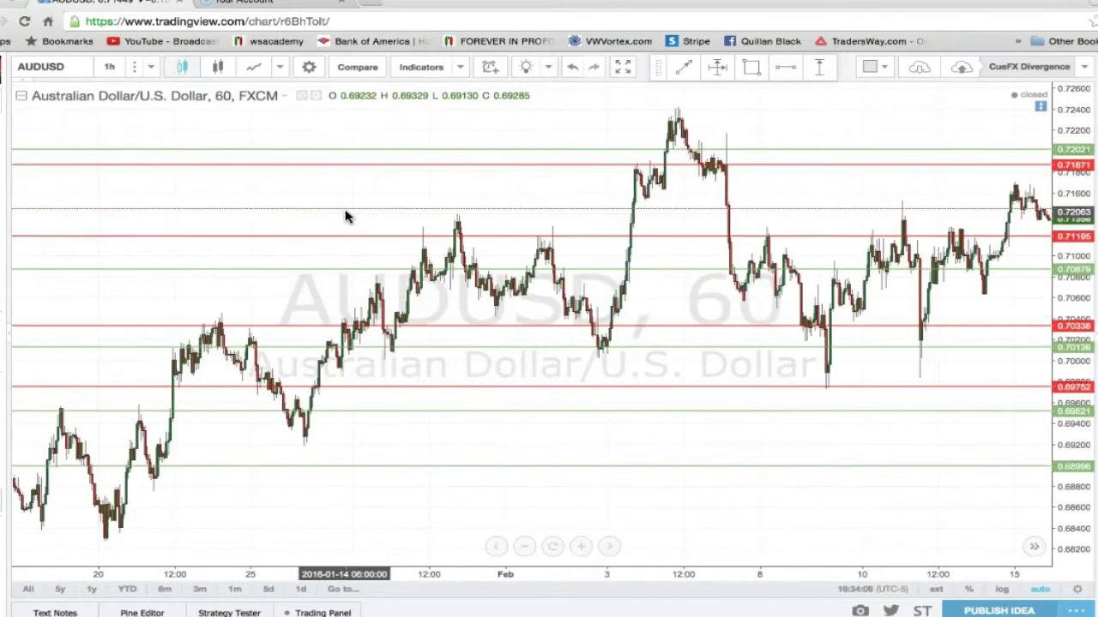
Add a horizontal line at about 0.7154 on the 1-hour chart and color it orange.
{"action": "left_click", "coordinate": [109, 253]}
{"action": "left_click", "coordinate": [4, 146]}
{"action": "double_click", "coordinate": [201, 200]}
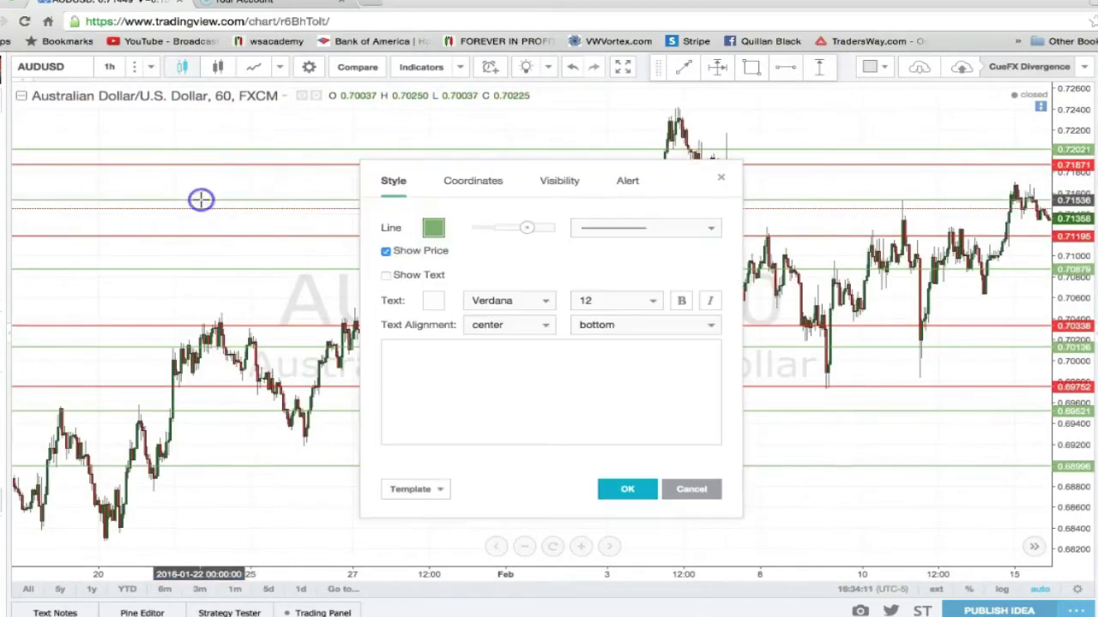
{"action": "left_click", "coordinate": [431, 228]}
{"action": "left_click", "coordinate": [464, 266]}
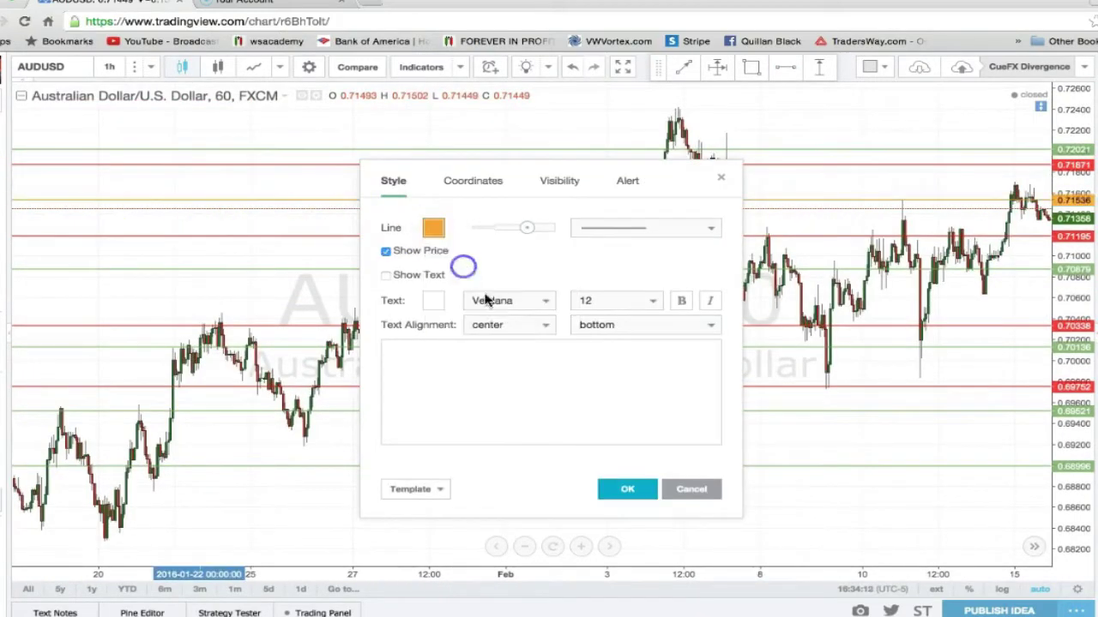
{"action": "left_click", "coordinate": [625, 490]}
{"action": "scroll", "coordinate": [532, 271], "scroll_direction": "down", "scroll_amount": 2}
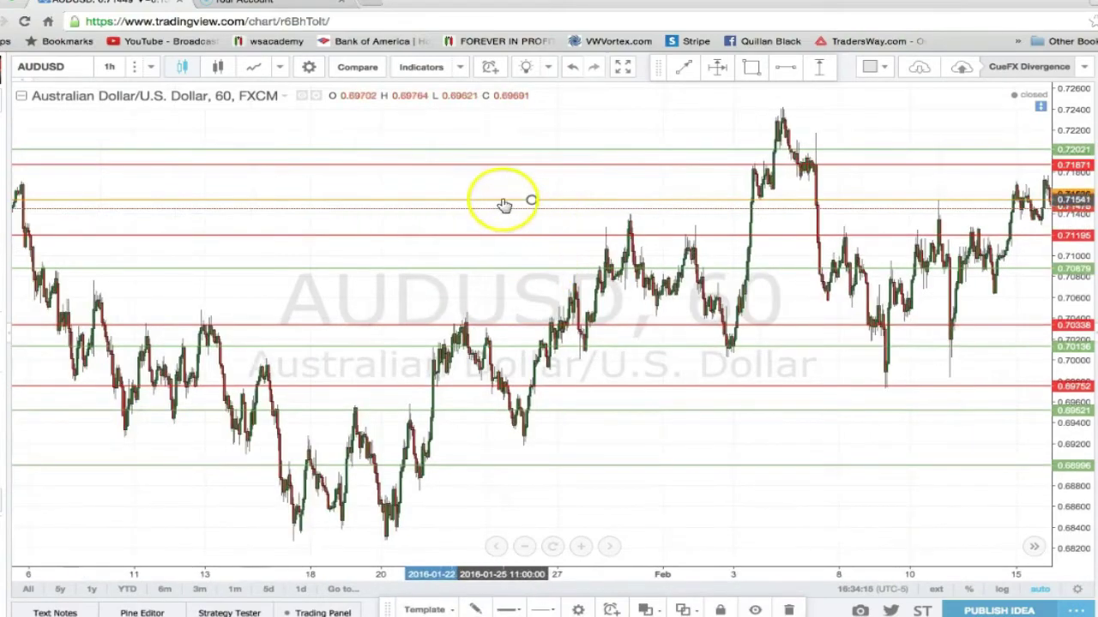
{"action": "scroll", "coordinate": [503, 213], "scroll_direction": "down", "scroll_amount": 3}
{"action": "scroll", "coordinate": [449, 262], "scroll_direction": "up", "scroll_amount": 3}
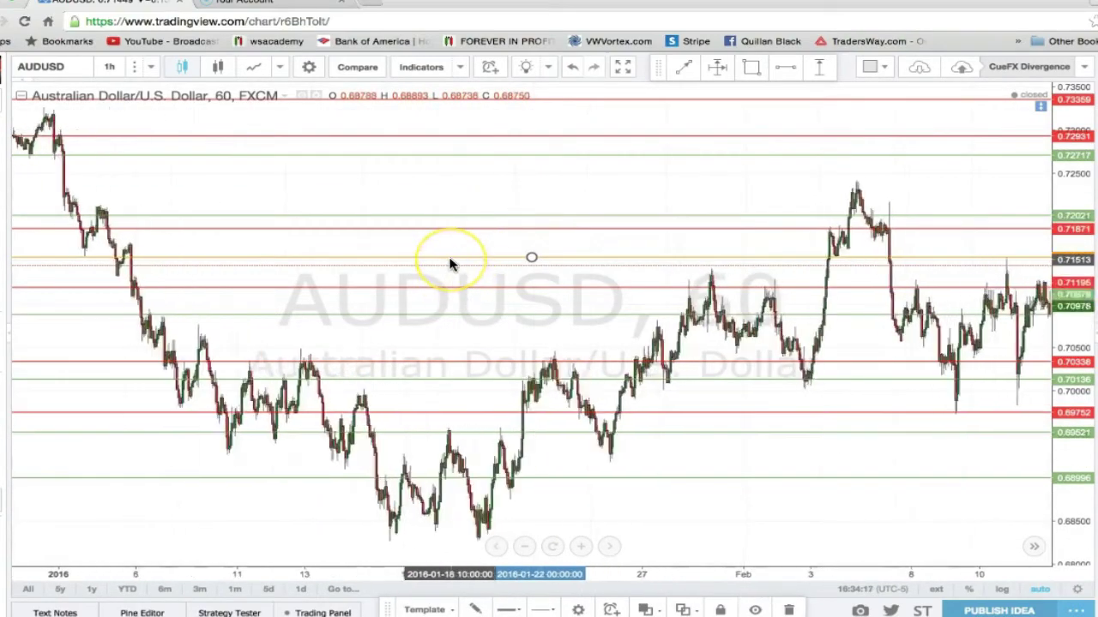
Raise the orange line to about 0.7211, aligning it with the early January and February highs.
{"action": "left_click_drag", "start_coordinate": [446, 245], "coordinate": [451, 192]}
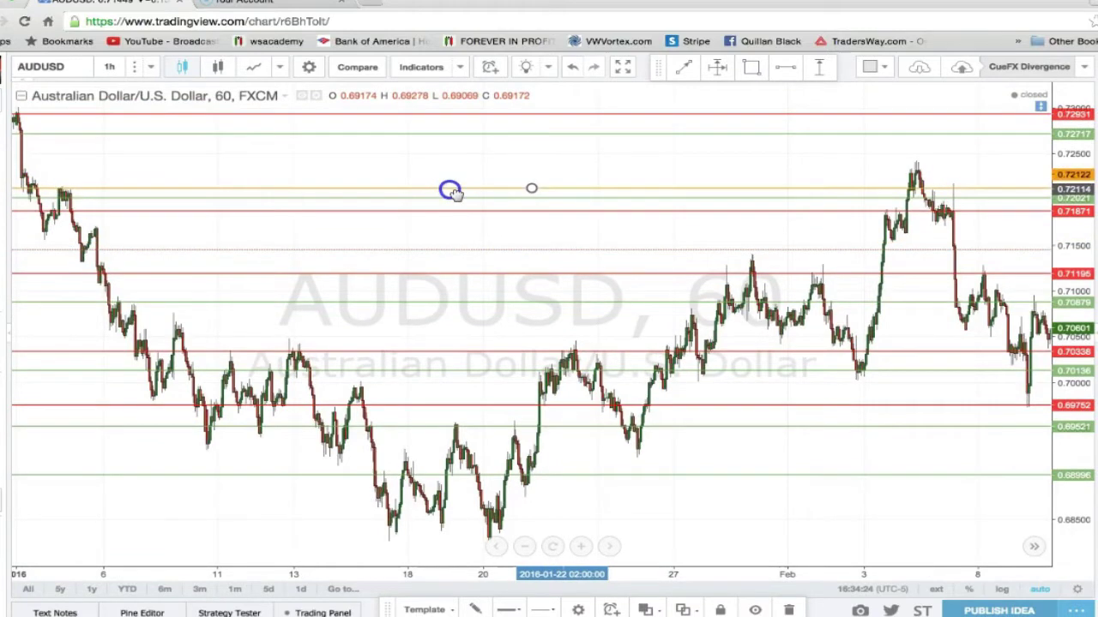
{"action": "left_click_drag", "start_coordinate": [451, 190], "coordinate": [450, 189]}
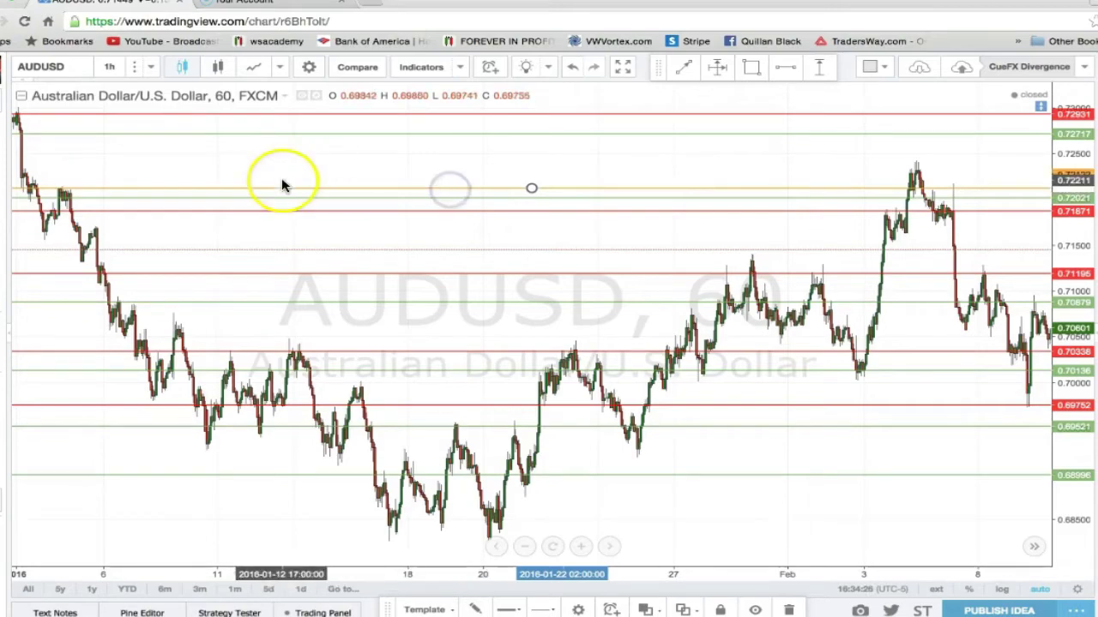
{"action": "scroll", "coordinate": [171, 174], "scroll_direction": "left", "scroll_amount": 3}
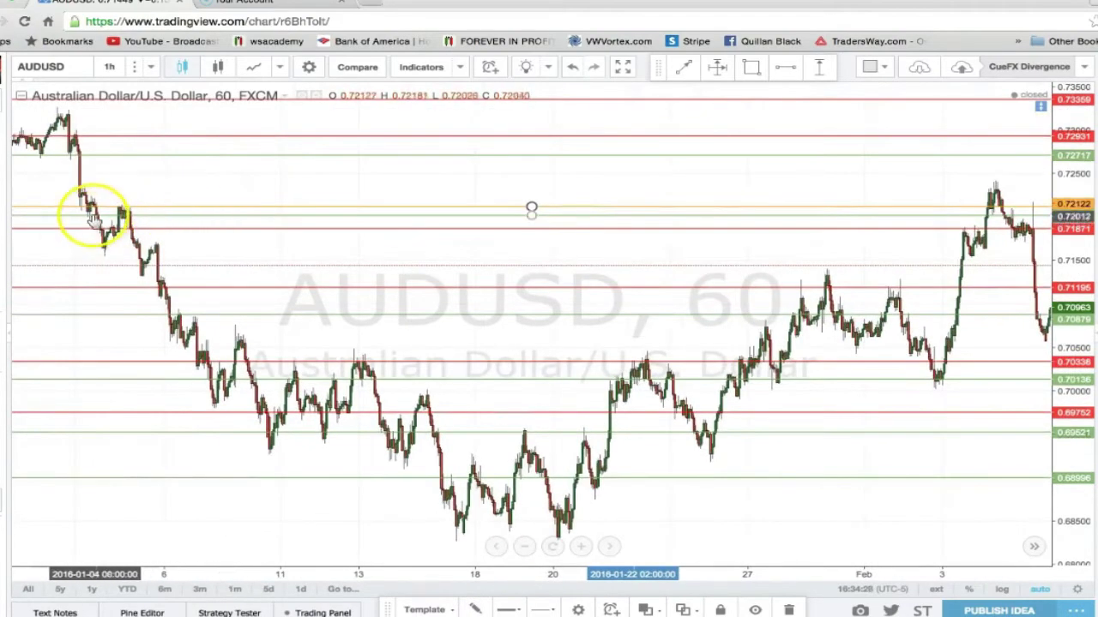
{"action": "scroll", "coordinate": [93, 208], "scroll_direction": "left", "scroll_amount": 10}
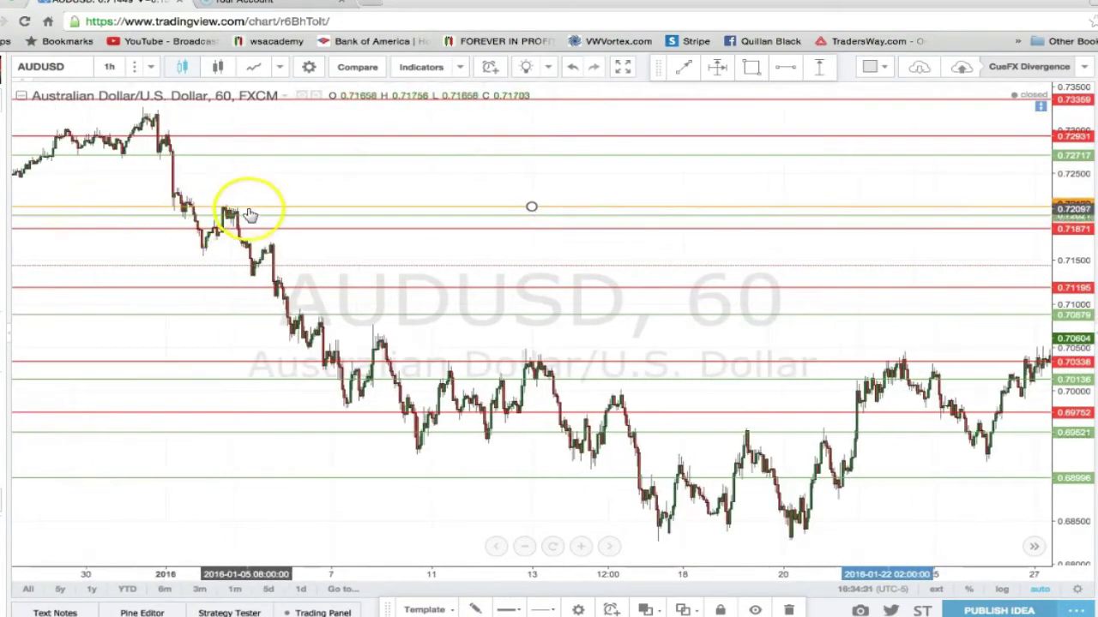
{"action": "left_click", "coordinate": [260, 208]}
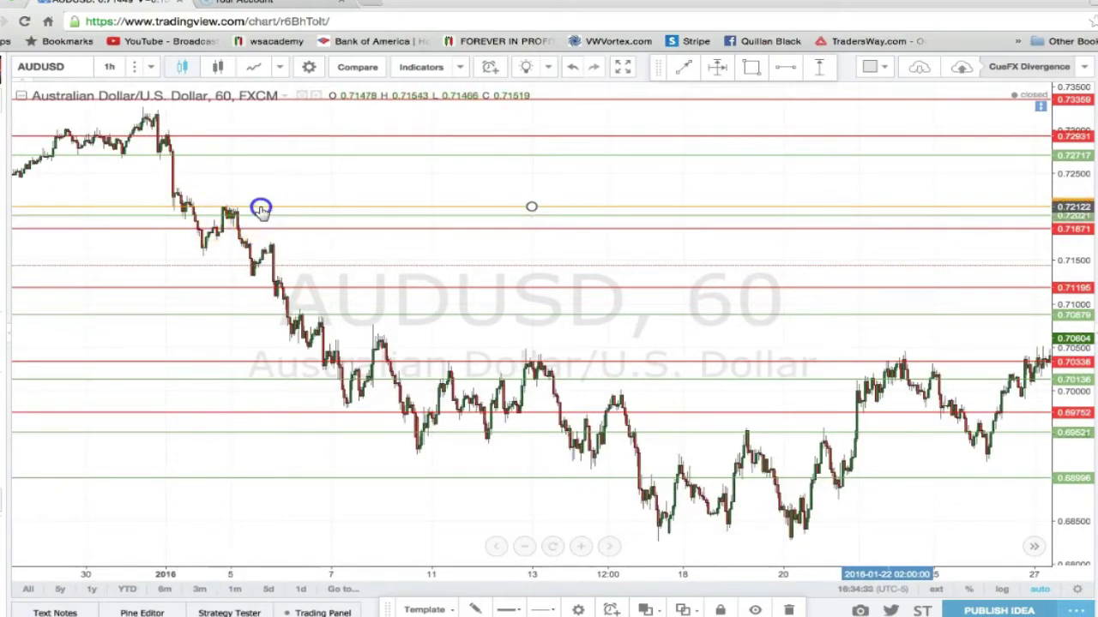
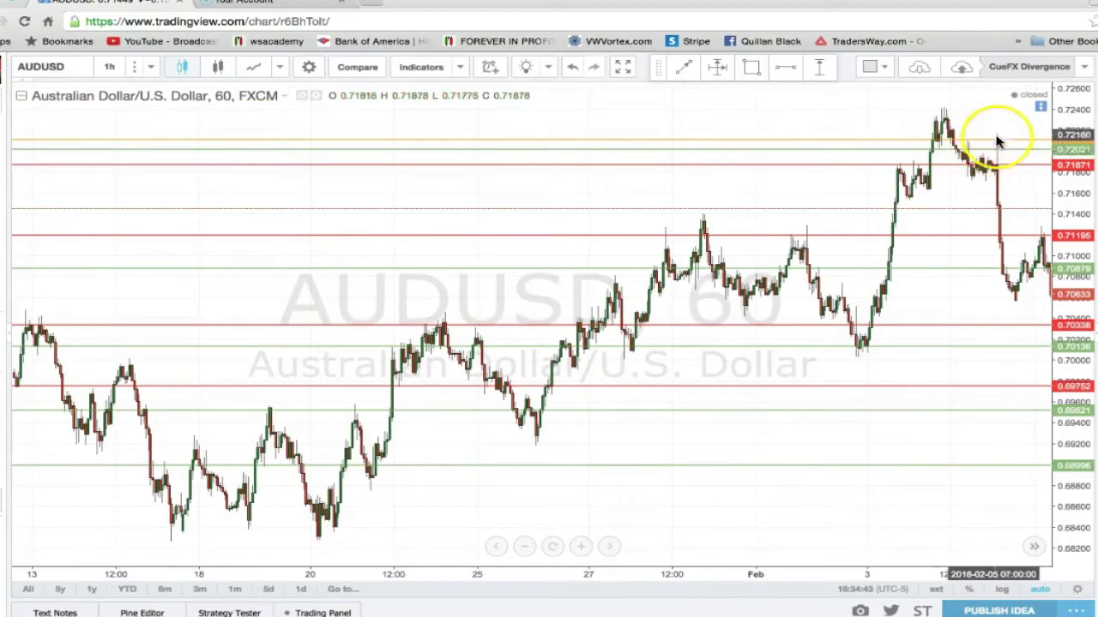
Add an orange horizontal line at about 0.6841 along the mid-January lows on the 1-hour chart.
{"action": "scroll", "coordinate": [635, 157], "scroll_direction": "left", "scroll_amount": 5}
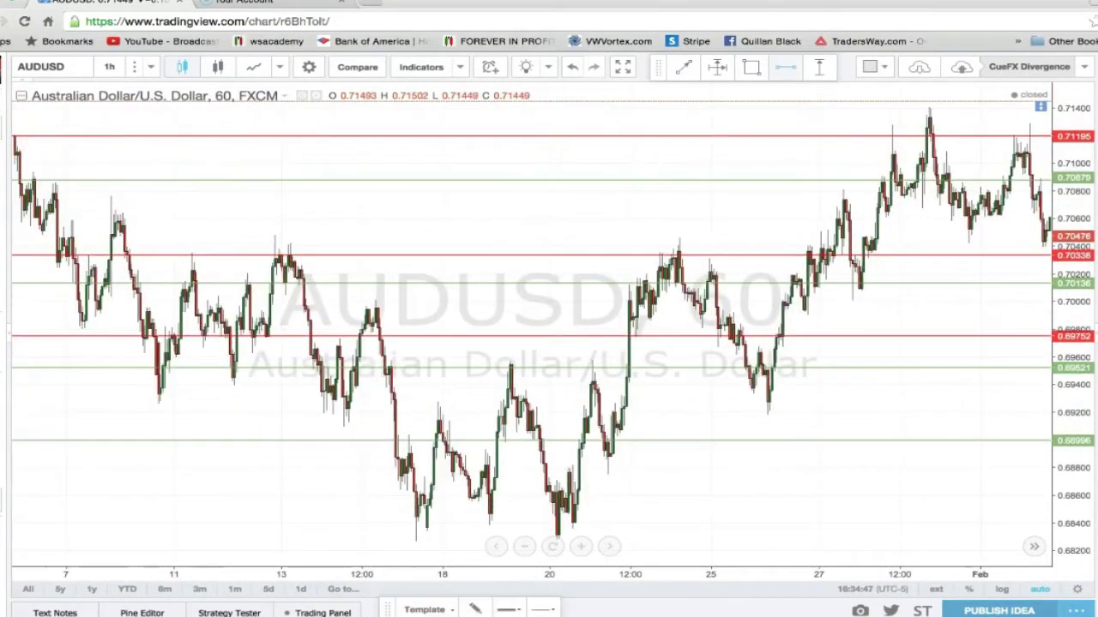
{"action": "scroll", "coordinate": [358, 330], "scroll_direction": "down", "scroll_amount": 2}
{"action": "scroll", "coordinate": [355, 331], "scroll_direction": "up", "scroll_amount": 4}
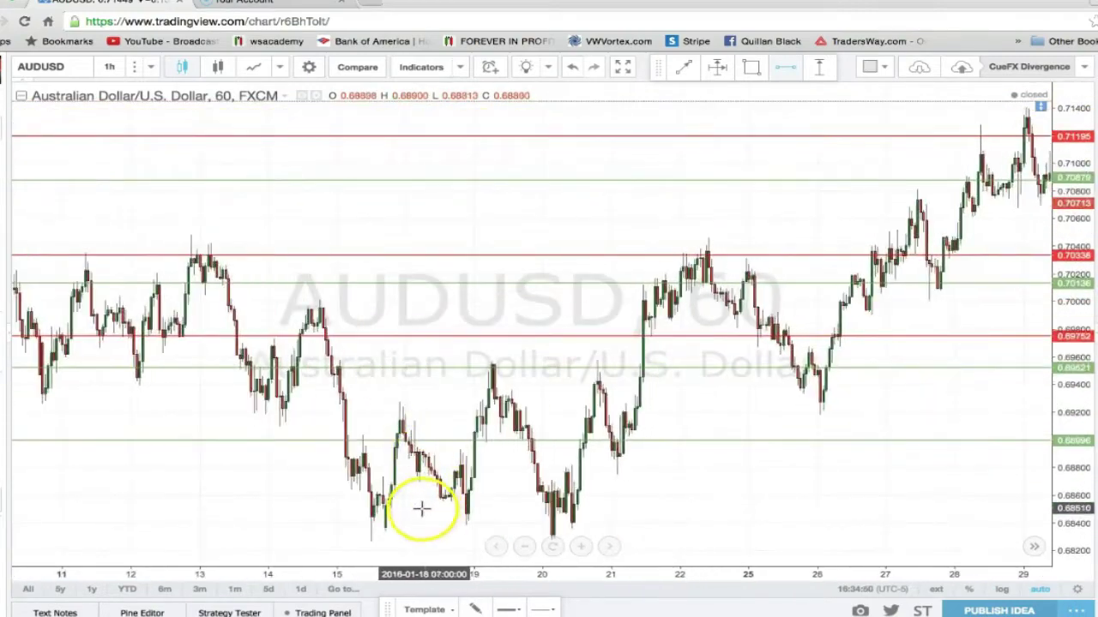
{"action": "left_click_drag", "start_coordinate": [401, 531], "coordinate": [397, 526]}
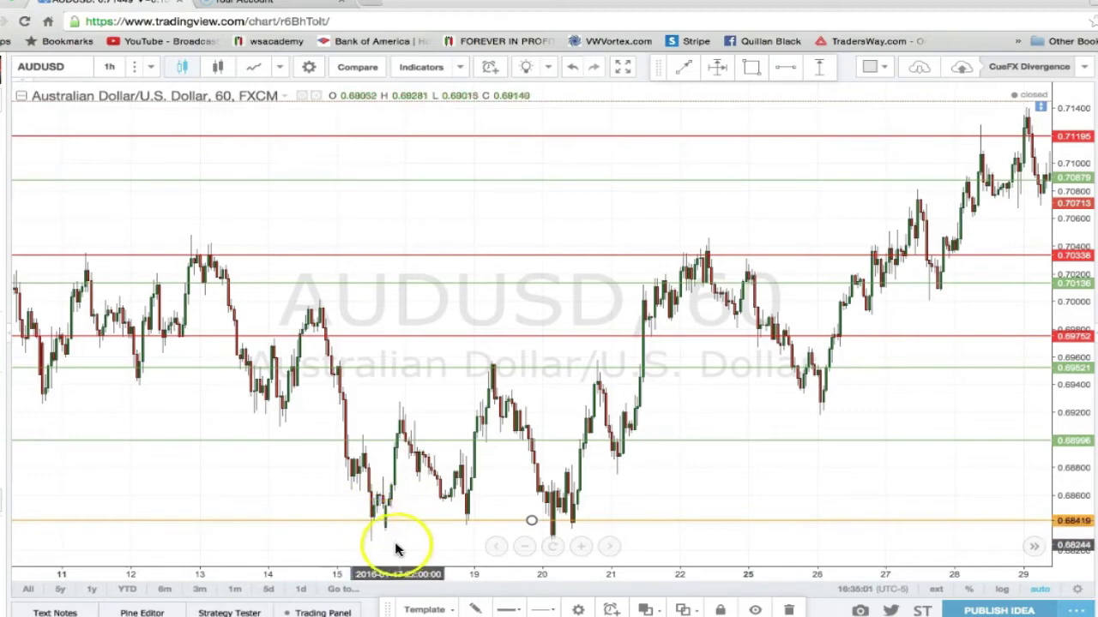
{"action": "mouse_move", "coordinate": [359, 527]}
{"action": "left_mouse_down"}
{"action": "mouse_move", "coordinate": [359, 542]}
{"action": "mouse_move", "coordinate": [354, 525]}
{"action": "left_mouse_up"}
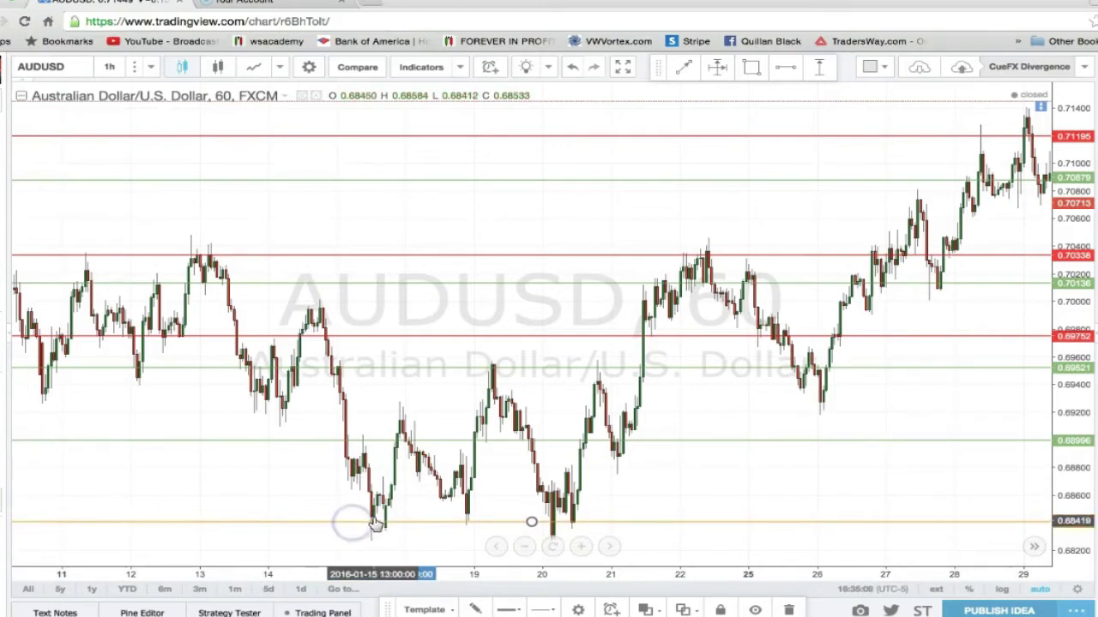
{"action": "left_click_drag", "start_coordinate": [392, 527], "coordinate": [420, 531]}
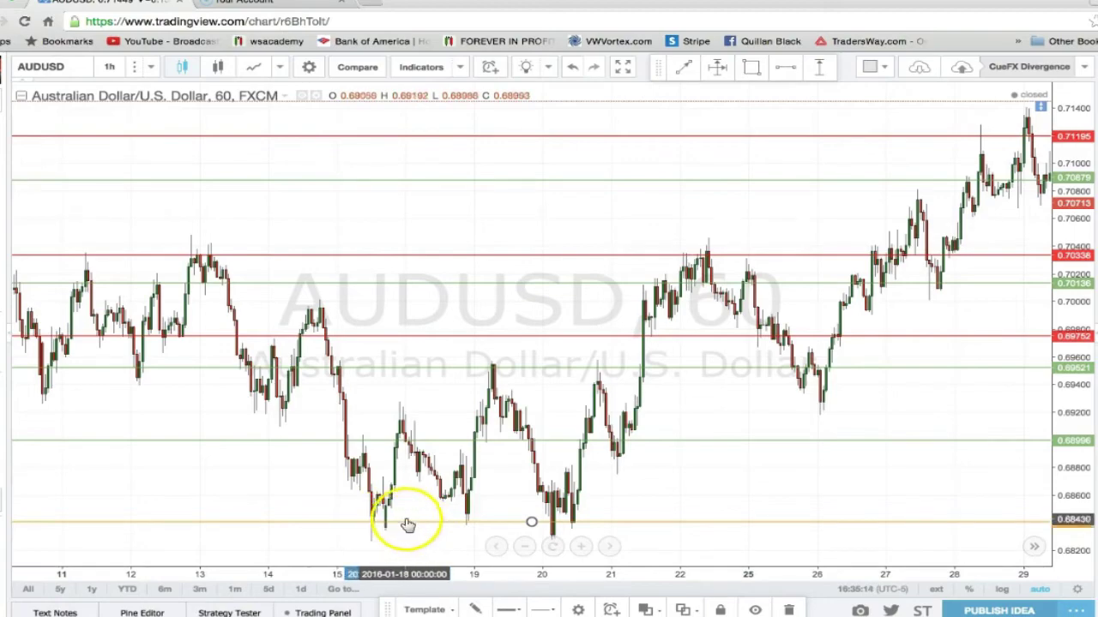
Add an orange horizontal line at about 0.687, between the lowest orange line and the lowest green line.
{"action": "scroll", "coordinate": [461, 499], "scroll_direction": "down", "scroll_amount": 3}
{"action": "scroll", "coordinate": [460, 499], "scroll_direction": "up", "scroll_amount": 5}
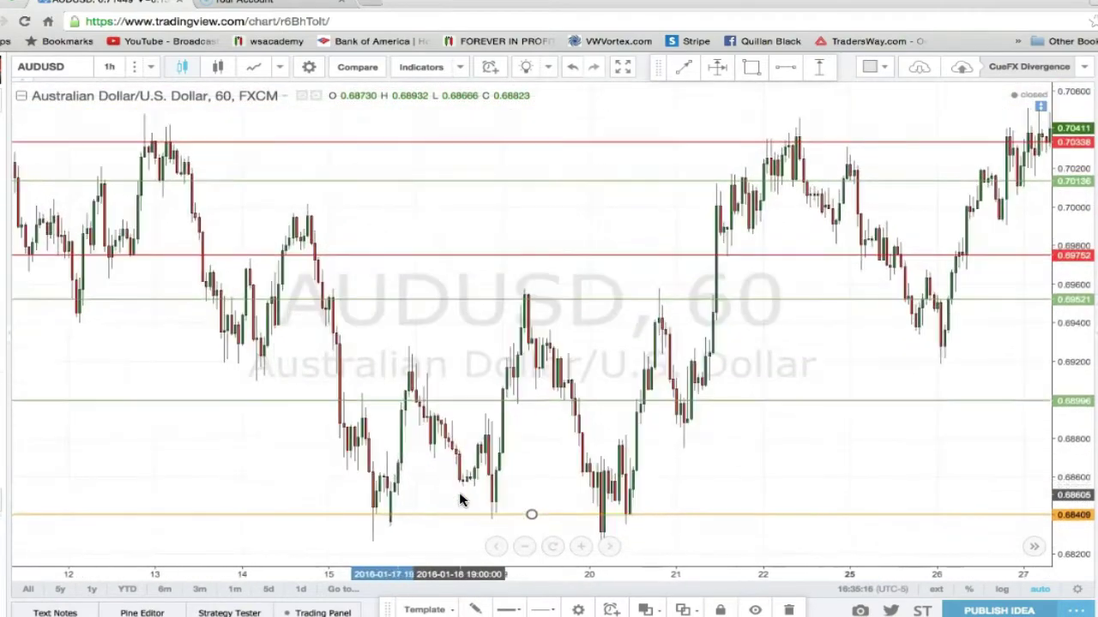
{"action": "scroll", "coordinate": [243, 363], "scroll_direction": "down", "scroll_amount": 3}
{"action": "left_click", "coordinate": [3, 148]}
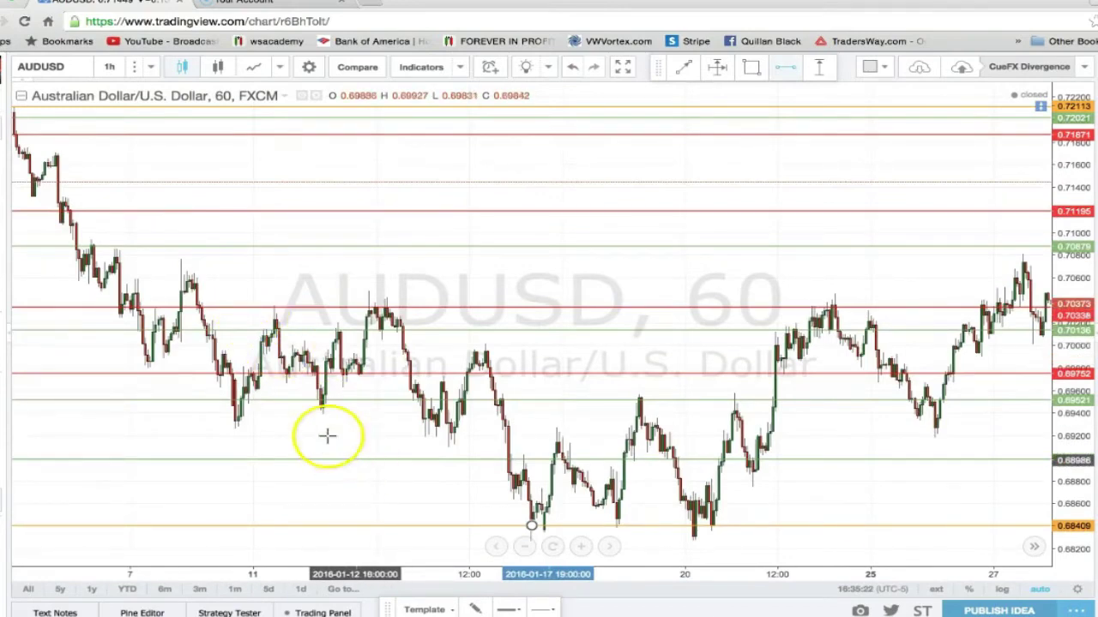
{"action": "mouse_move", "coordinate": [426, 492]}
{"action": "left_mouse_down"}
{"action": "mouse_move", "coordinate": [421, 512]}
{"action": "mouse_move", "coordinate": [417, 494]}
{"action": "left_mouse_up"}
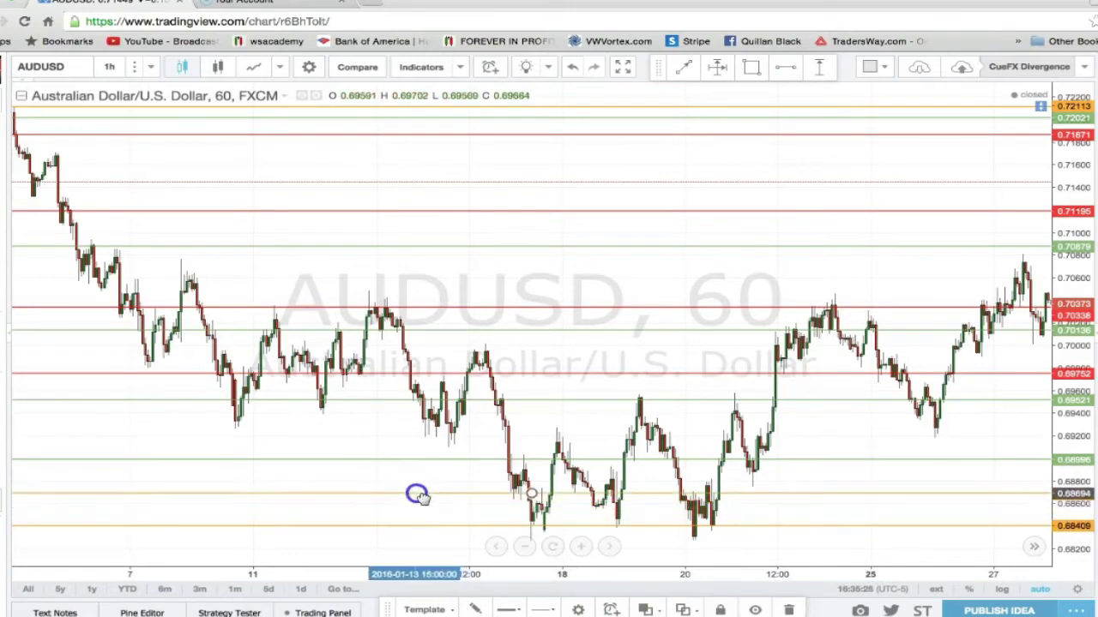
{"action": "left_click", "coordinate": [493, 506]}
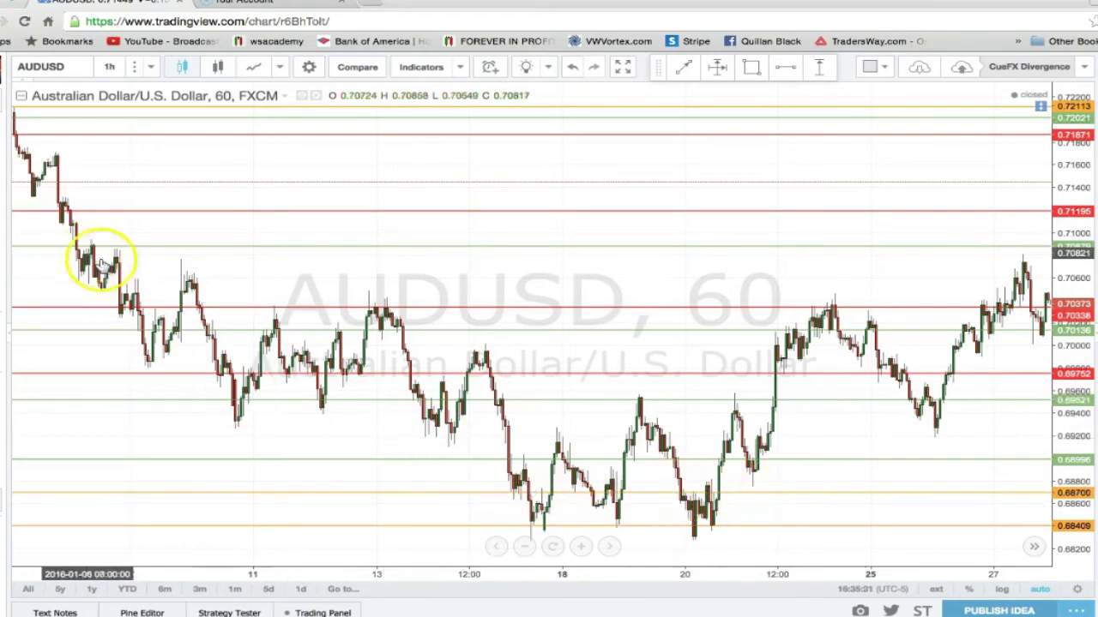
Add an orange horizontal line at about 0.6929, between the two lowest green lines.
{"action": "scroll", "coordinate": [187, 338], "scroll_direction": "down", "scroll_amount": 2}
{"action": "scroll", "coordinate": [187, 338], "scroll_direction": "up", "scroll_amount": 1}
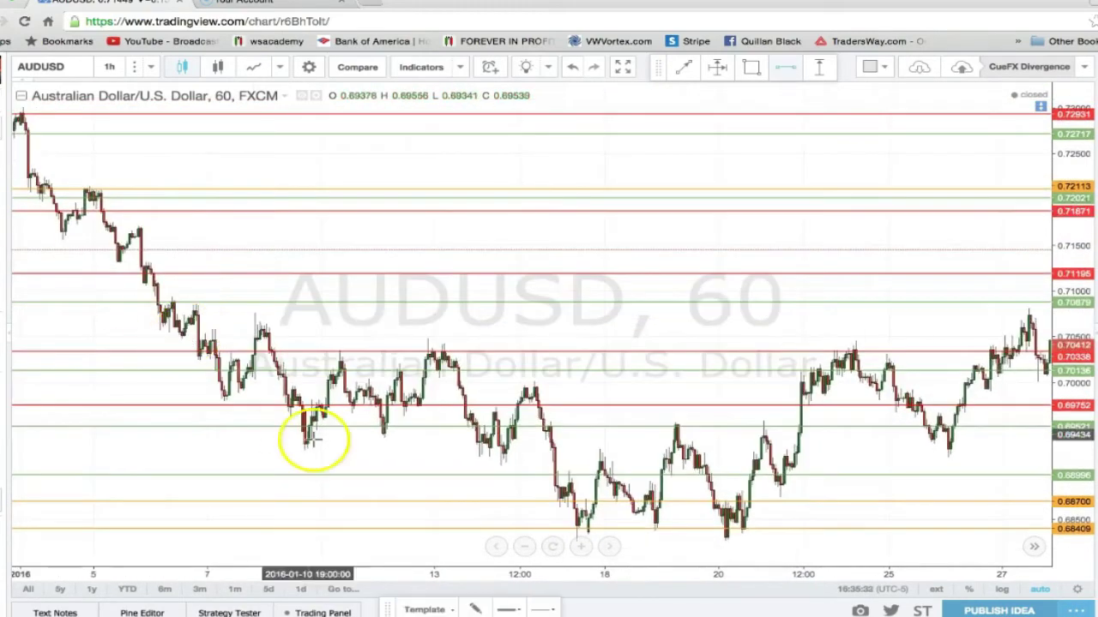
{"action": "left_click", "coordinate": [356, 448]}
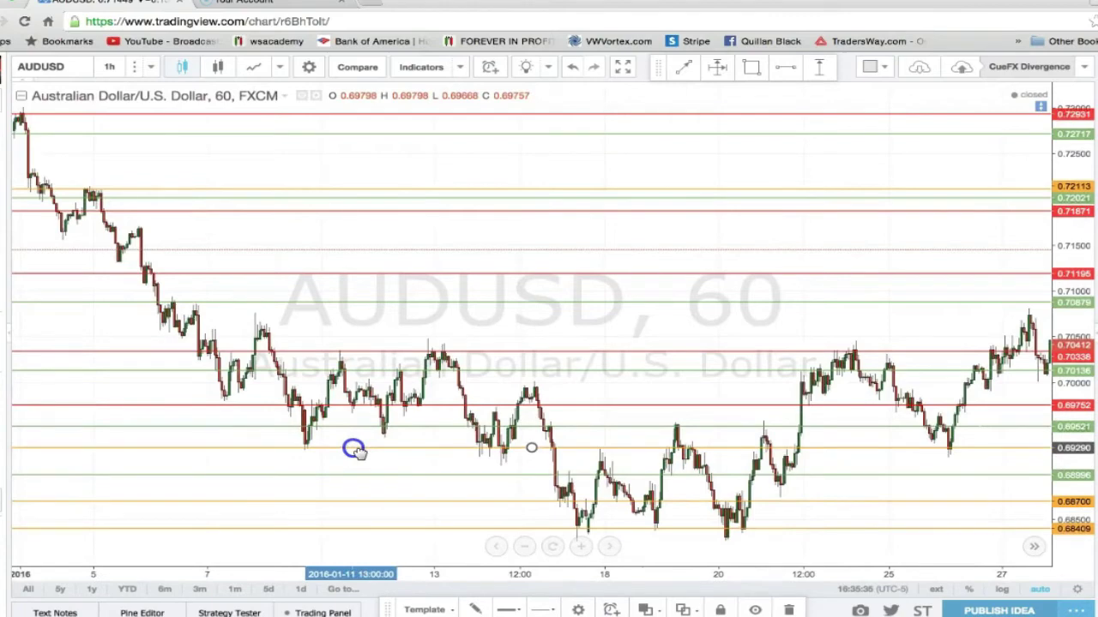
{"action": "left_click_drag", "start_coordinate": [356, 451], "coordinate": [356, 453]}
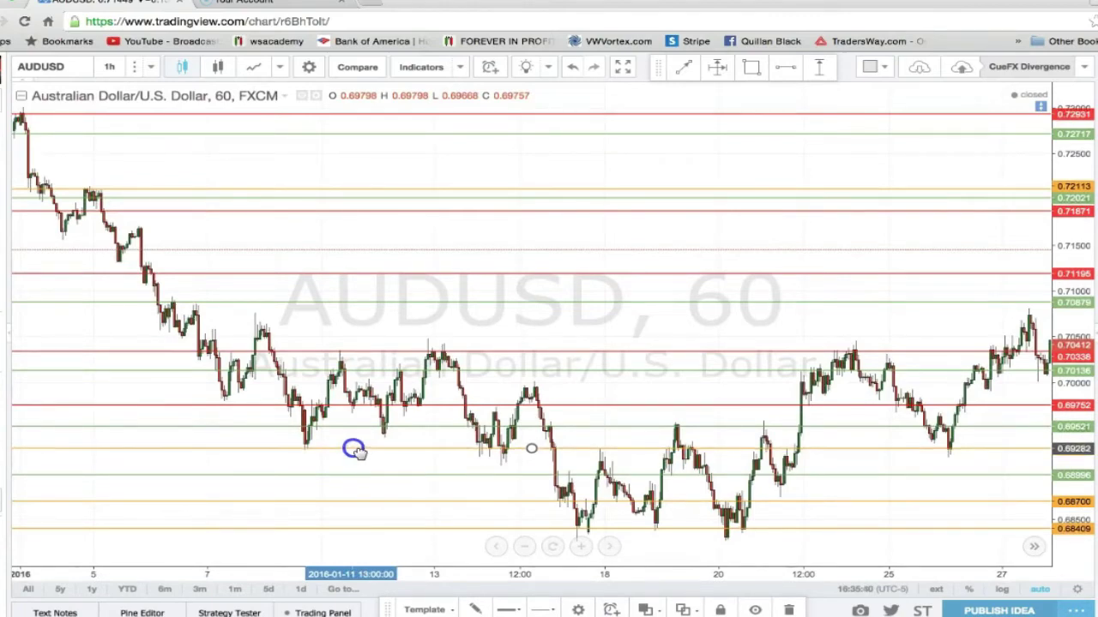
Add an orange horizontal line at about 0.7135 along the late January high, just above the red line at 0.71195.
{"action": "scroll", "coordinate": [351, 458], "scroll_direction": "up", "scroll_amount": 5}
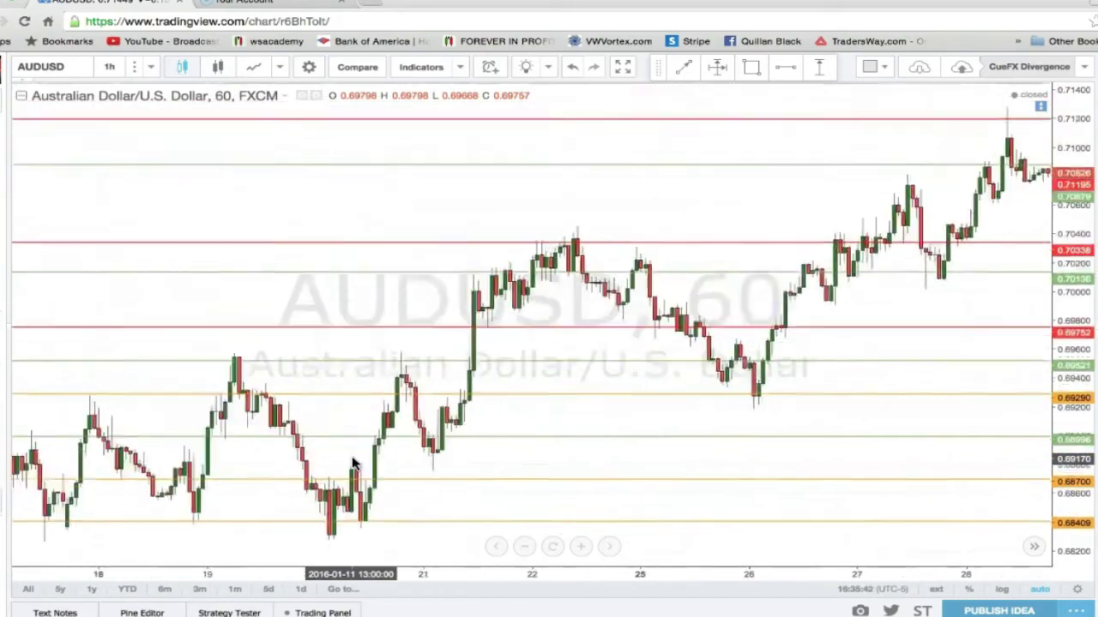
{"action": "scroll", "coordinate": [352, 463], "scroll_direction": "down", "scroll_amount": 6}
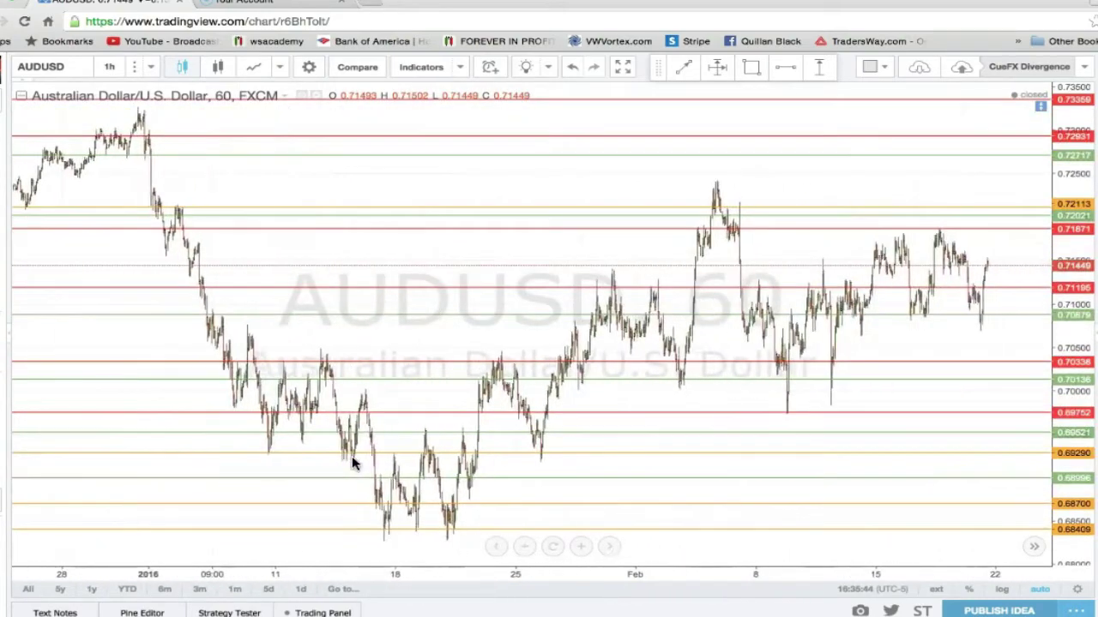
{"action": "key", "text": "alt+h"}
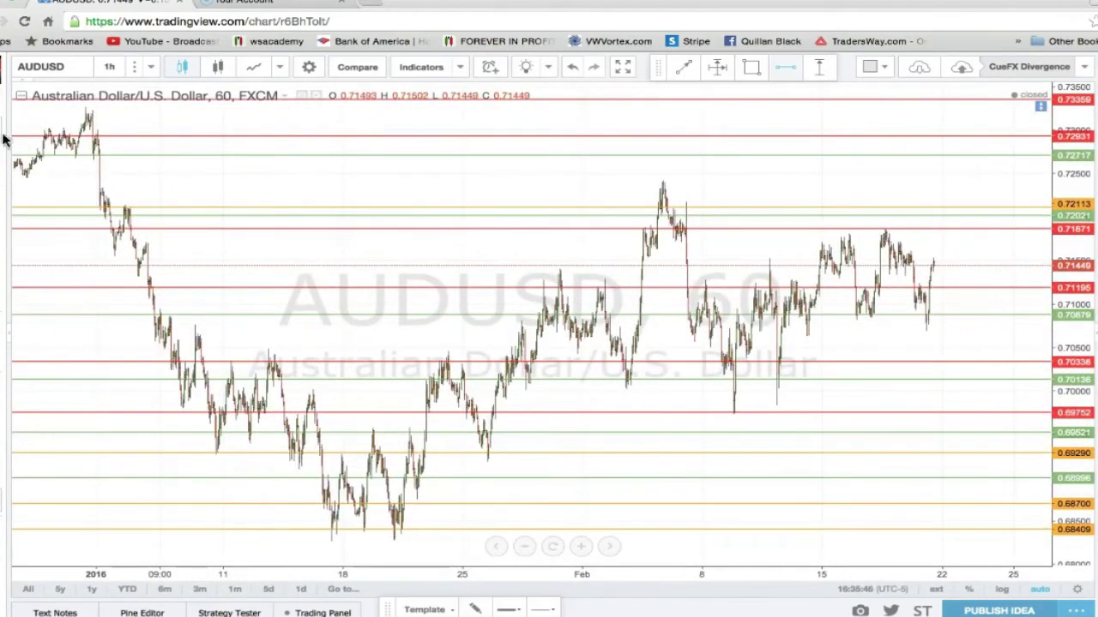
{"action": "scroll", "coordinate": [576, 257], "scroll_direction": "up", "scroll_amount": 1}
{"action": "scroll", "coordinate": [577, 258], "scroll_direction": "up", "scroll_amount": 5}
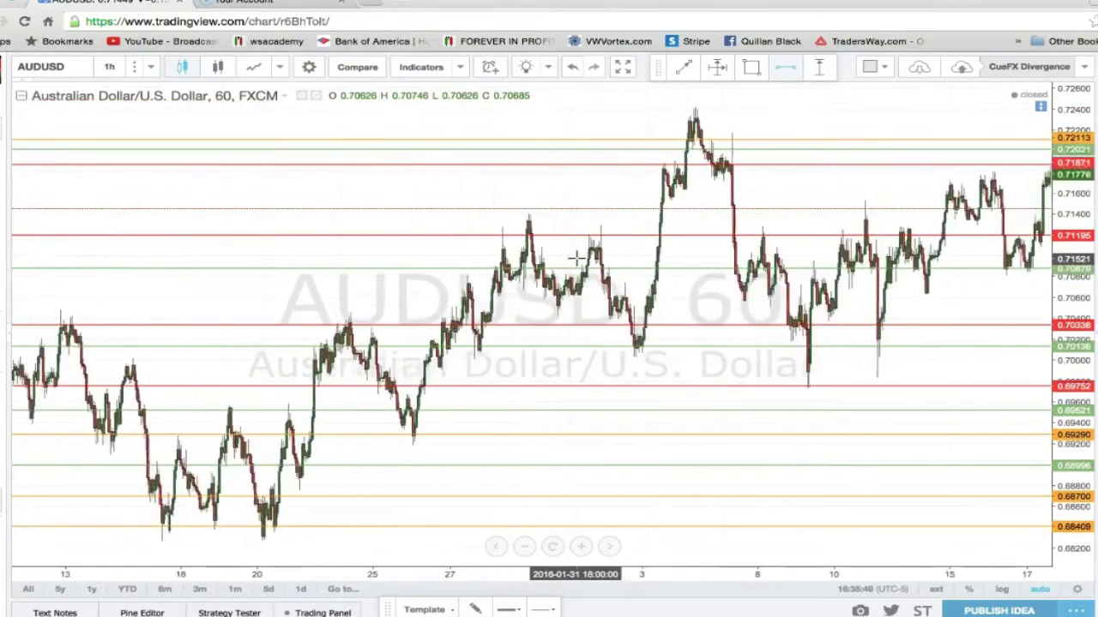
{"action": "scroll", "coordinate": [577, 258], "scroll_direction": "left", "scroll_amount": 1}
{"action": "left_click", "coordinate": [557, 215]}
{"action": "left_click_drag", "start_coordinate": [556, 214], "coordinate": [559, 218]}
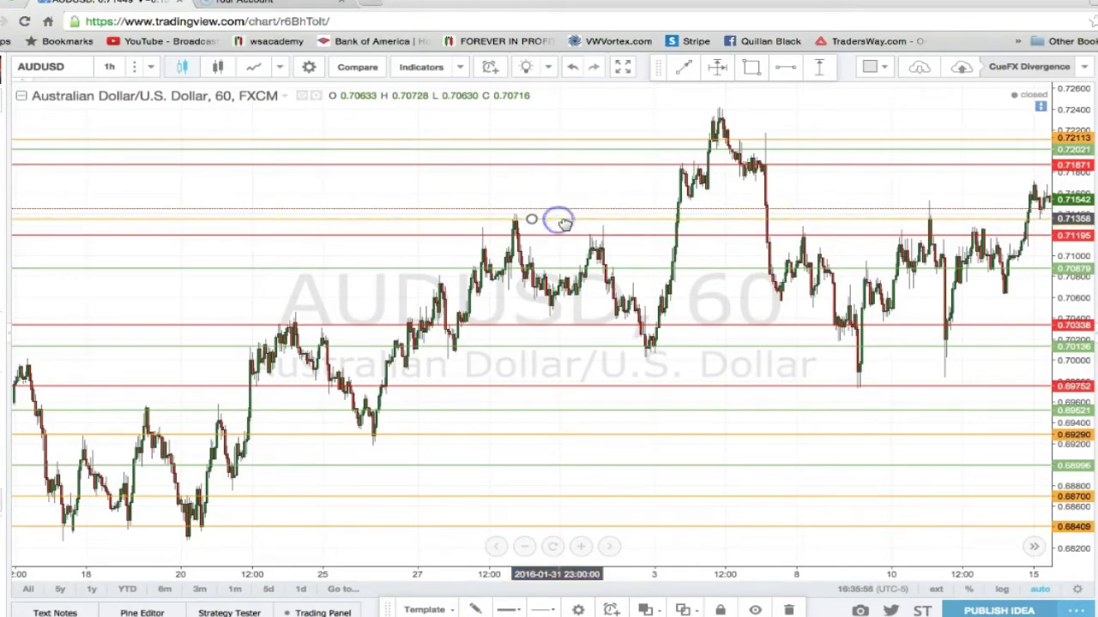
Lower the newest orange line slightly to about 0.7134, matching it to the candle bodies at the late January high.
{"action": "scroll", "coordinate": [529, 228], "scroll_direction": "left", "scroll_amount": 2}
{"action": "scroll", "coordinate": [664, 243], "scroll_direction": "right", "scroll_amount": 4}
{"action": "left_click_drag", "start_coordinate": [664, 249], "coordinate": [605, 247]}
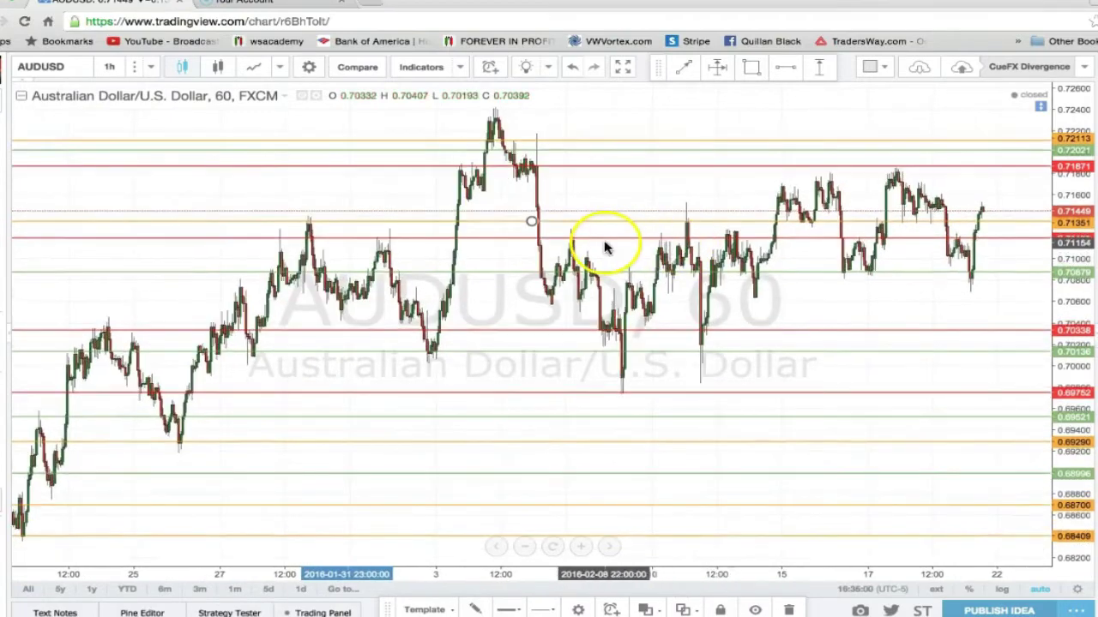
{"action": "scroll", "coordinate": [380, 246], "scroll_direction": "up", "scroll_amount": 5}
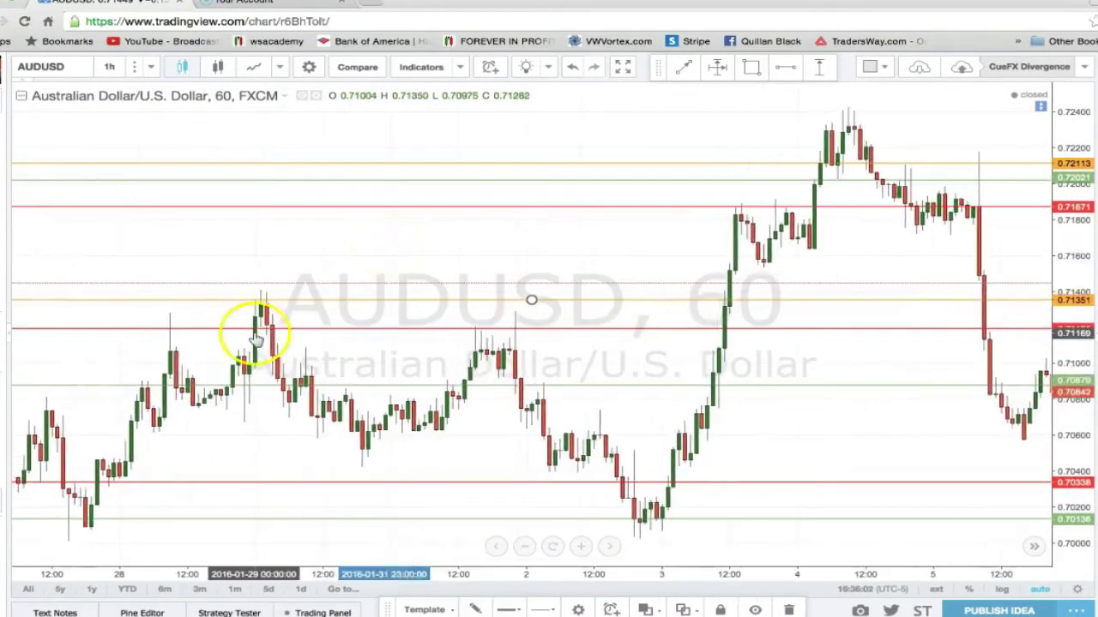
{"action": "left_click_drag", "start_coordinate": [279, 304], "coordinate": [284, 304]}
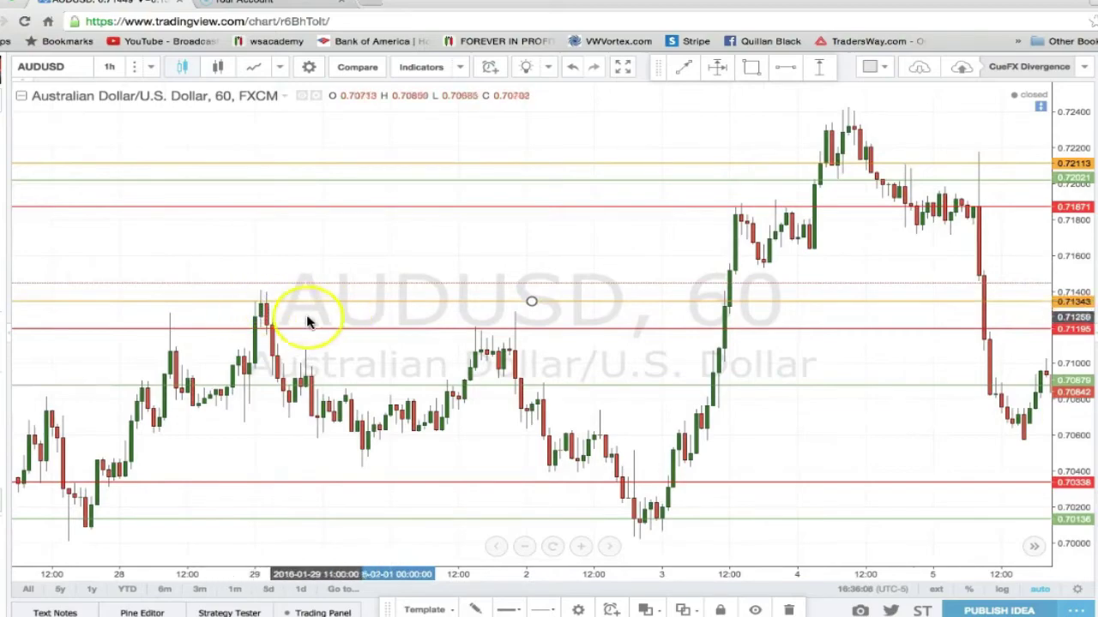
Review how the February prices and the wider 1-hour history since October react around all the colored levels.
{"action": "scroll", "coordinate": [387, 314], "scroll_direction": "right", "scroll_amount": 10}
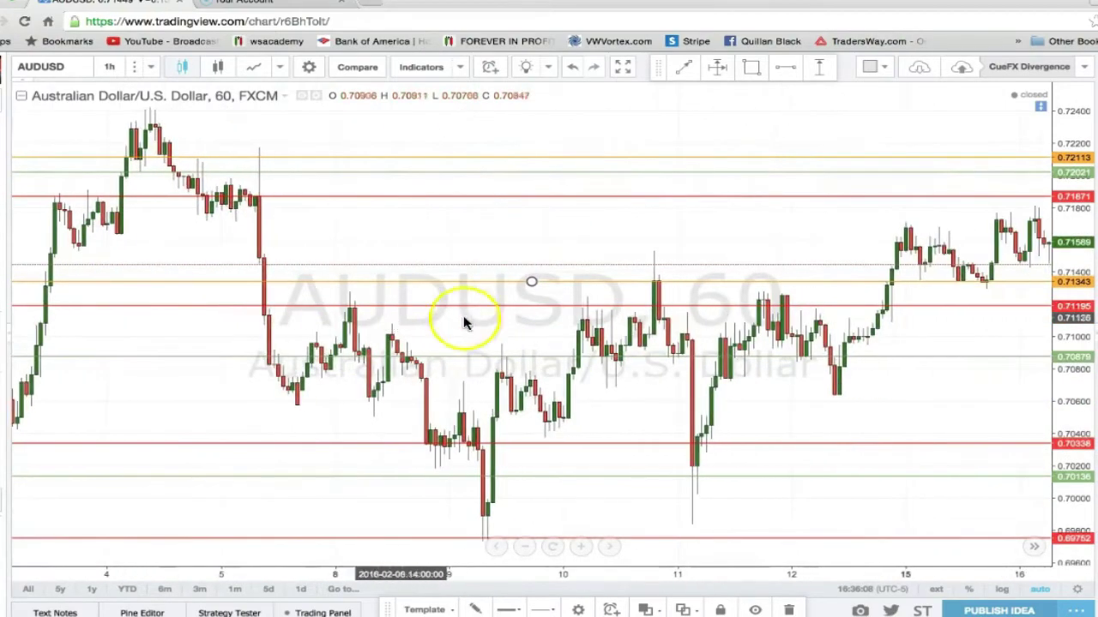
{"action": "scroll", "coordinate": [634, 292], "scroll_direction": "right", "scroll_amount": 3}
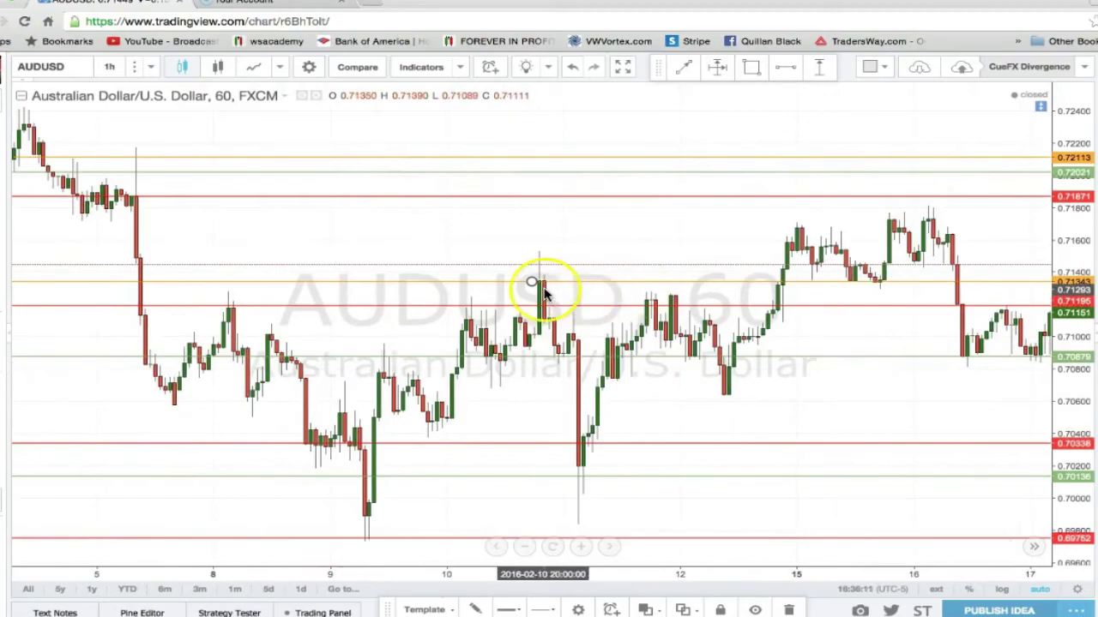
{"action": "scroll", "coordinate": [543, 294], "scroll_direction": "right", "scroll_amount": 15}
{"action": "scroll", "coordinate": [535, 293], "scroll_direction": "down", "scroll_amount": 10}
{"action": "scroll", "coordinate": [535, 293], "scroll_direction": "down", "scroll_amount": 10}
{"action": "scroll", "coordinate": [534, 291], "scroll_direction": "left", "scroll_amount": 3}
{"action": "scroll", "coordinate": [534, 292], "scroll_direction": "up", "scroll_amount": 6}
{"action": "scroll", "coordinate": [534, 292], "scroll_direction": "down", "scroll_amount": 6}
{"action": "scroll", "coordinate": [534, 292], "scroll_direction": "right", "scroll_amount": 5}
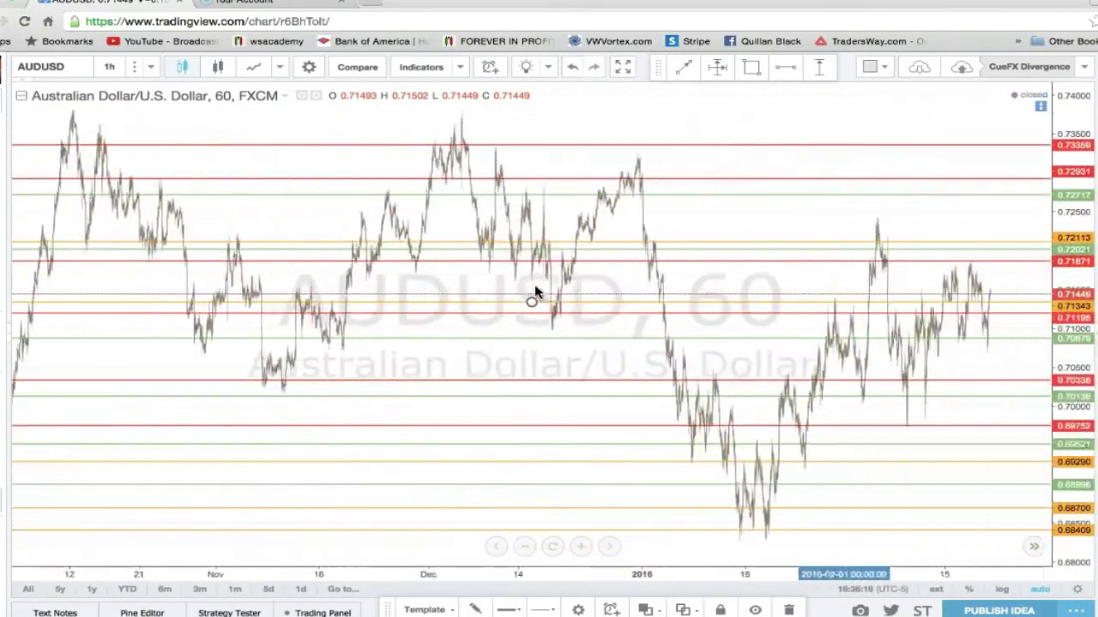
{"action": "scroll", "coordinate": [535, 293], "scroll_direction": "right", "scroll_amount": 5}
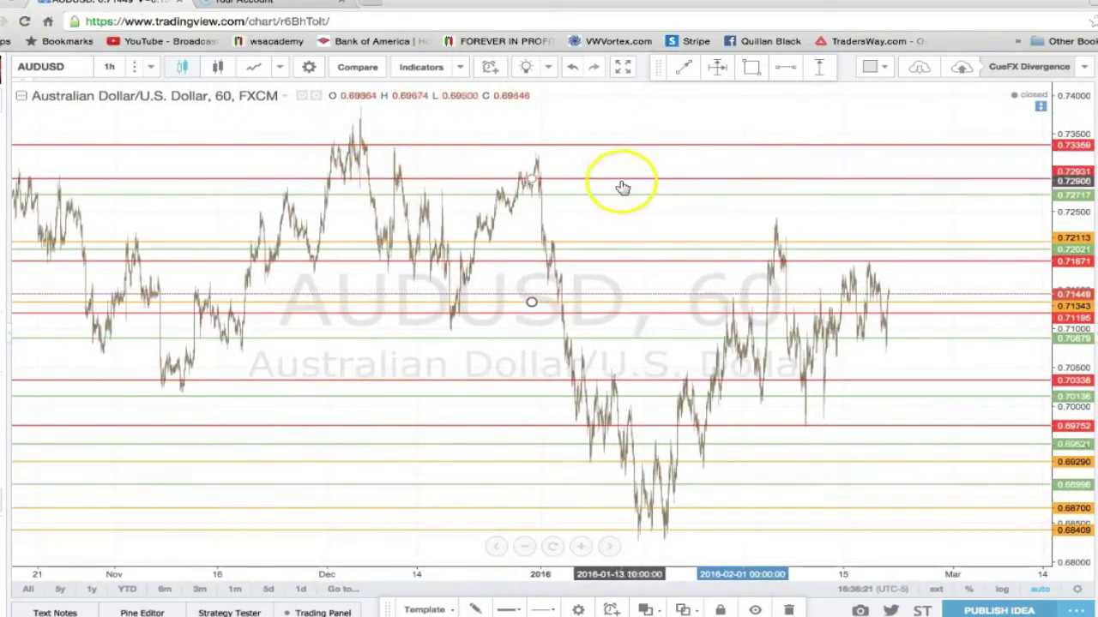
{"action": "scroll", "coordinate": [558, 223], "scroll_direction": "up", "scroll_amount": 5}
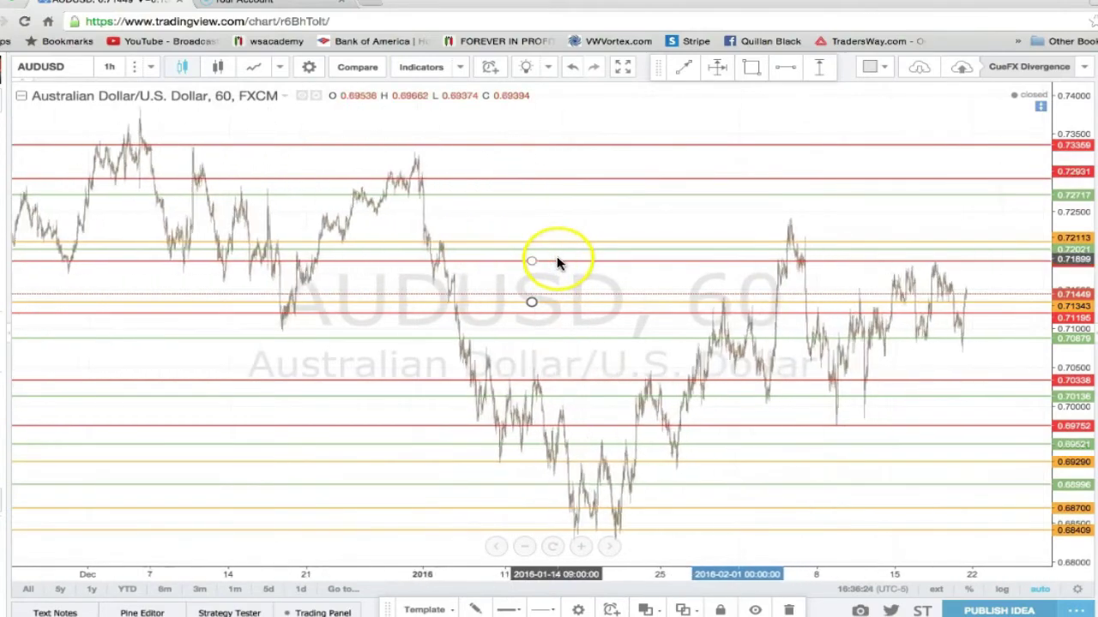
{"action": "scroll", "coordinate": [557, 263], "scroll_direction": "left", "scroll_amount": 2}
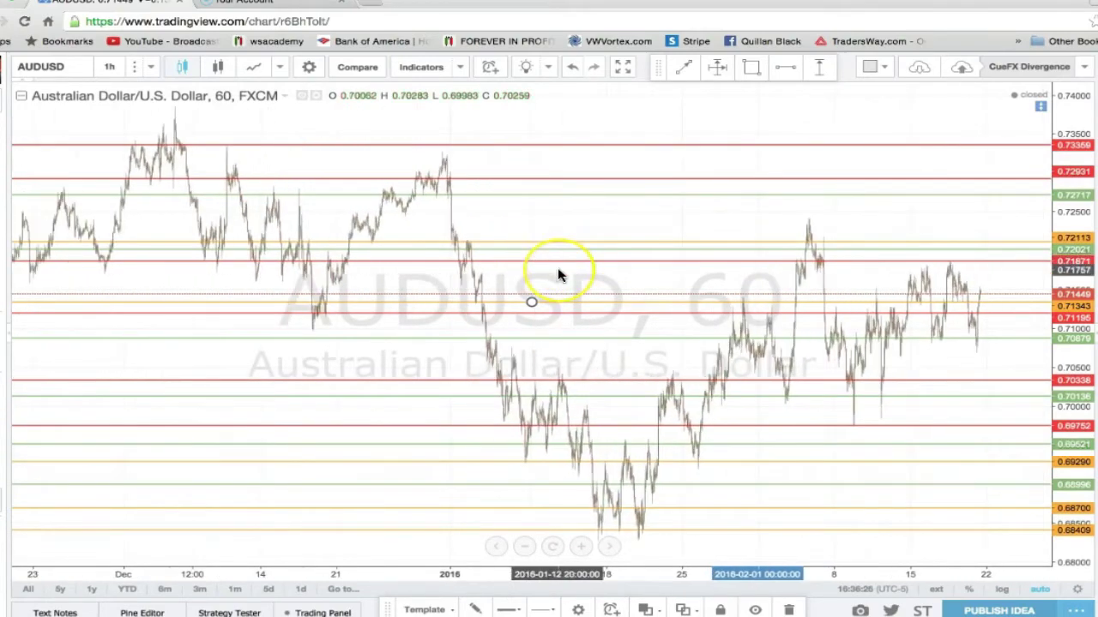
{"action": "scroll", "coordinate": [557, 274], "scroll_direction": "down", "scroll_amount": 3}
{"action": "scroll", "coordinate": [558, 275], "scroll_direction": "right", "scroll_amount": 2}
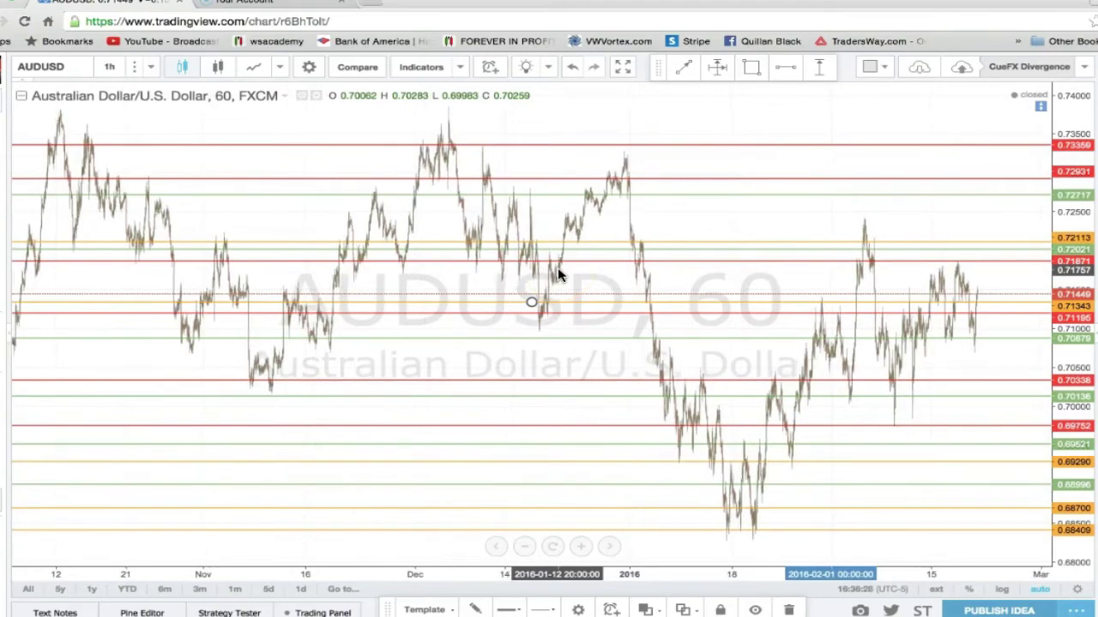
Examine the October to December 1-hour price swings around the upper levels between 0.71871 and 0.73359.
{"action": "scroll", "coordinate": [558, 275], "scroll_direction": "up", "scroll_amount": 5}
{"action": "scroll", "coordinate": [557, 274], "scroll_direction": "left", "scroll_amount": 5}
{"action": "scroll", "coordinate": [557, 275], "scroll_direction": "up", "scroll_amount": 4}
{"action": "scroll", "coordinate": [558, 274], "scroll_direction": "left", "scroll_amount": 5}
{"action": "scroll", "coordinate": [558, 275], "scroll_direction": "right", "scroll_amount": 3}
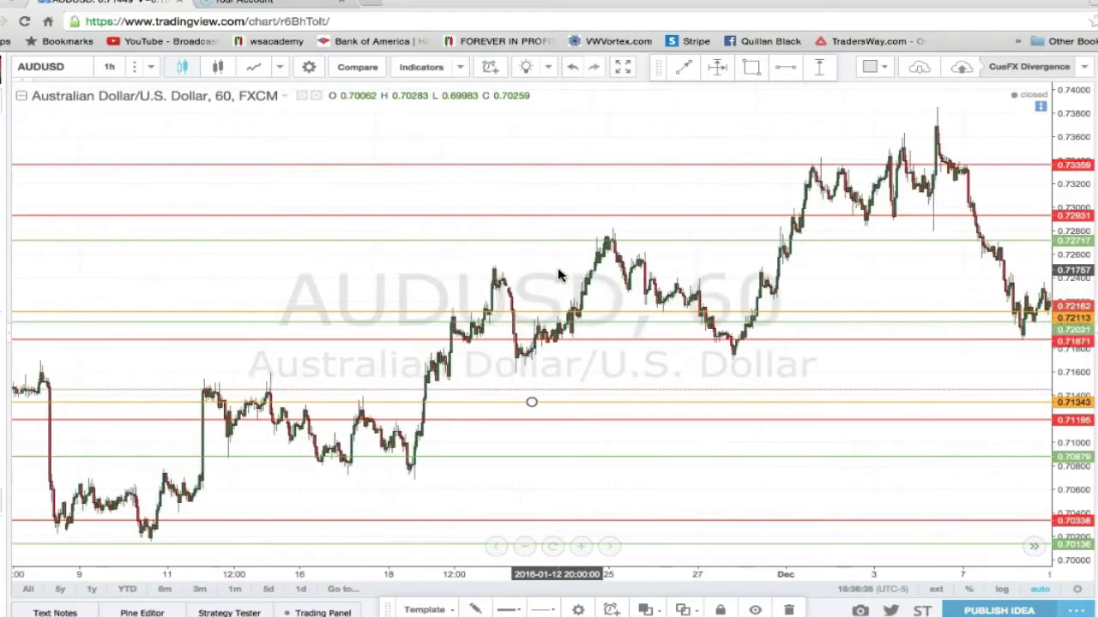
{"action": "scroll", "coordinate": [557, 274], "scroll_direction": "right", "scroll_amount": 10}
{"action": "scroll", "coordinate": [558, 275], "scroll_direction": "up", "scroll_amount": 3}
{"action": "scroll", "coordinate": [557, 274], "scroll_direction": "up", "scroll_amount": 2}
{"action": "scroll", "coordinate": [323, 209], "scroll_direction": "right", "scroll_amount": 1}
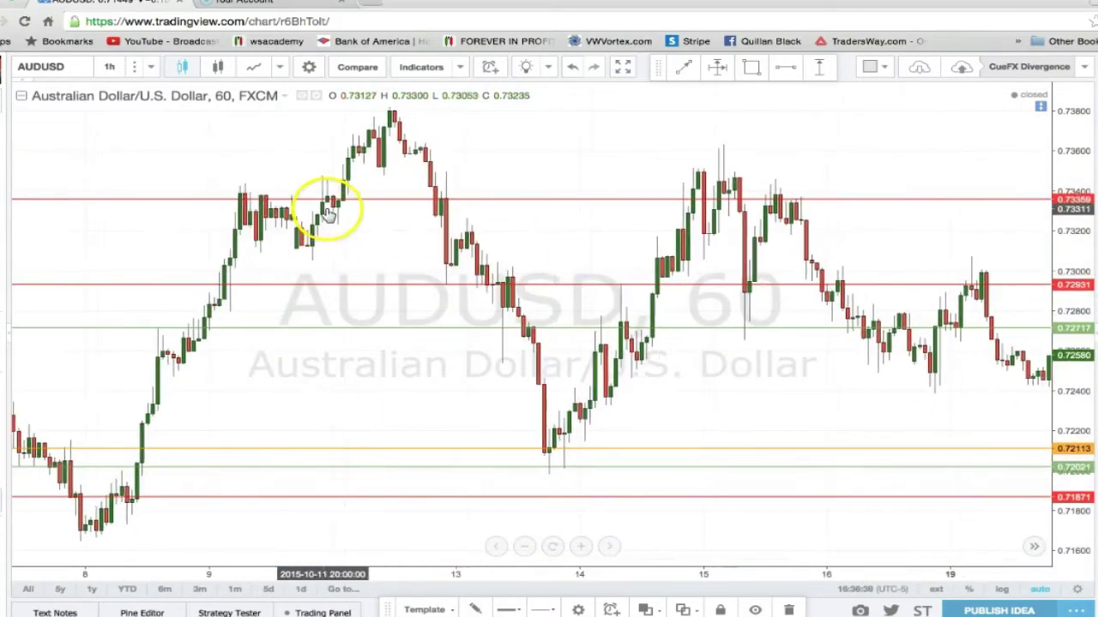
Add an orange horizontal line at about 0.7350 along the mid-October highs, and bring the ADX indicator pane back into view.
{"action": "left_click", "coordinate": [4, 135]}
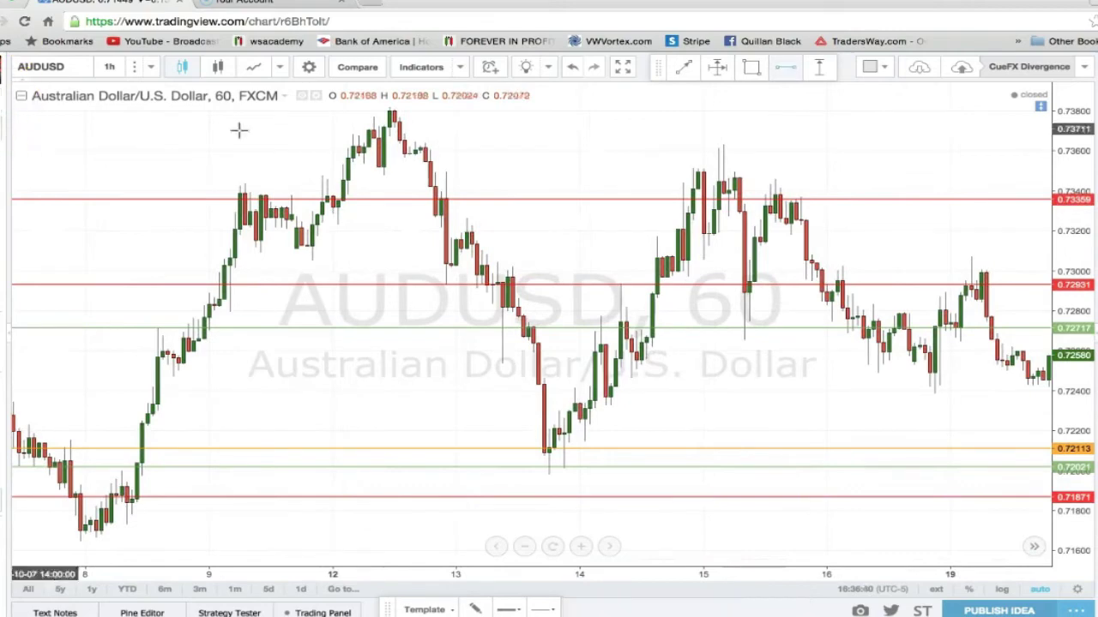
{"action": "left_click", "coordinate": [672, 168]}
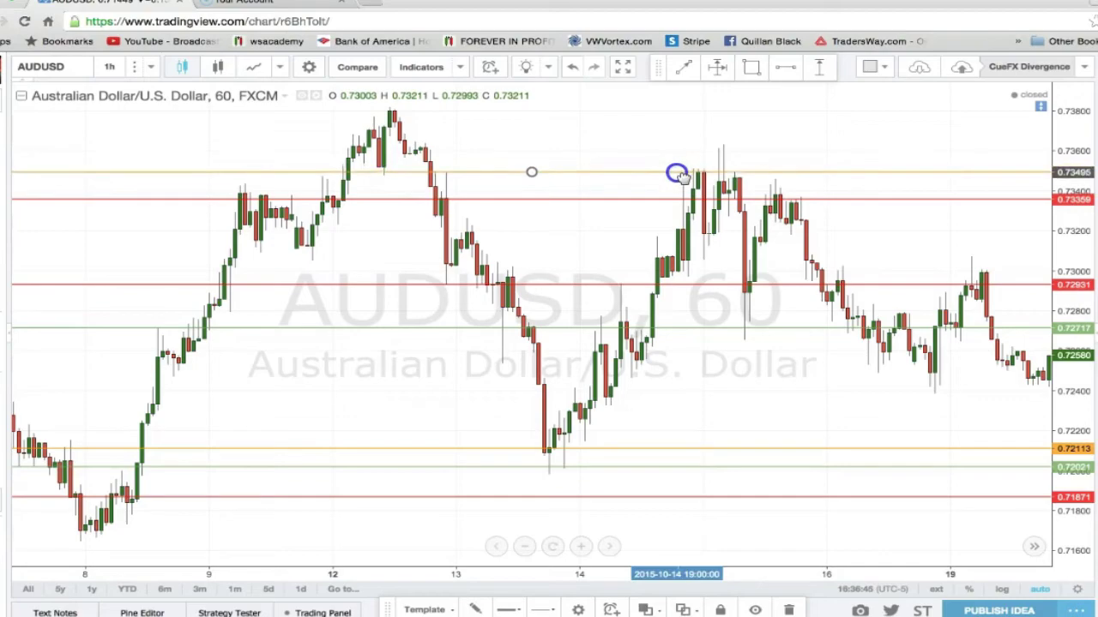
{"action": "left_click_drag", "start_coordinate": [679, 174], "coordinate": [683, 175]}
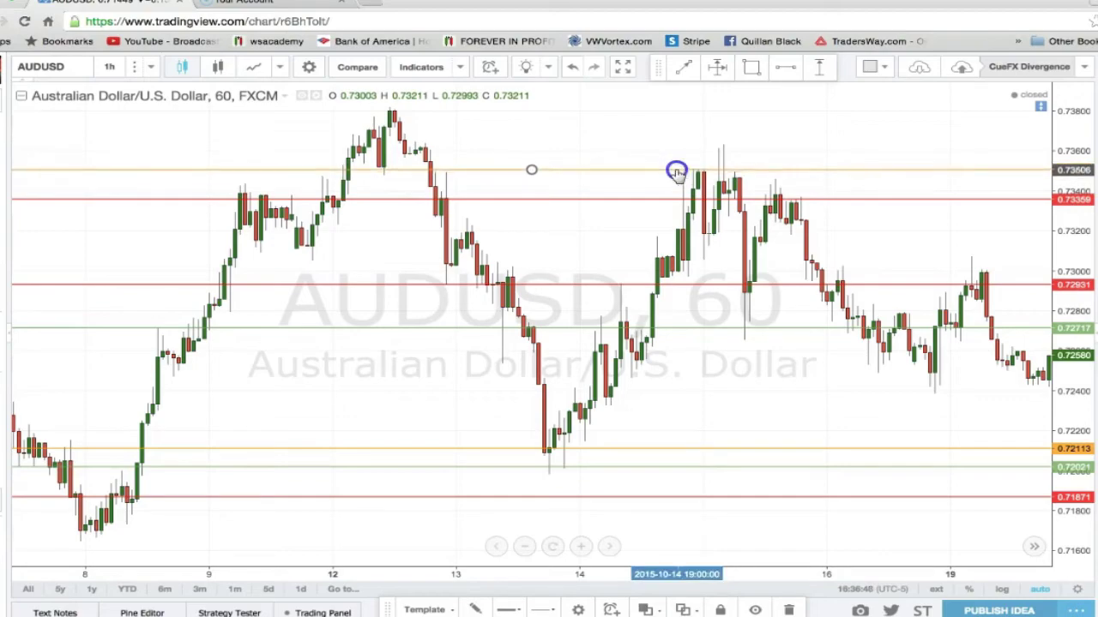
{"action": "double_click", "coordinate": [663, 187]}
Examine how the October to December 1-hour swings react around the newest orange line at 0.73502 and neighbouring levels.
{"action": "scroll", "coordinate": [663, 187], "scroll_direction": "right", "scroll_amount": 8}
{"action": "scroll", "coordinate": [663, 187], "scroll_direction": "down", "scroll_amount": 6}
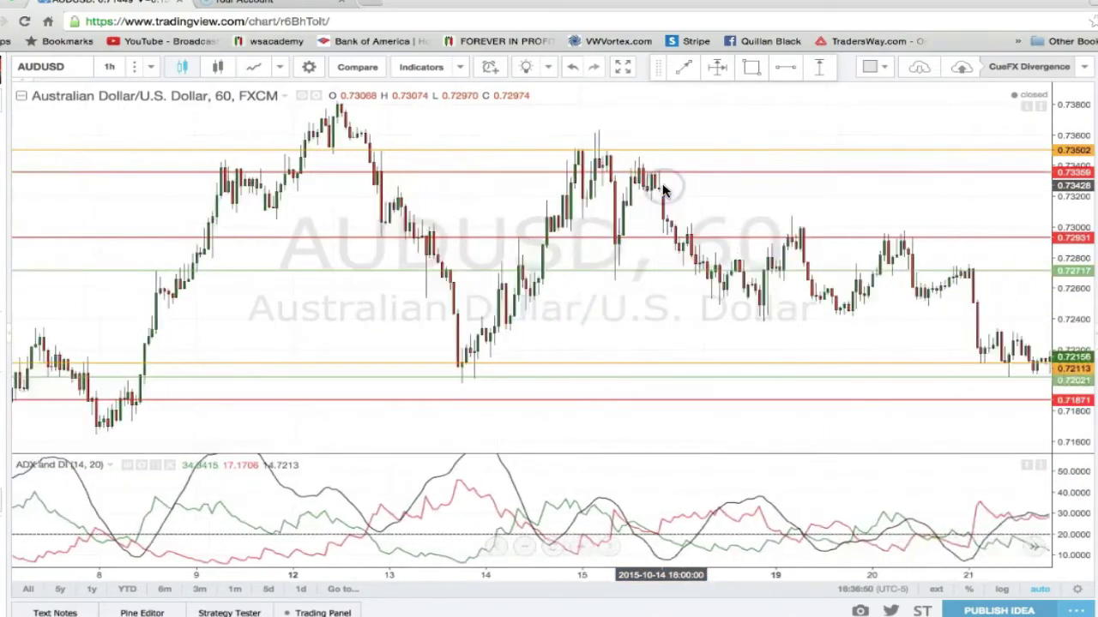
{"action": "scroll", "coordinate": [662, 191], "scroll_direction": "down", "scroll_amount": 8}
{"action": "scroll", "coordinate": [662, 190], "scroll_direction": "right", "scroll_amount": 5}
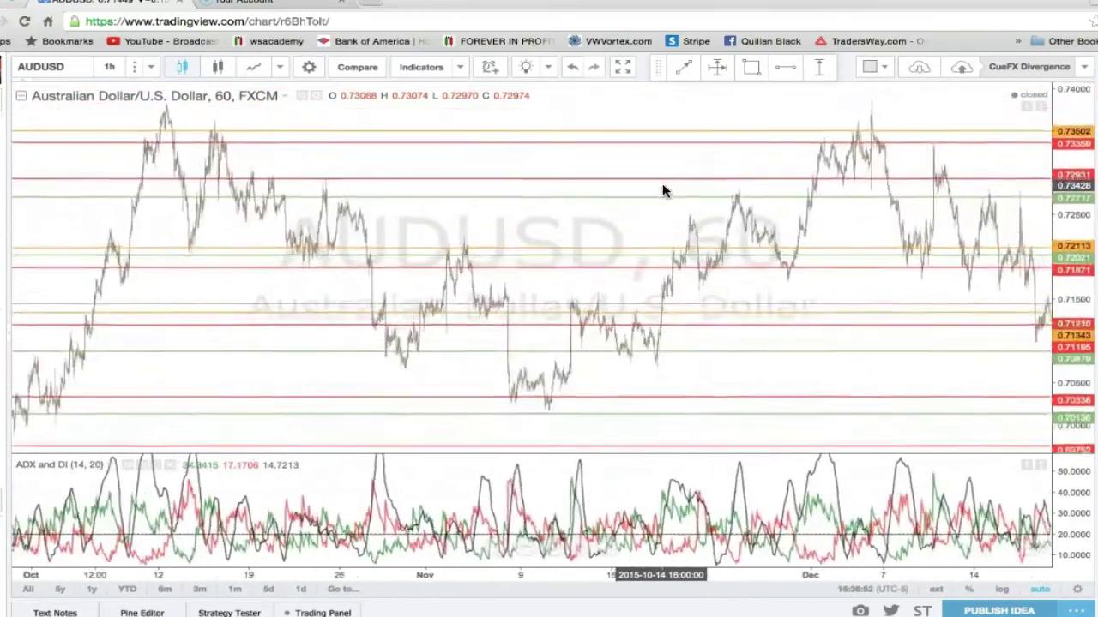
{"action": "scroll", "coordinate": [690, 305], "scroll_direction": "up", "scroll_amount": 3}
{"action": "scroll", "coordinate": [691, 317], "scroll_direction": "up", "scroll_amount": 8}
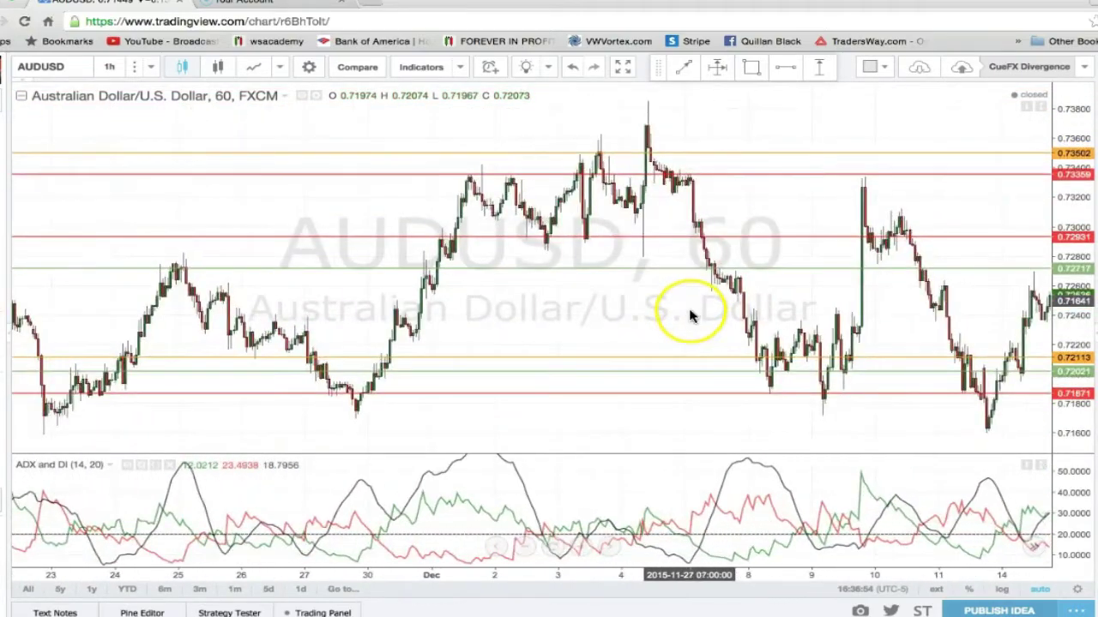
{"action": "scroll", "coordinate": [693, 321], "scroll_direction": "down", "scroll_amount": 5}
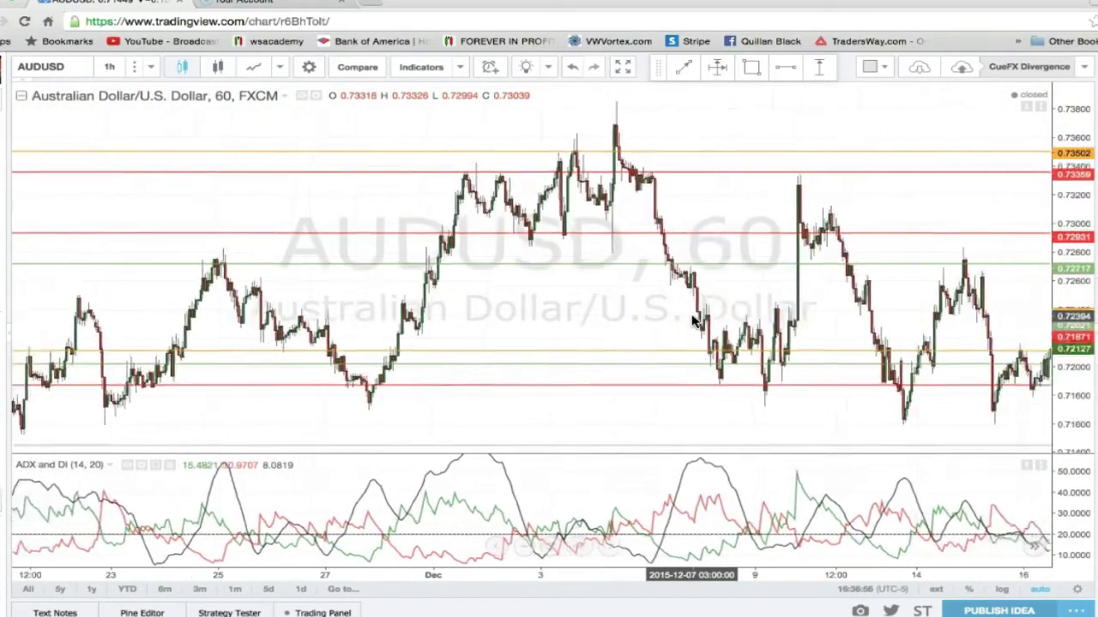
{"action": "scroll", "coordinate": [693, 322], "scroll_direction": "down", "scroll_amount": 5}
{"action": "scroll", "coordinate": [693, 321], "scroll_direction": "right", "scroll_amount": 5}
{"action": "scroll", "coordinate": [693, 322], "scroll_direction": "left", "scroll_amount": 10}
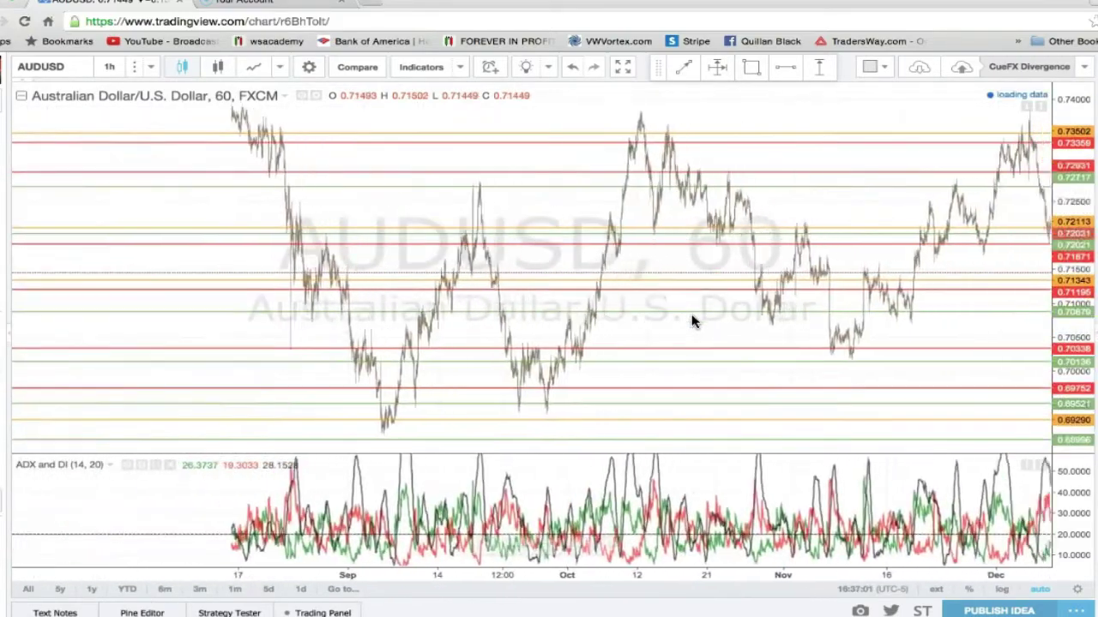
Review the January and February 1-hour prices, as well as the earlier history, against all the colored levels.
{"action": "scroll", "coordinate": [693, 322], "scroll_direction": "right", "scroll_amount": 10}
{"action": "scroll", "coordinate": [693, 322], "scroll_direction": "up", "scroll_amount": 5}
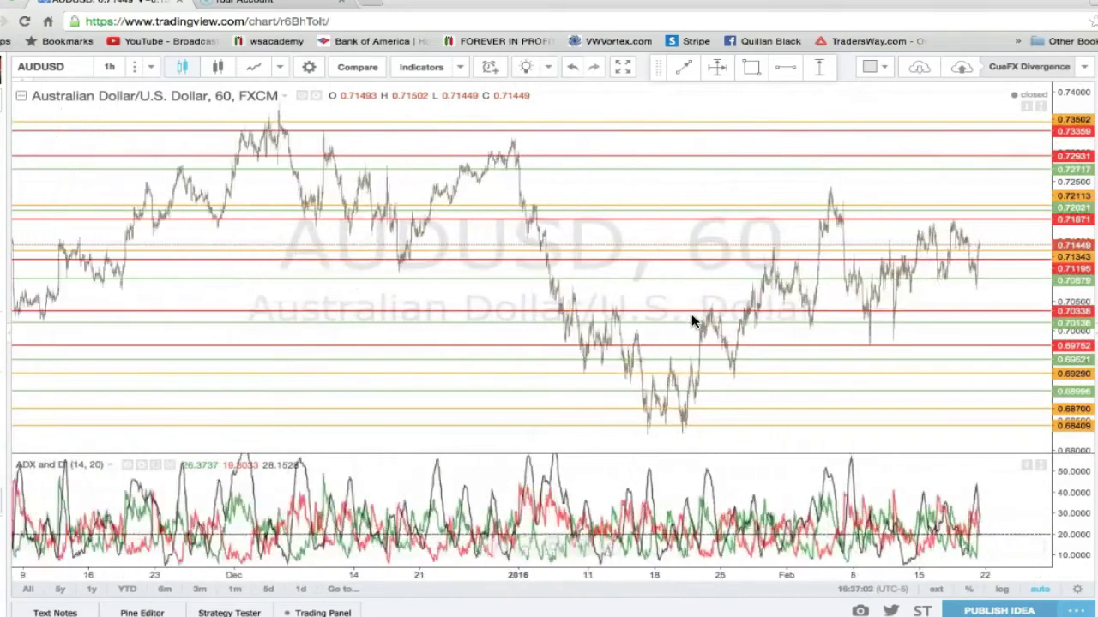
{"action": "scroll", "coordinate": [693, 322], "scroll_direction": "up", "scroll_amount": 5}
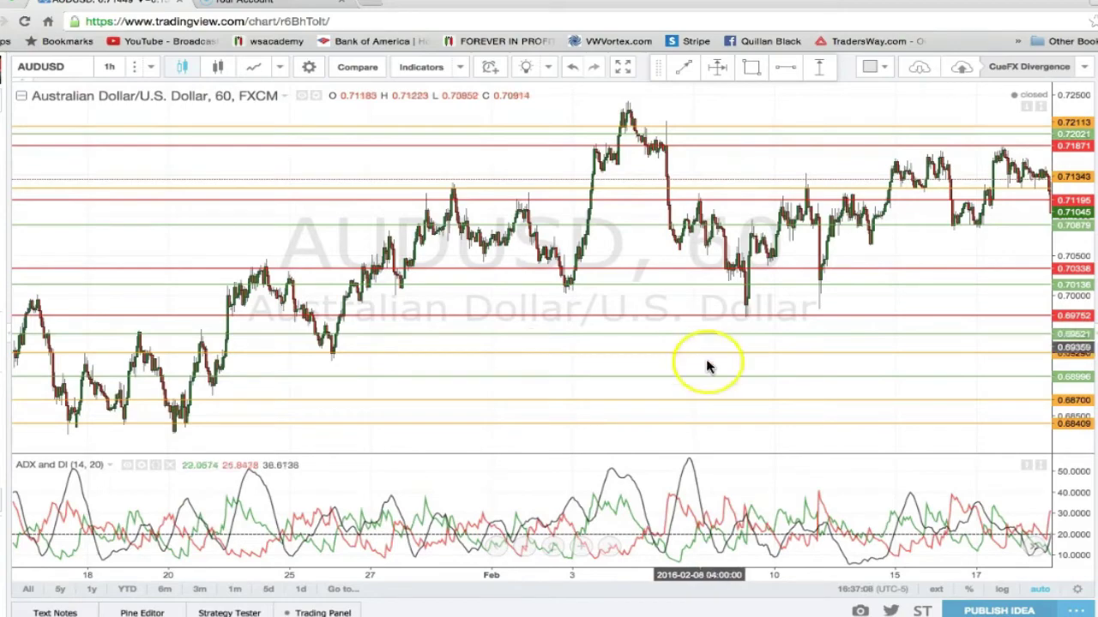
{"action": "scroll", "coordinate": [707, 368], "scroll_direction": "down", "scroll_amount": 5}
{"action": "scroll", "coordinate": [707, 377], "scroll_direction": "up", "scroll_amount": 4}
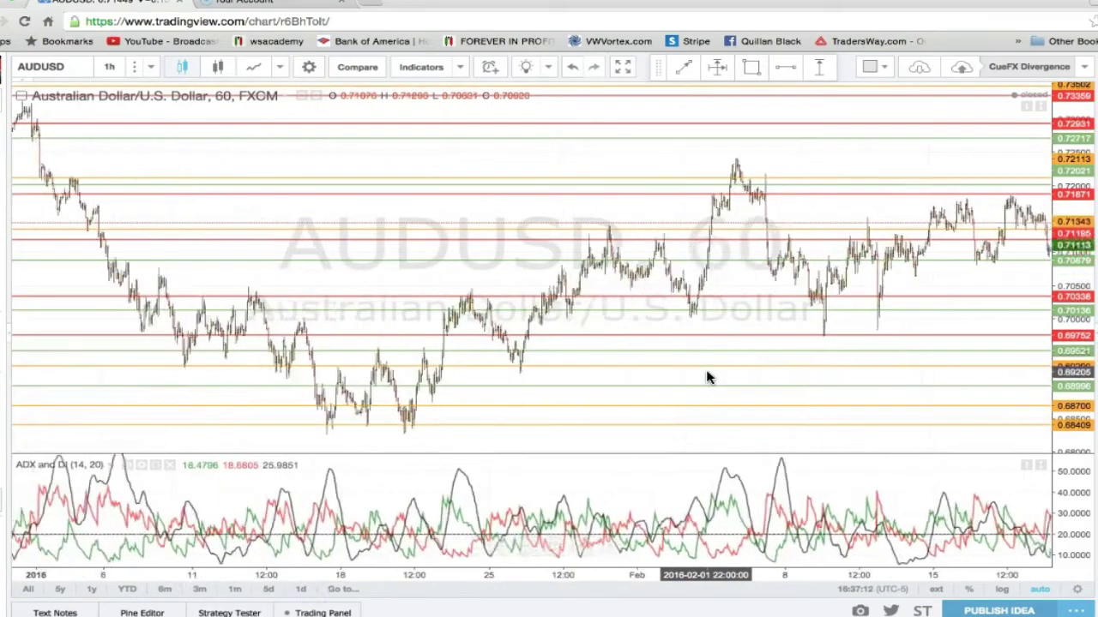
{"action": "scroll", "coordinate": [709, 380], "scroll_direction": "up", "scroll_amount": 3}
{"action": "left_click", "coordinate": [666, 420]}
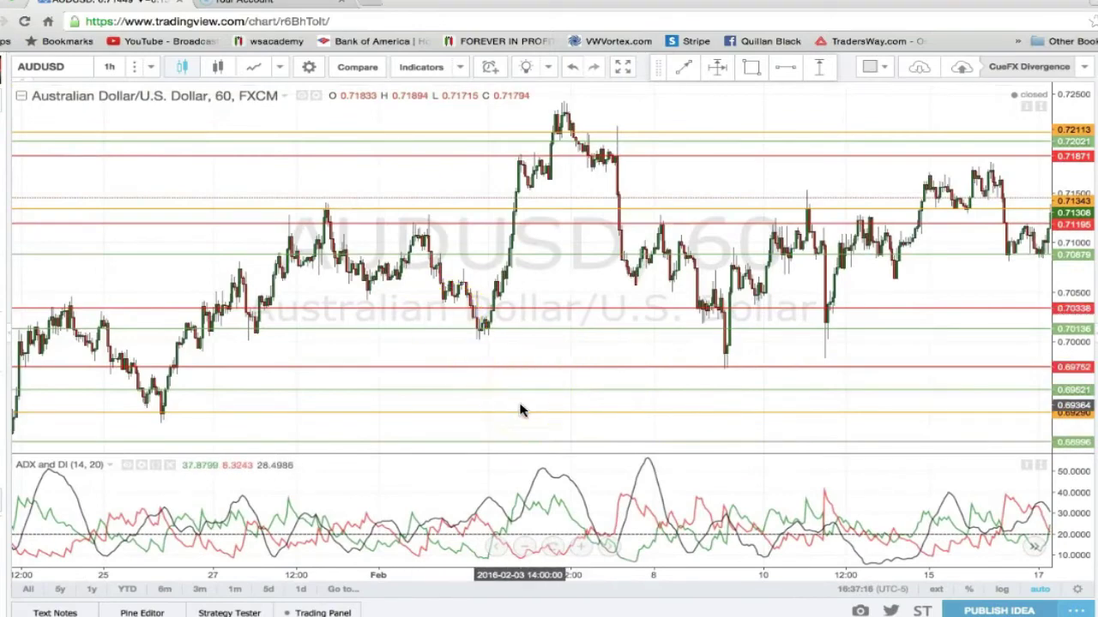
{"action": "scroll", "coordinate": [530, 458], "scroll_direction": "up", "scroll_amount": 3}
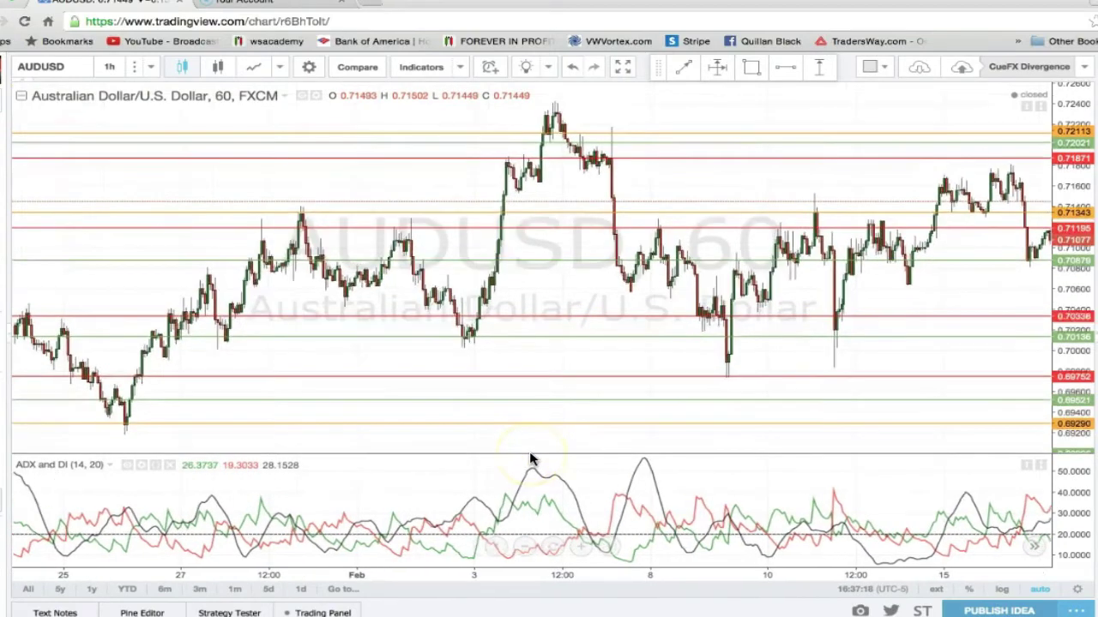
{"action": "scroll", "coordinate": [530, 459], "scroll_direction": "down", "scroll_amount": 4}
{"action": "scroll", "coordinate": [530, 454], "scroll_direction": "down", "scroll_amount": 3}
{"action": "scroll", "coordinate": [530, 454], "scroll_direction": "right", "scroll_amount": 4}
{"action": "scroll", "coordinate": [529, 460], "scroll_direction": "down", "scroll_amount": 2}
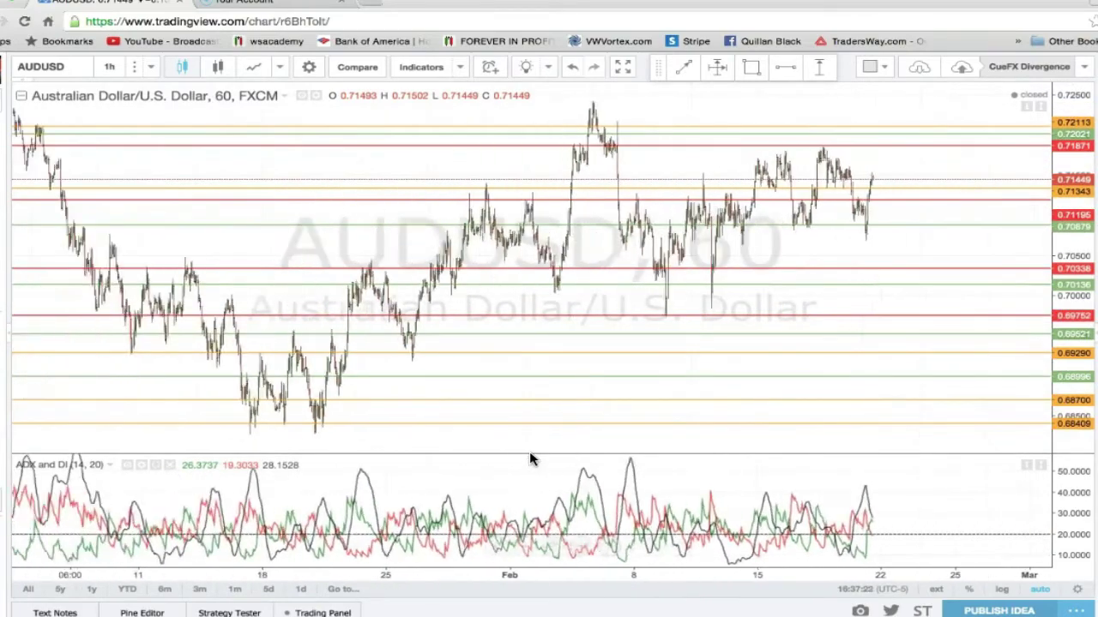
{"action": "scroll", "coordinate": [529, 460], "scroll_direction": "left", "scroll_amount": 5}
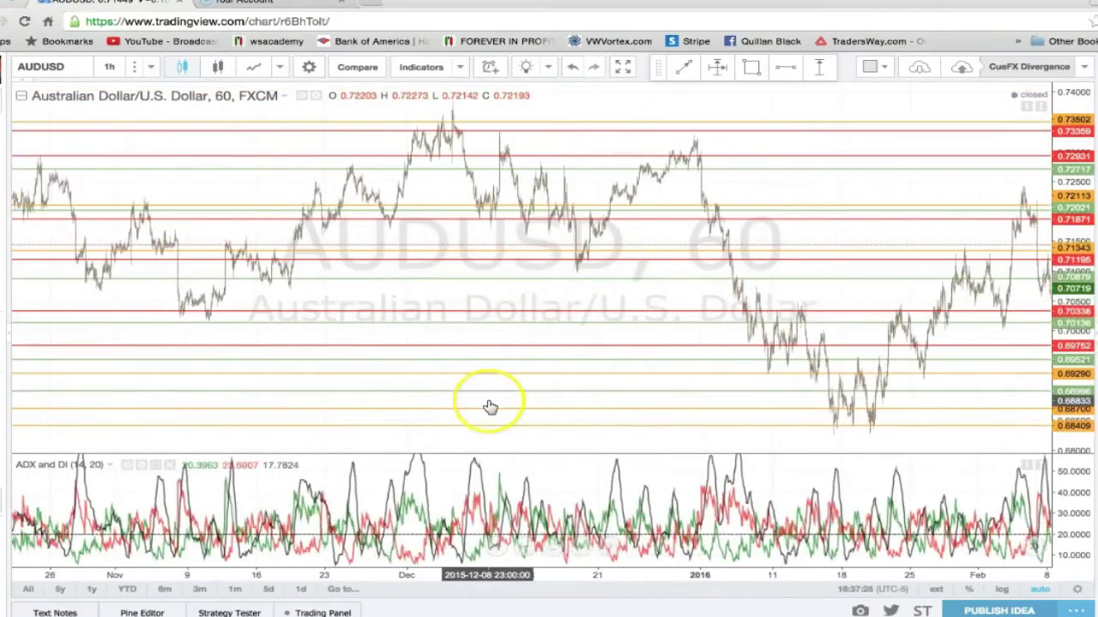
{"action": "scroll", "coordinate": [490, 407], "scroll_direction": "up", "scroll_amount": 2}
{"action": "scroll", "coordinate": [490, 406], "scroll_direction": "left", "scroll_amount": 5}
Switch the chart to the 4-hour timeframe and compare prices from November through February with the colored levels.
{"action": "left_click", "coordinate": [147, 67]}
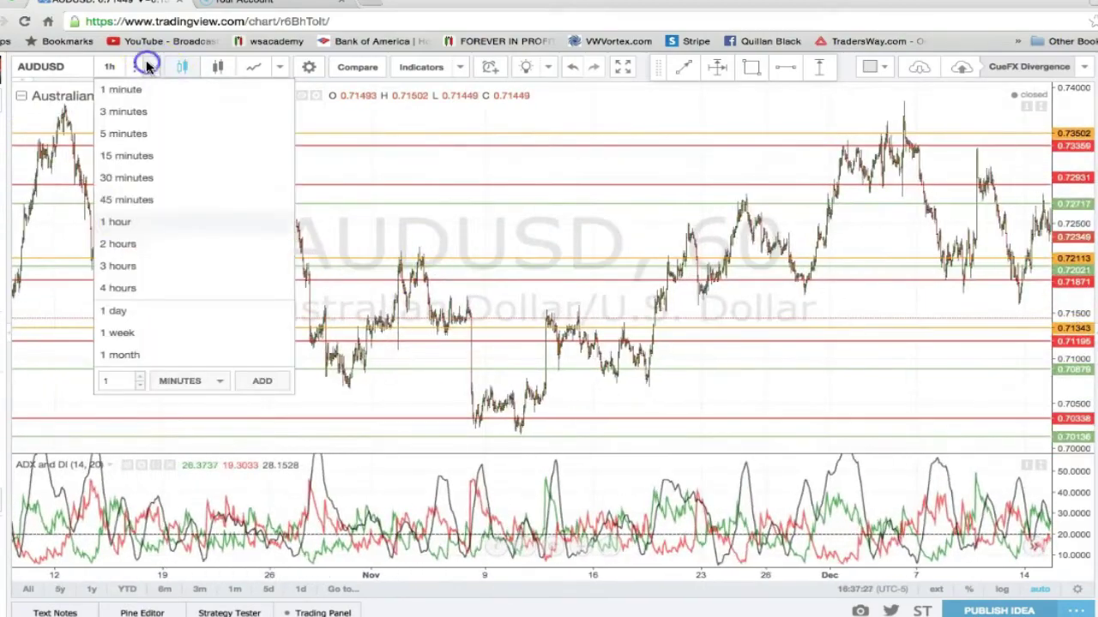
{"action": "left_click", "coordinate": [134, 287]}
{"action": "scroll", "coordinate": [301, 274], "scroll_direction": "up", "scroll_amount": 5}
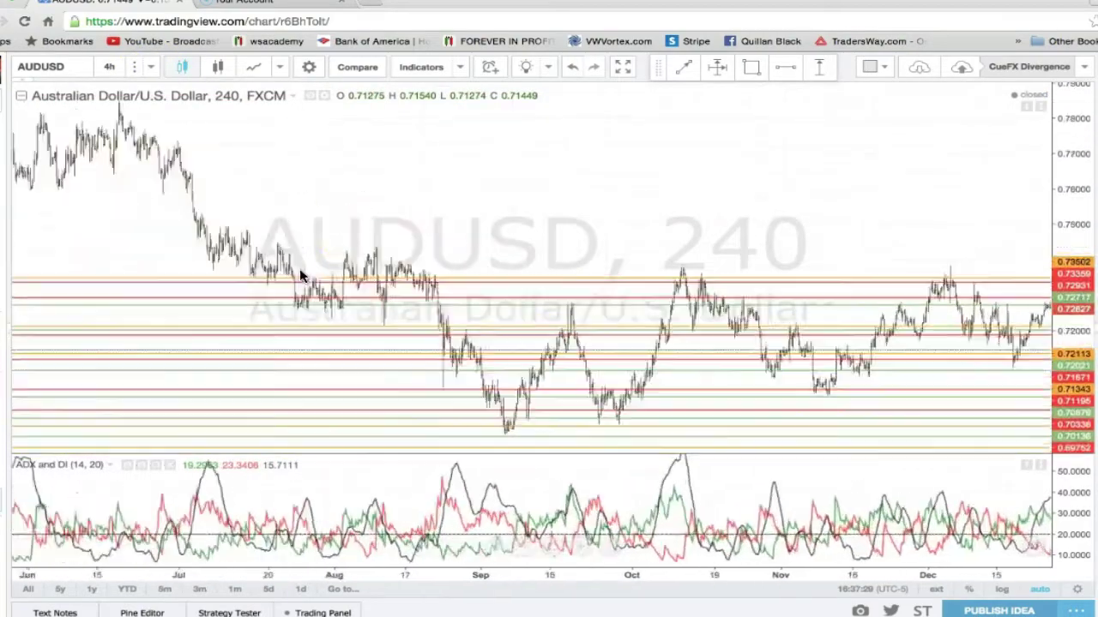
{"action": "scroll", "coordinate": [300, 275], "scroll_direction": "right", "scroll_amount": 10}
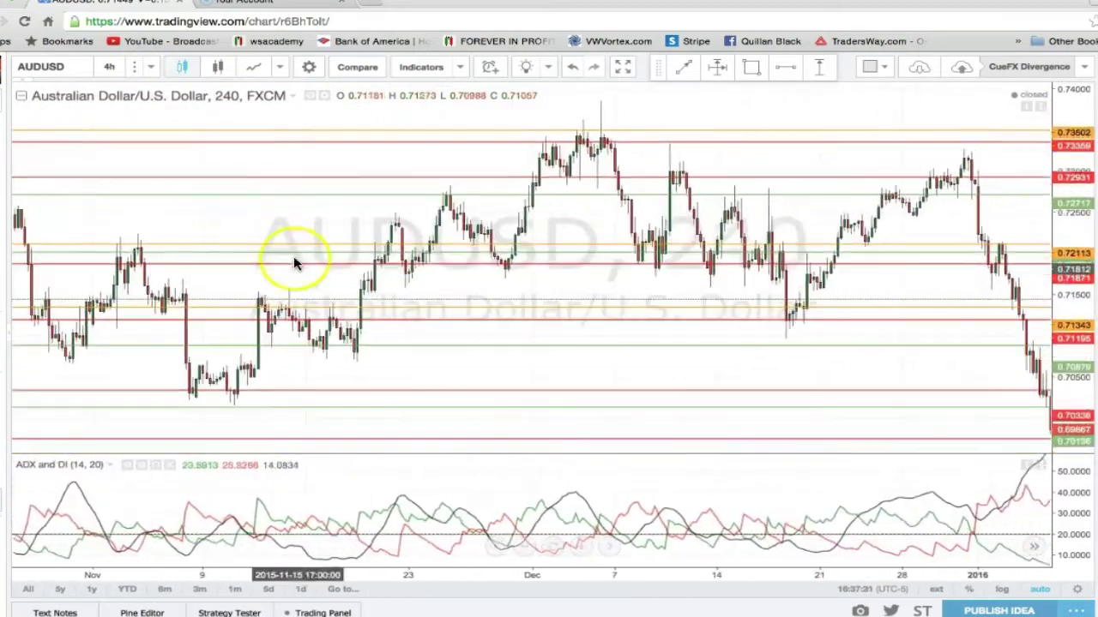
{"action": "scroll", "coordinate": [258, 247], "scroll_direction": "right", "scroll_amount": 10}
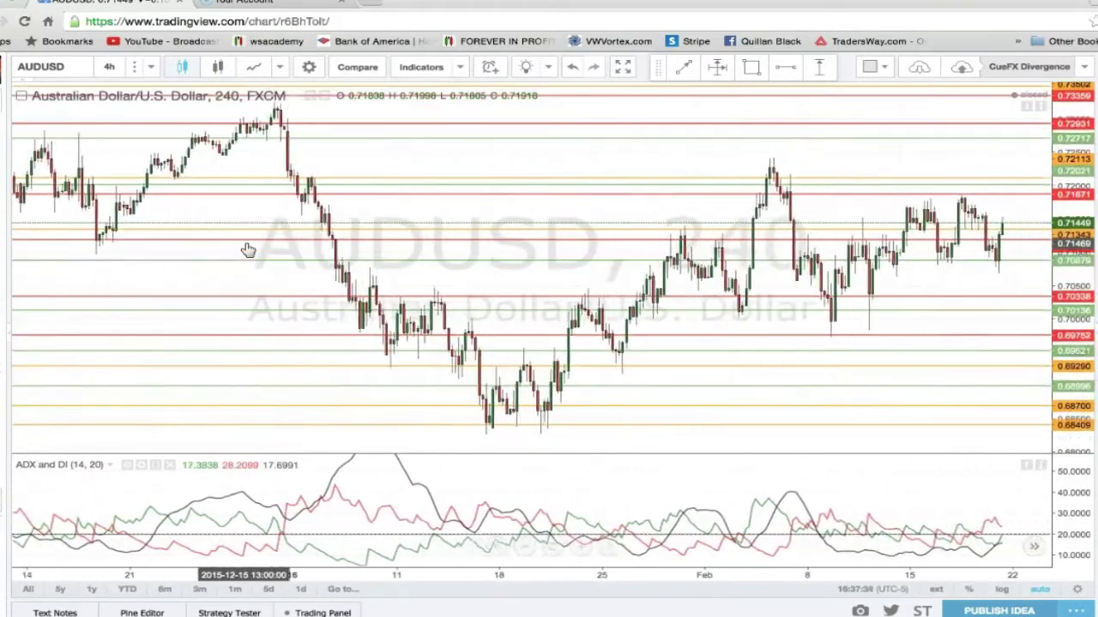
Switch the chart to the 15-minute timeframe and examine February price reactions around the levels between 0.69752 and 0.71871.
{"action": "left_click", "coordinate": [150, 68]}
{"action": "left_click", "coordinate": [134, 151]}
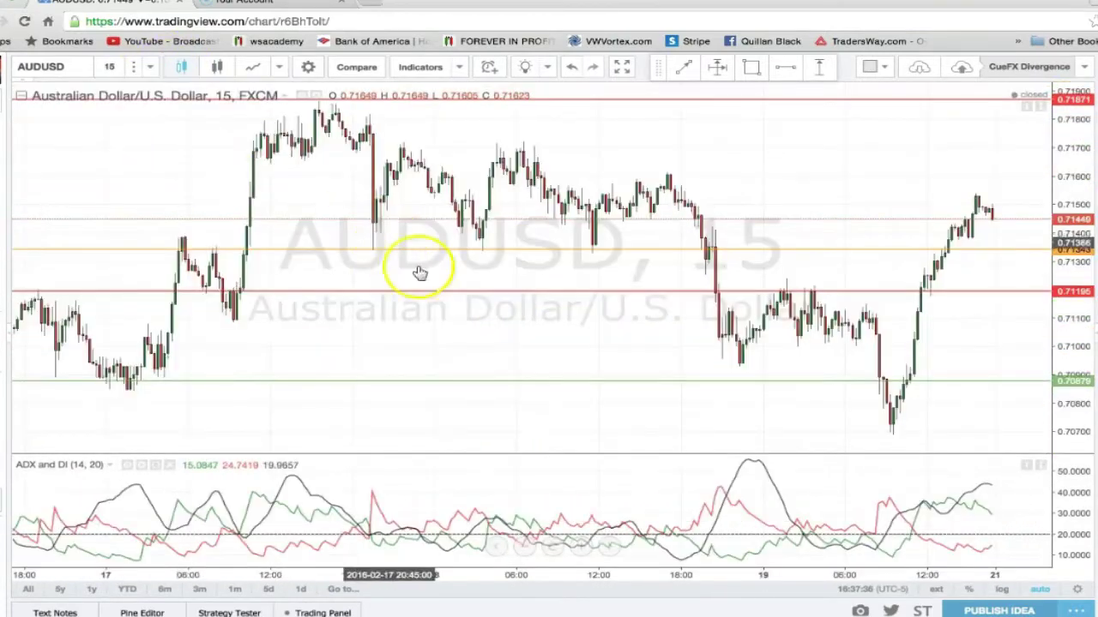
{"action": "scroll", "coordinate": [446, 293], "scroll_direction": "down", "scroll_amount": 6}
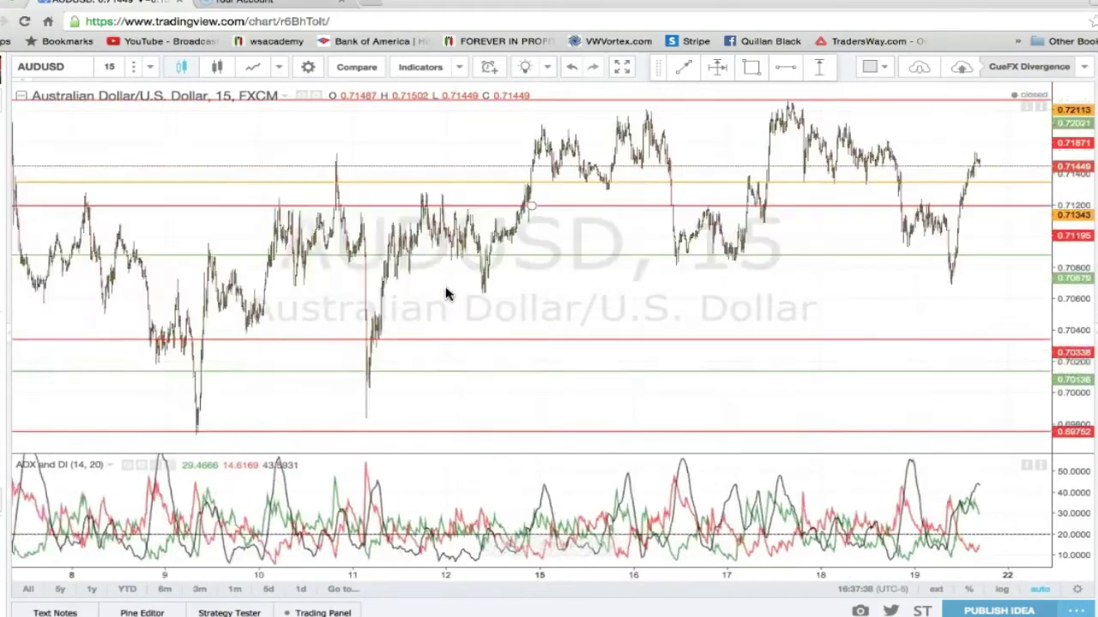
{"action": "scroll", "coordinate": [472, 343], "scroll_direction": "up", "scroll_amount": 2}
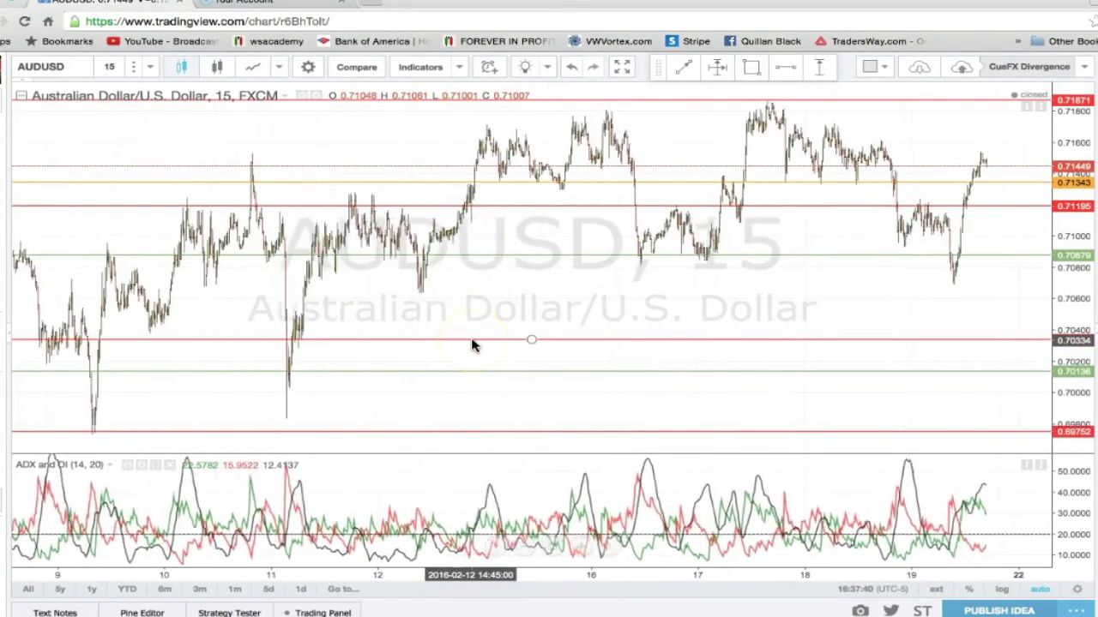
{"action": "scroll", "coordinate": [482, 370], "scroll_direction": "down", "scroll_amount": 2}
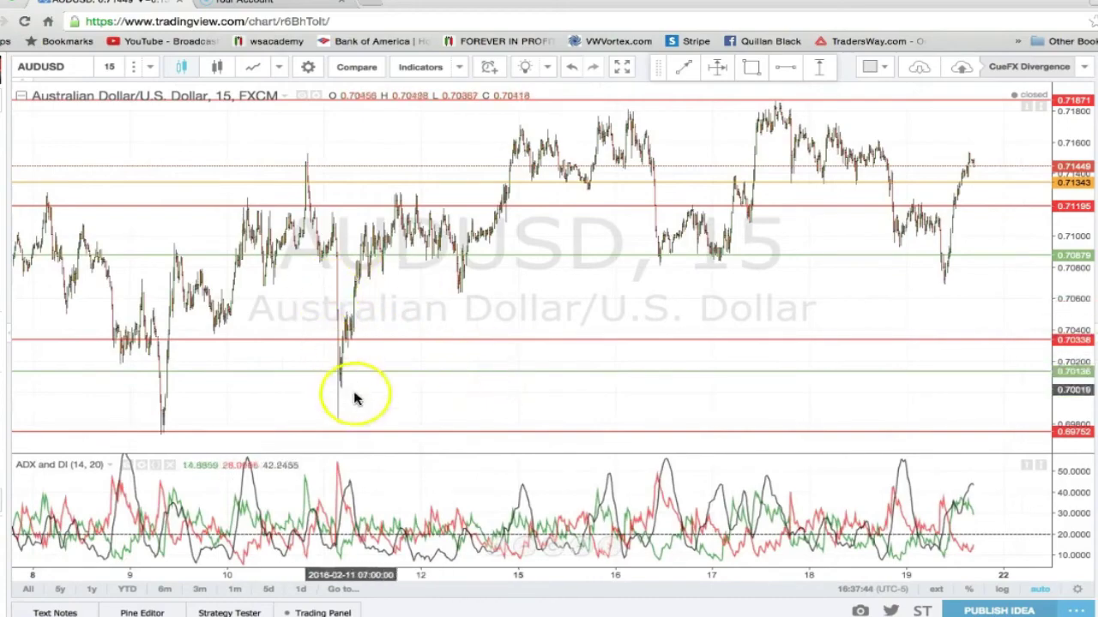
{"action": "scroll", "coordinate": [495, 300], "scroll_direction": "up", "scroll_amount": 2}
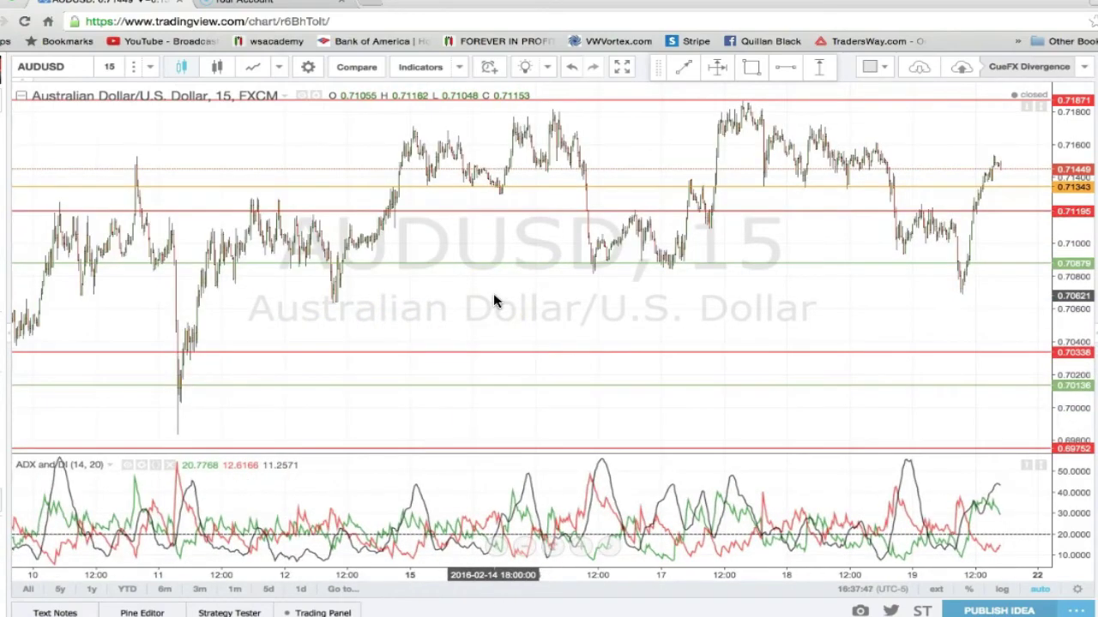
{"action": "scroll", "coordinate": [494, 300], "scroll_direction": "up", "scroll_amount": 3}
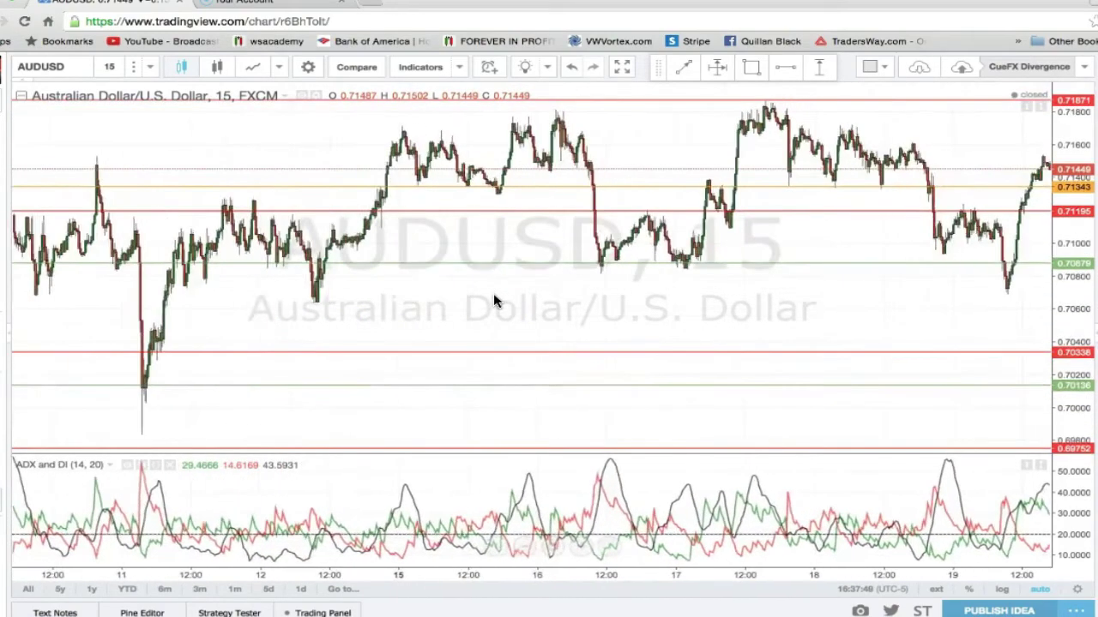
{"action": "scroll", "coordinate": [494, 295], "scroll_direction": "down", "scroll_amount": 5}
{"action": "scroll", "coordinate": [494, 297], "scroll_direction": "up", "scroll_amount": 3}
{"action": "scroll", "coordinate": [494, 298], "scroll_direction": "right", "scroll_amount": 2}
{"action": "scroll", "coordinate": [493, 303], "scroll_direction": "down", "scroll_amount": 1}
Switch the chart to the 30-minute timeframe and frame the mid-February candles.
{"action": "left_click", "coordinate": [149, 67]}
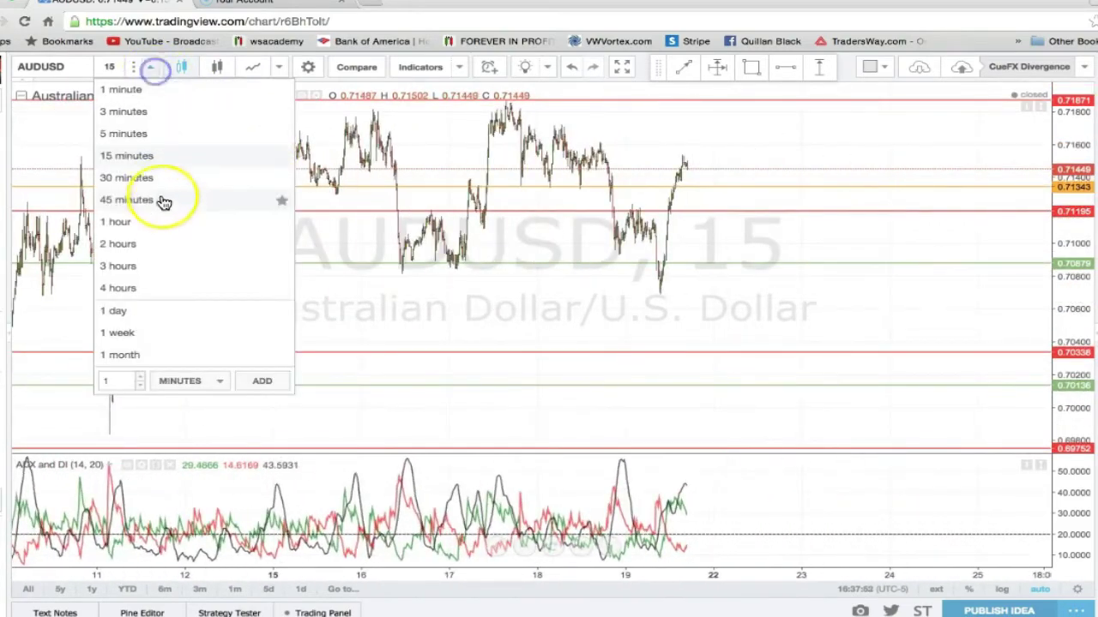
{"action": "left_click", "coordinate": [163, 180]}
{"action": "scroll", "coordinate": [355, 274], "scroll_direction": "down", "scroll_amount": 2}
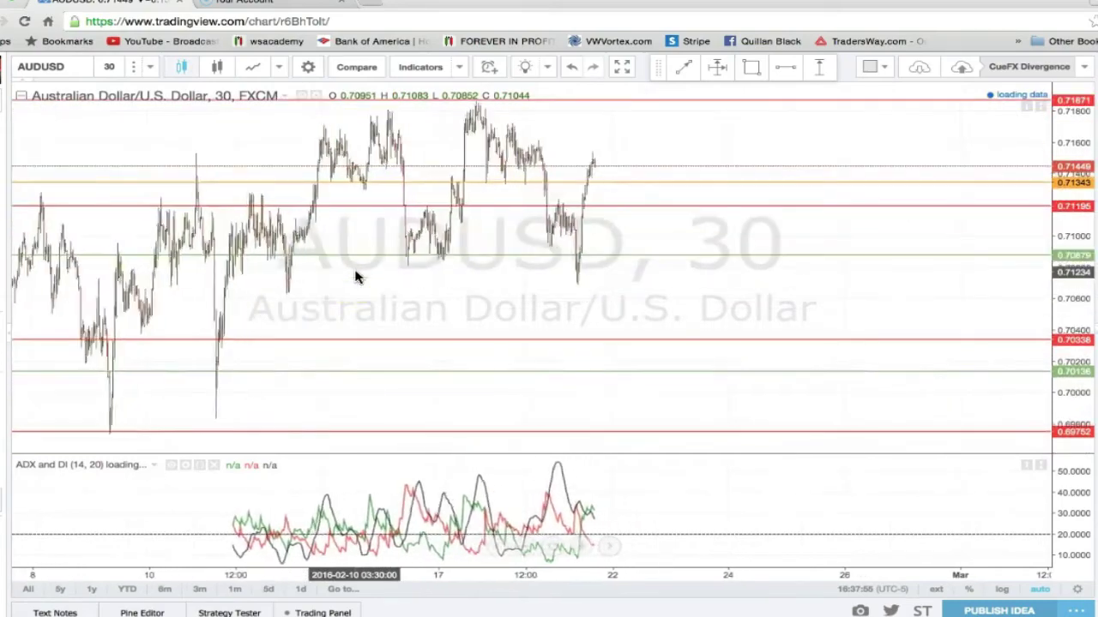
{"action": "scroll", "coordinate": [357, 277], "scroll_direction": "up", "scroll_amount": 1}
{"action": "scroll", "coordinate": [356, 276], "scroll_direction": "up", "scroll_amount": 3}
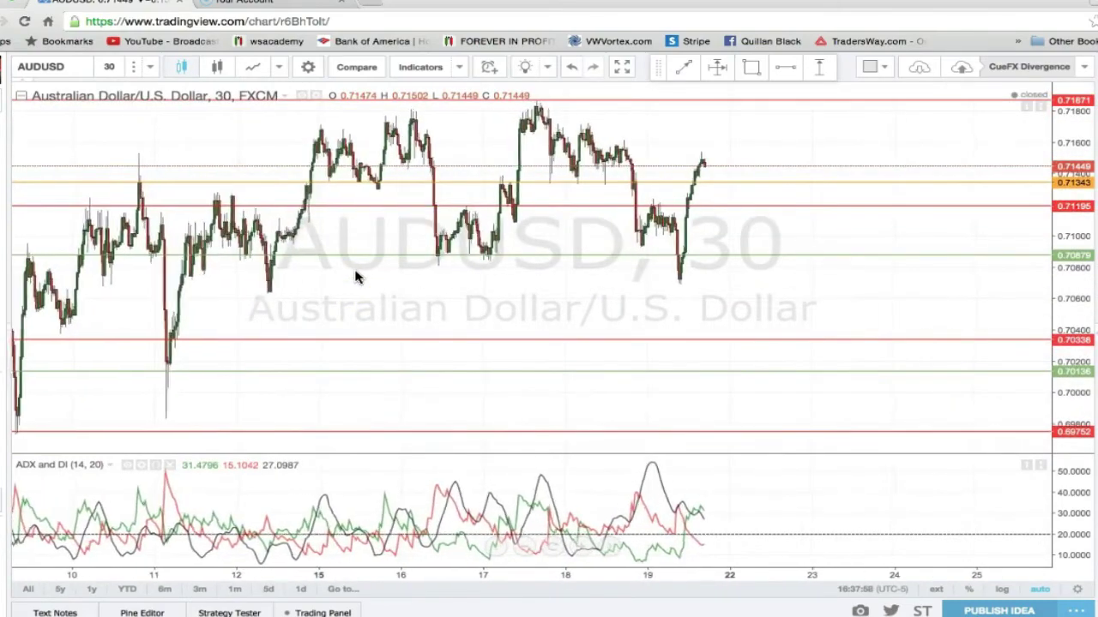
Examine the 30-minute February swings around the levels between 0.69752 and 0.72113.
{"action": "scroll", "coordinate": [356, 276], "scroll_direction": "up", "scroll_amount": 2}
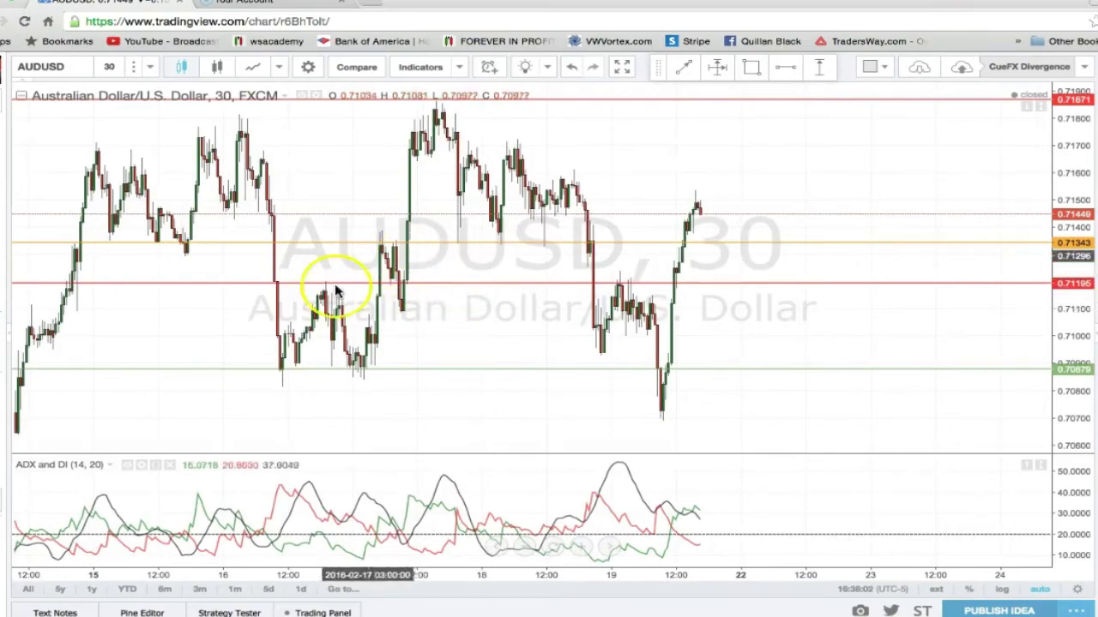
{"action": "scroll", "coordinate": [417, 374], "scroll_direction": "down", "scroll_amount": 1}
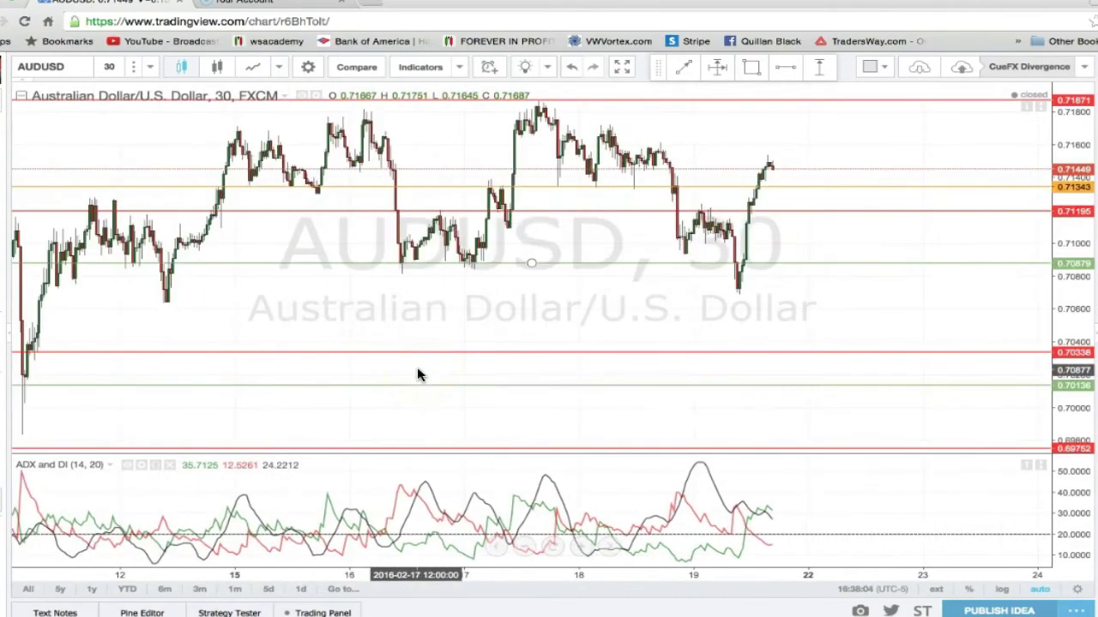
{"action": "scroll", "coordinate": [418, 374], "scroll_direction": "left", "scroll_amount": 10}
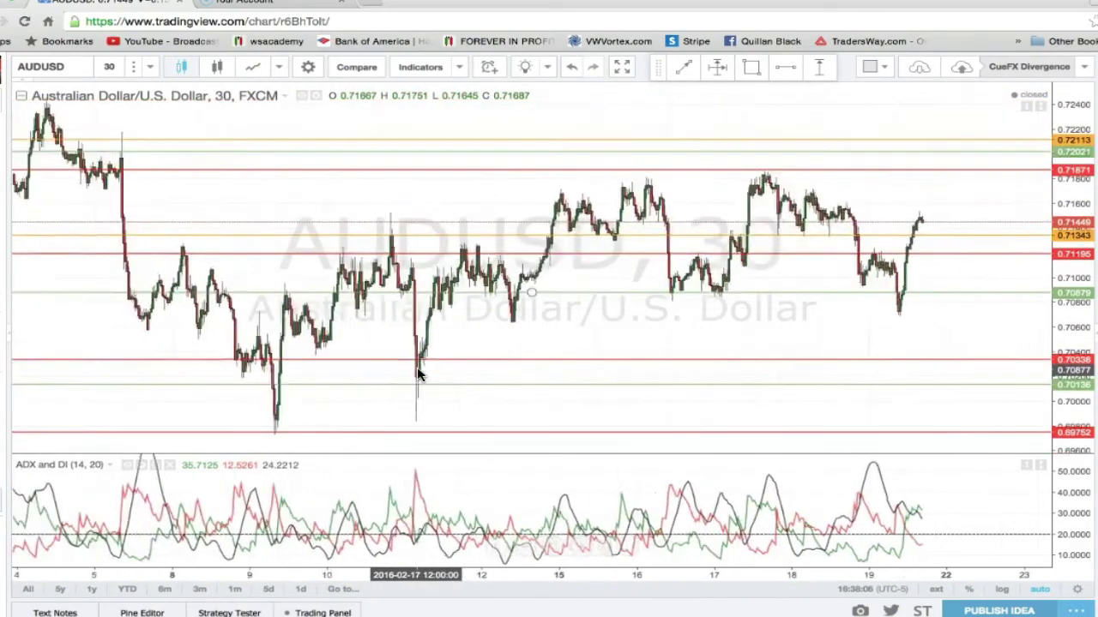
{"action": "scroll", "coordinate": [418, 374], "scroll_direction": "up", "scroll_amount": 2}
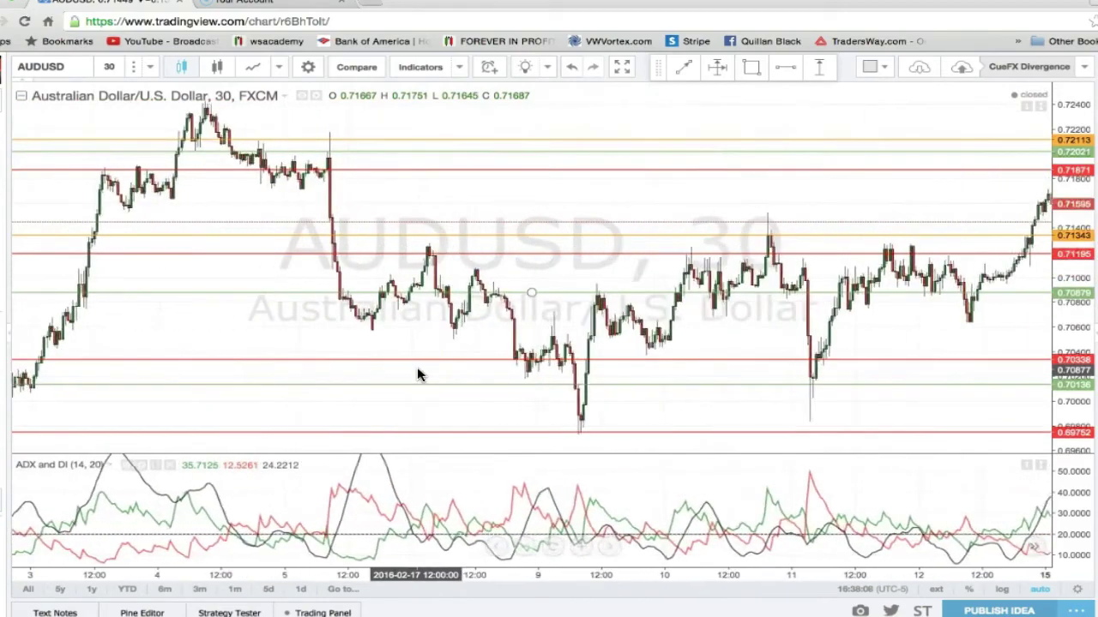
{"action": "left_click", "coordinate": [125, 155]}
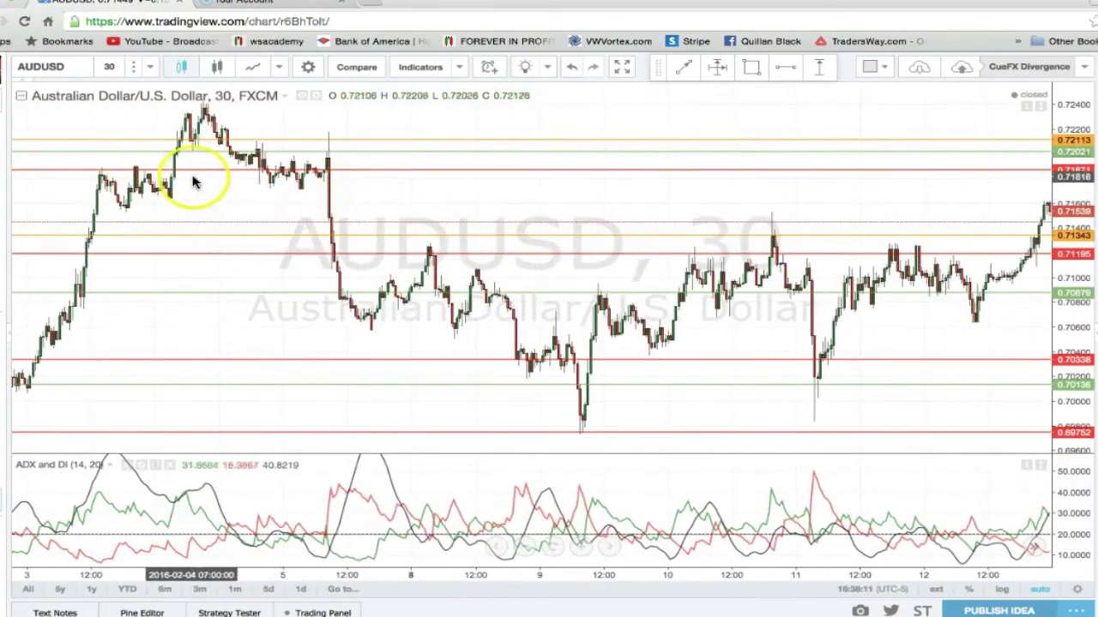
{"action": "scroll", "coordinate": [362, 171], "scroll_direction": "down", "scroll_amount": 2}
{"action": "scroll", "coordinate": [363, 174], "scroll_direction": "down", "scroll_amount": 1}
{"action": "left_click", "coordinate": [280, 202]}
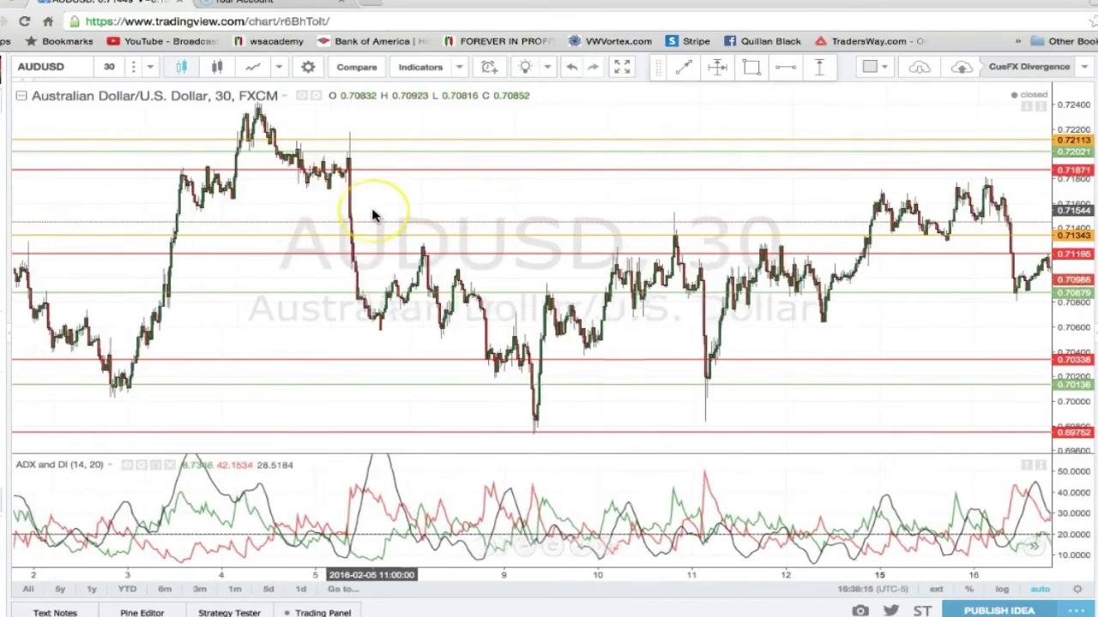
{"action": "scroll", "coordinate": [372, 216], "scroll_direction": "down", "scroll_amount": 1}
{"action": "scroll", "coordinate": [370, 215], "scroll_direction": "up", "scroll_amount": 1}
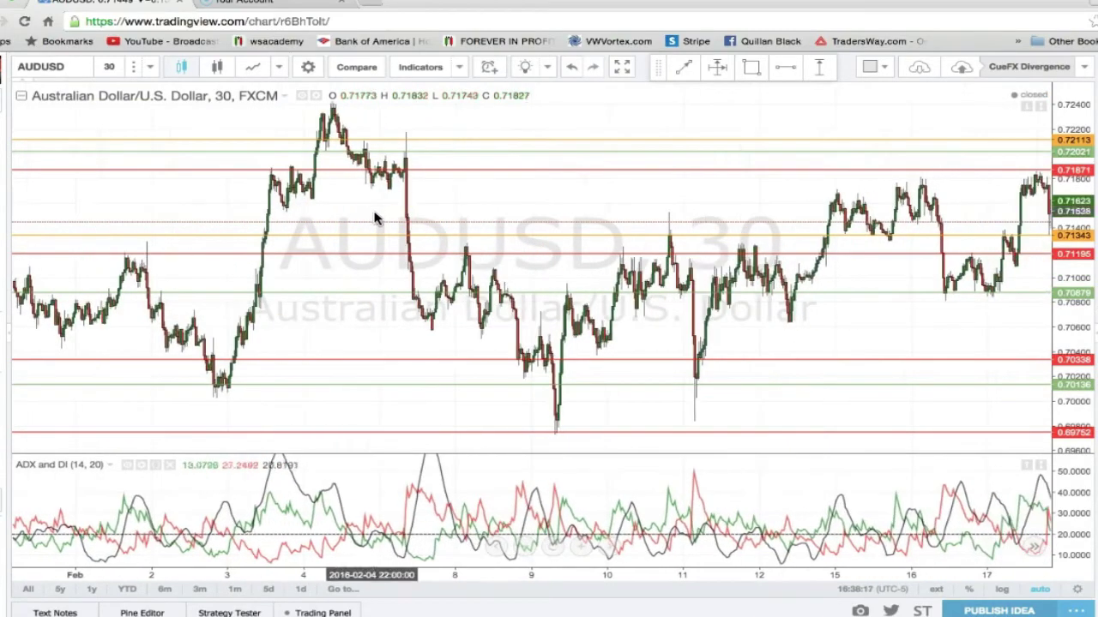
{"action": "scroll", "coordinate": [396, 239], "scroll_direction": "up", "scroll_amount": 3}
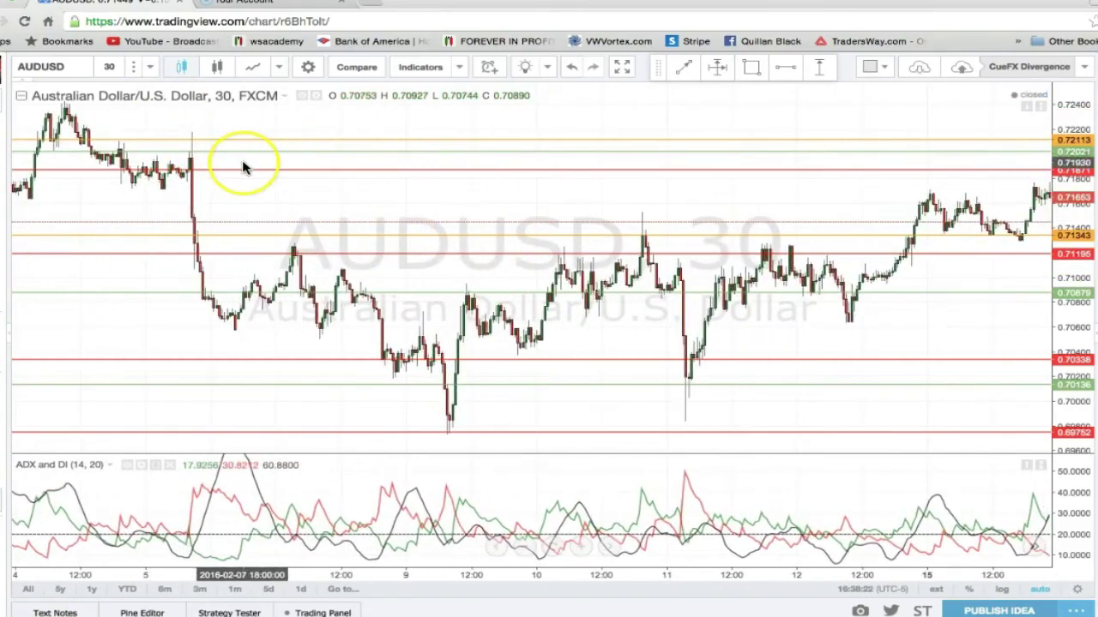
{"action": "scroll", "coordinate": [244, 164], "scroll_direction": "down", "scroll_amount": 5}
{"action": "scroll", "coordinate": [372, 177], "scroll_direction": "up", "scroll_amount": 5}
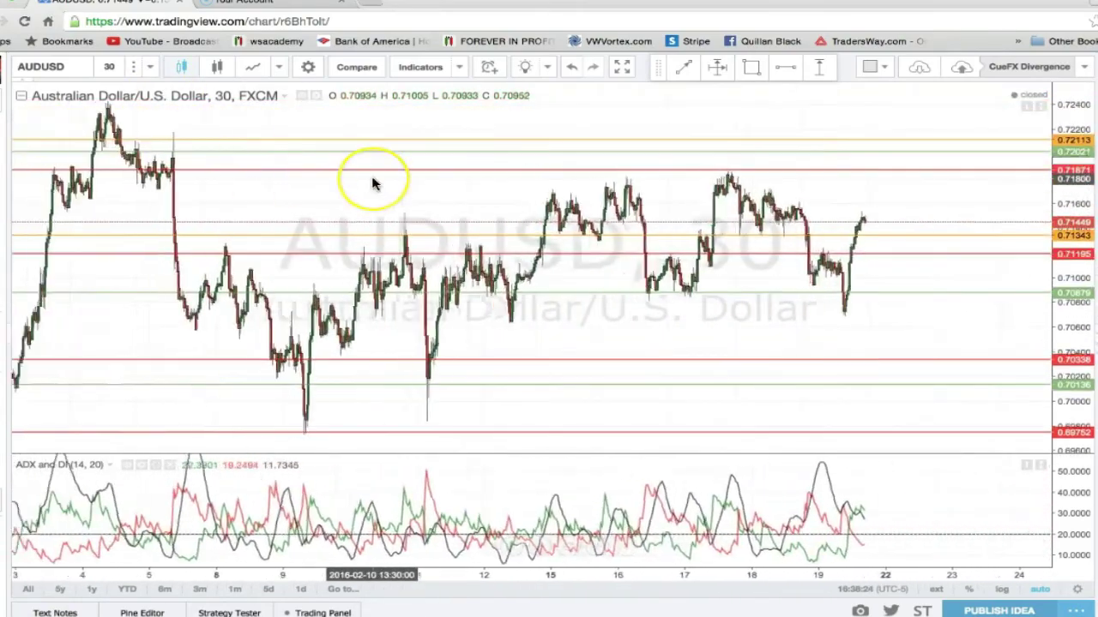
{"action": "scroll", "coordinate": [372, 178], "scroll_direction": "up", "scroll_amount": 1}
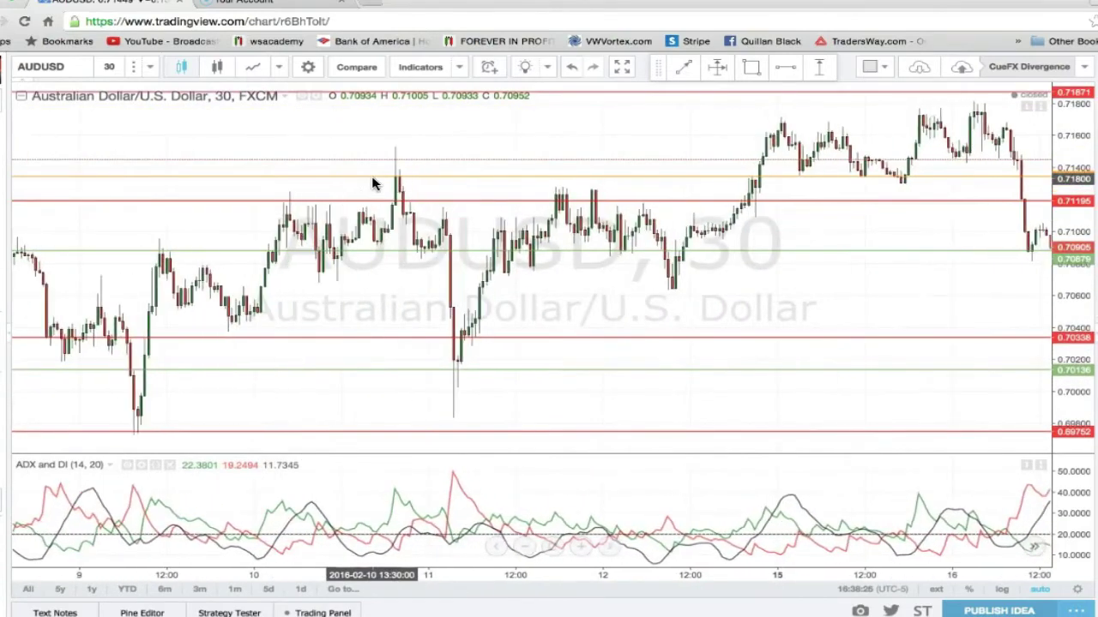
{"action": "left_click_drag", "start_coordinate": [455, 313], "coordinate": [534, 352]}
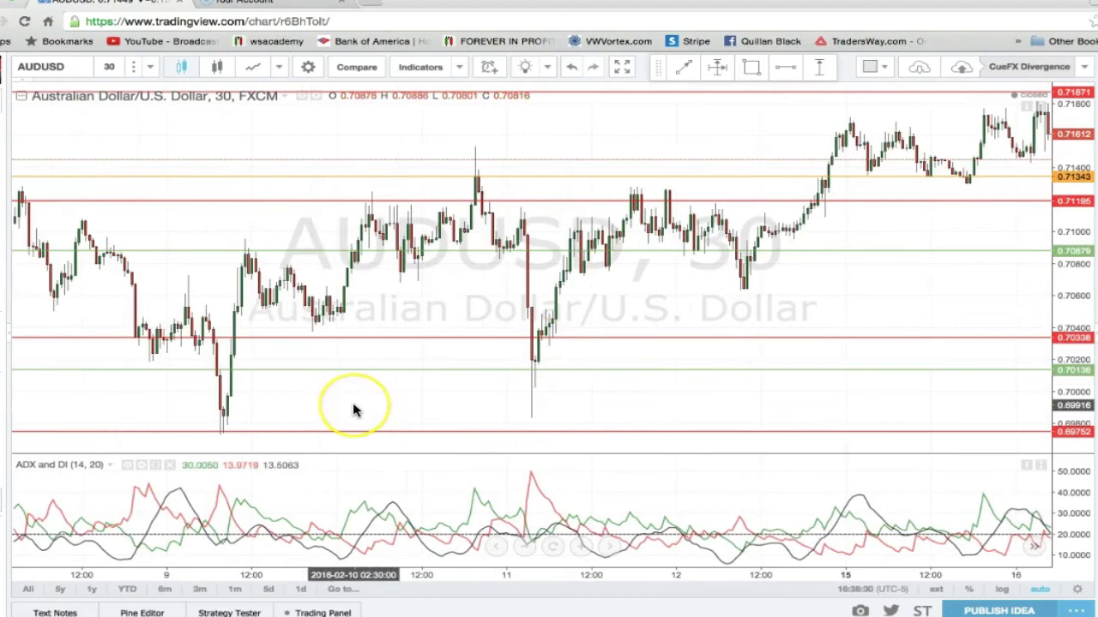